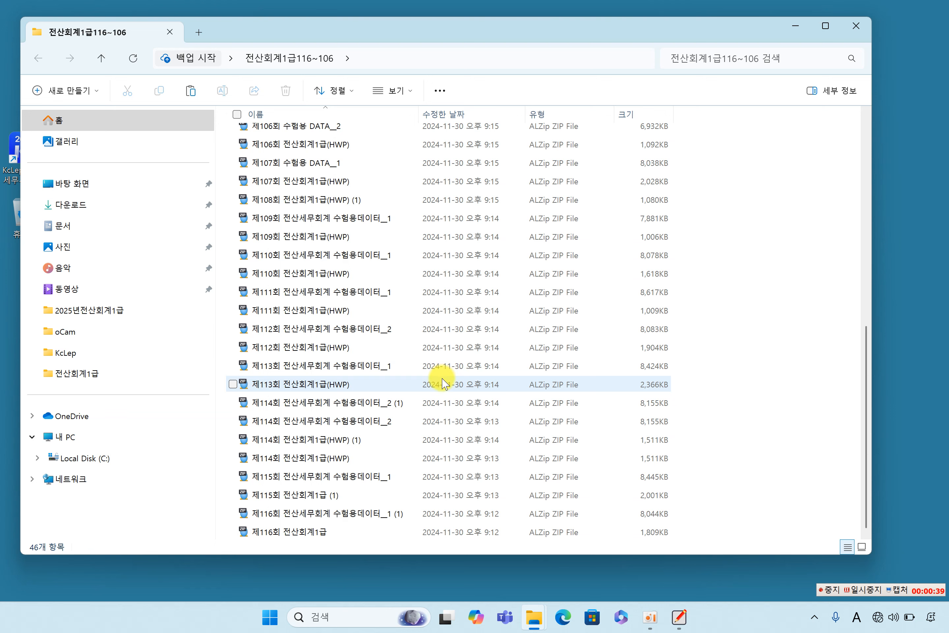
Step: Examine the folder listing and compare the 제116회 전산회계1급 question archive with the 제116회 전산세무회계 수험용데이터__1 (1) archive
scroll(444, 383, "up", 3)
scroll(435, 342, "down", 3)
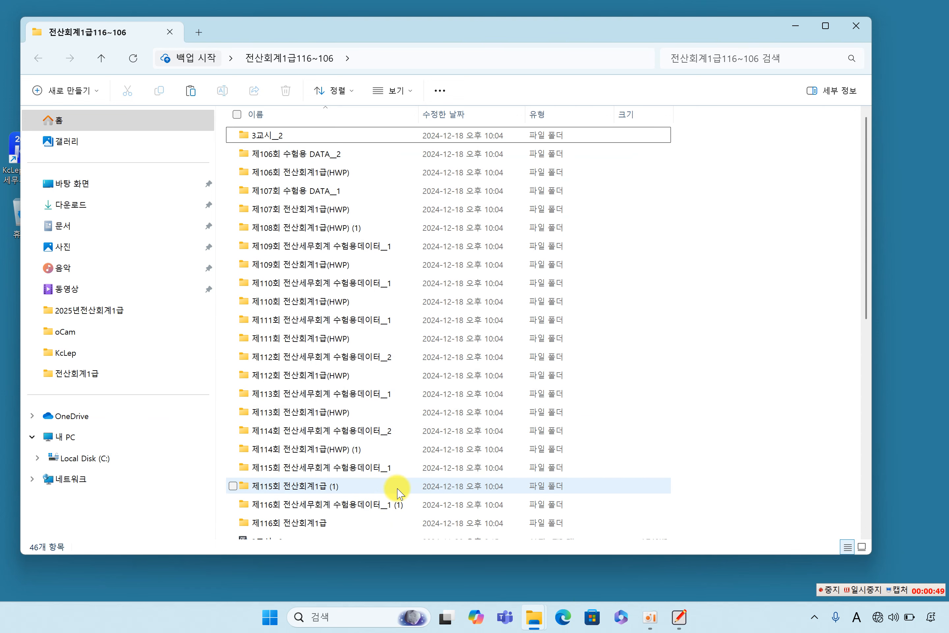
scroll(398, 493, "down", 8)
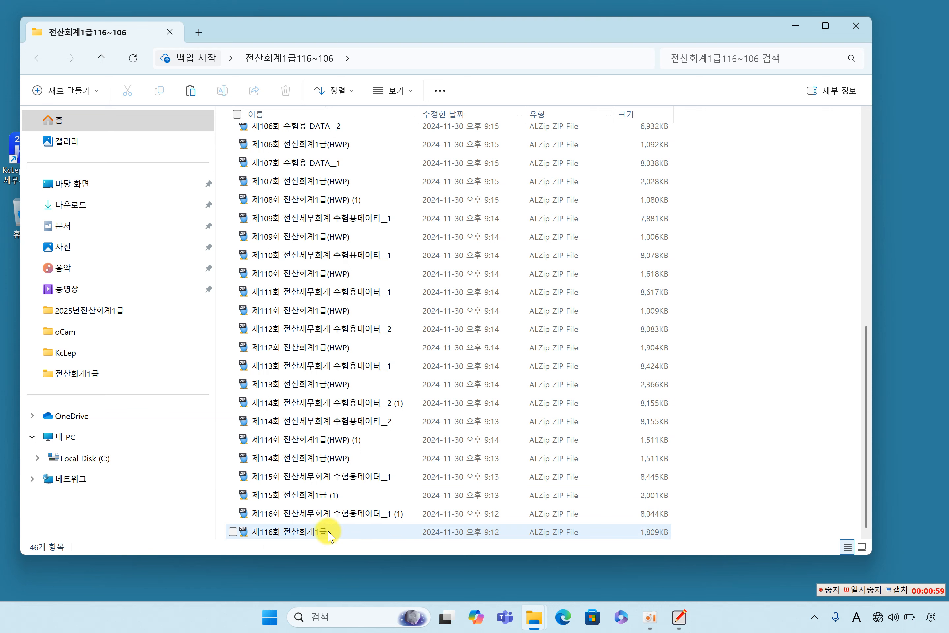
left_click(315, 533)
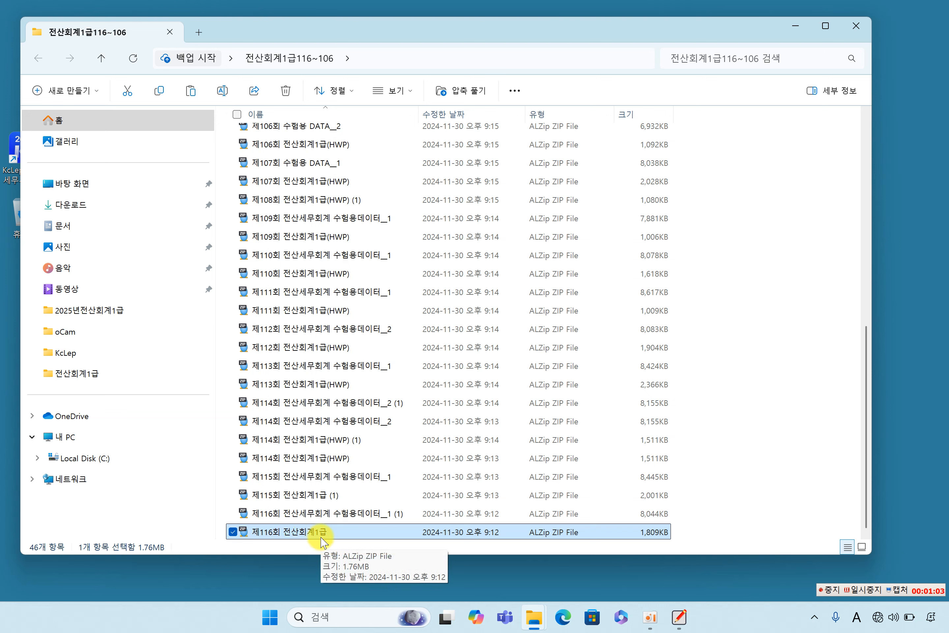
left_click(321, 513)
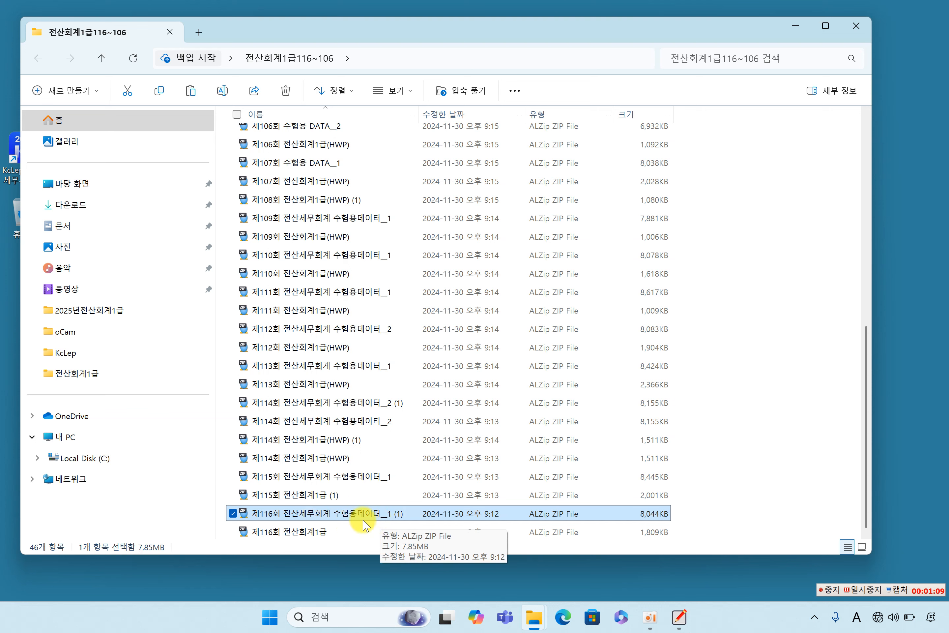
left_click(329, 532)
left_click(335, 516)
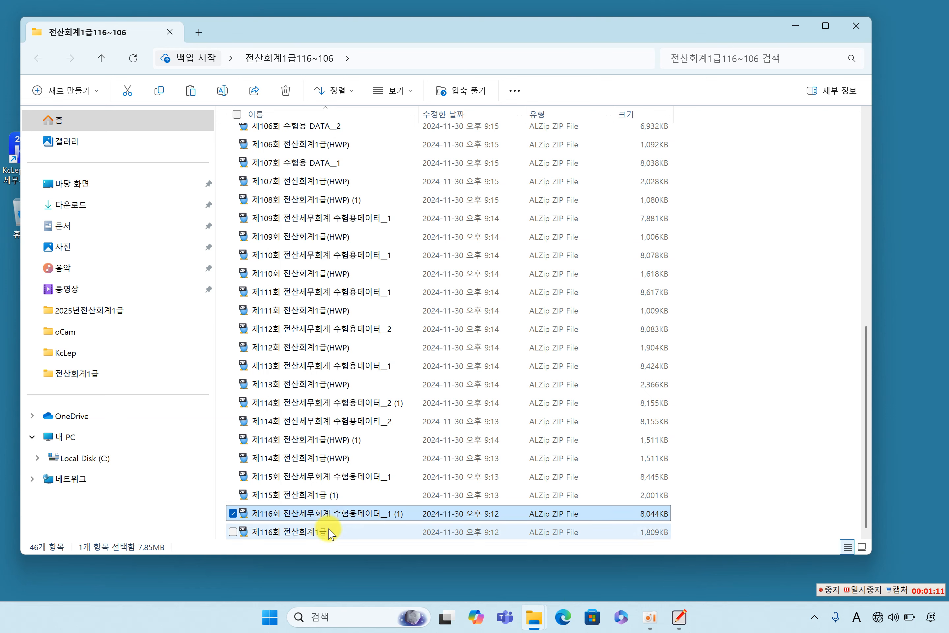
left_click(332, 528)
left_click(333, 514)
left_click(331, 528)
left_click(335, 513)
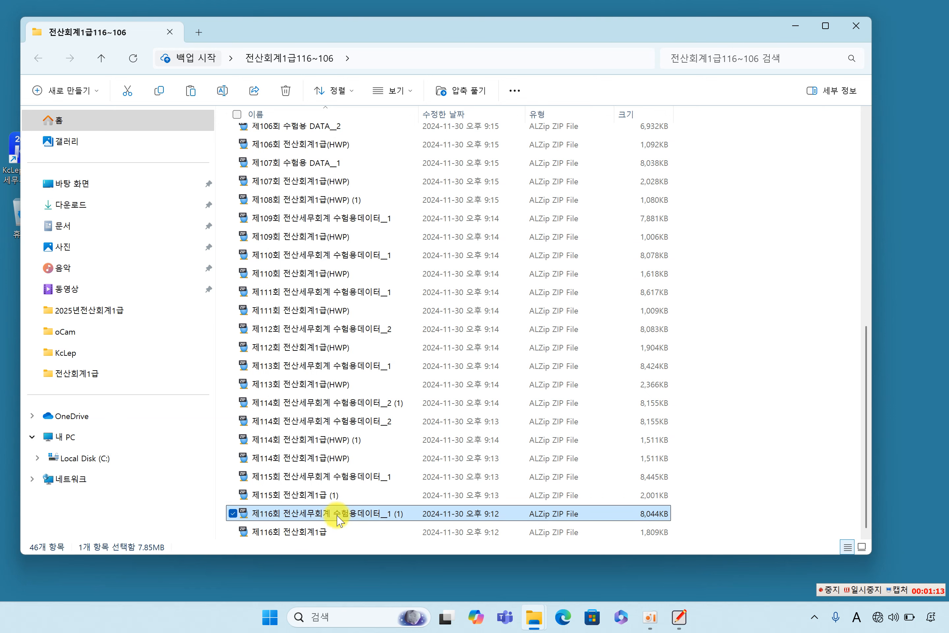
left_click(331, 532)
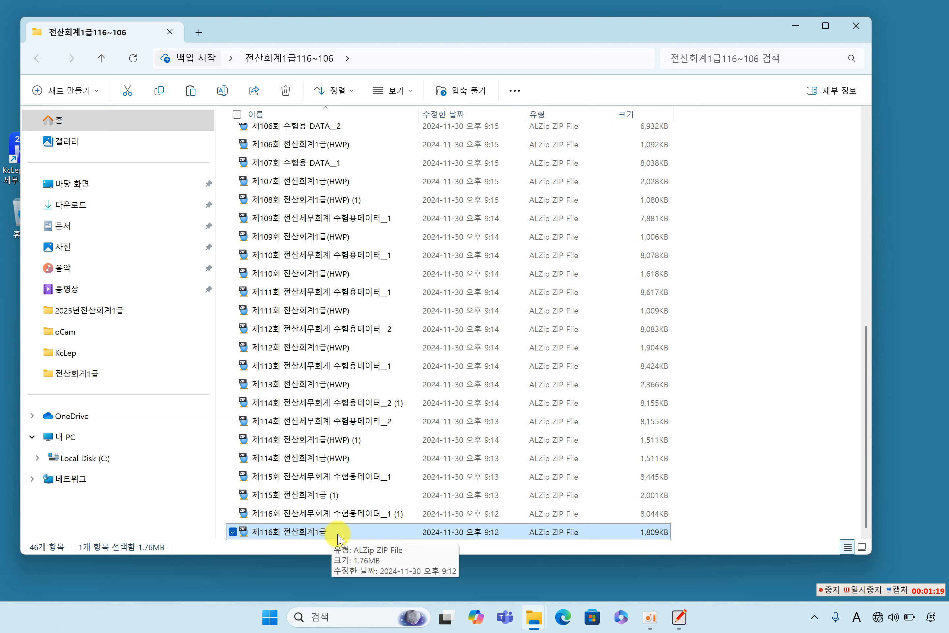
left_click(333, 515)
left_click(326, 533)
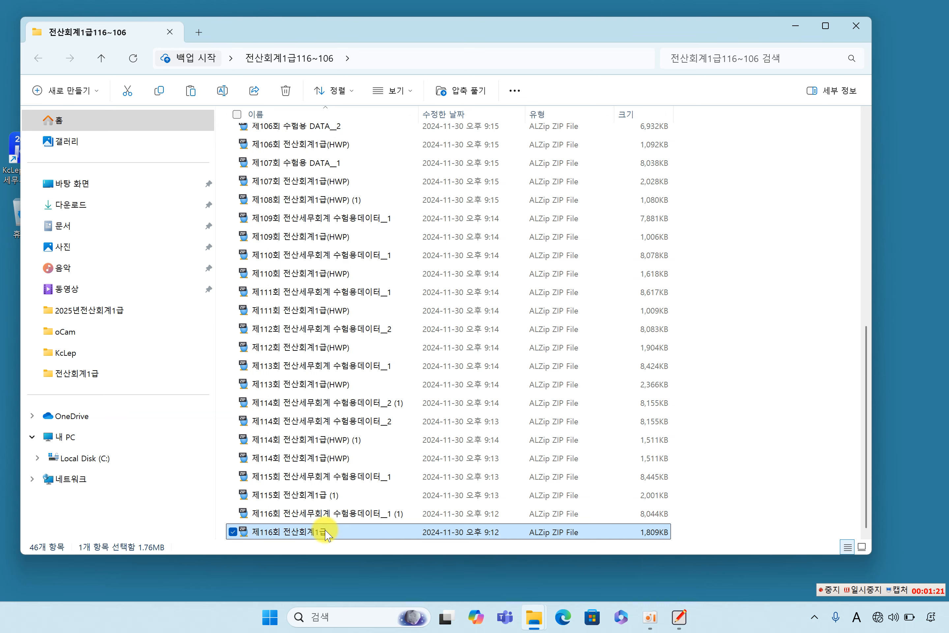
left_click(319, 515)
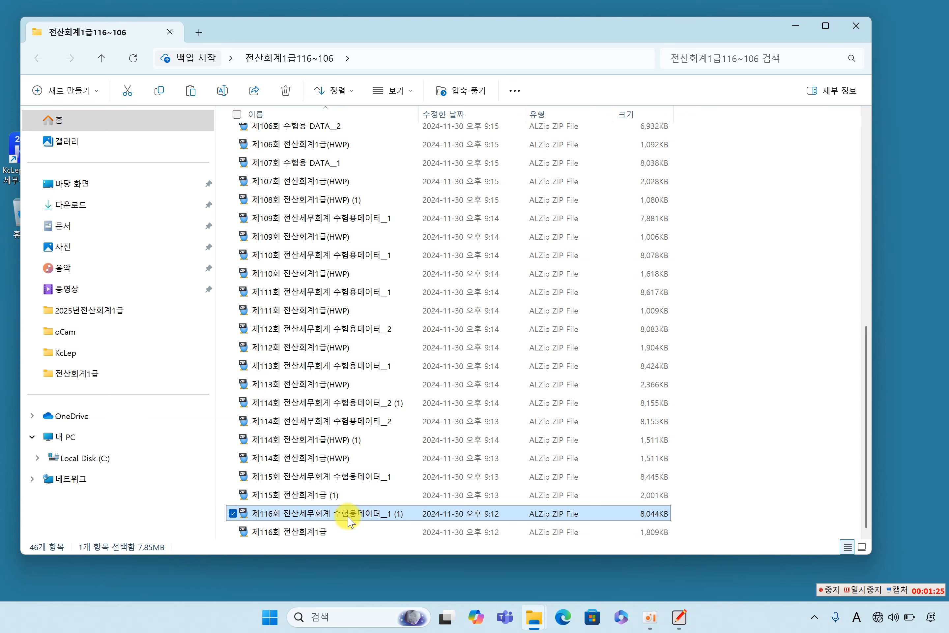
Step: Open the extracted folder 제116회 전산세무회계 수험용데이터__1 (1) and check its 2교시 and 3교시 subfolders
scroll(349, 524, "up", 8)
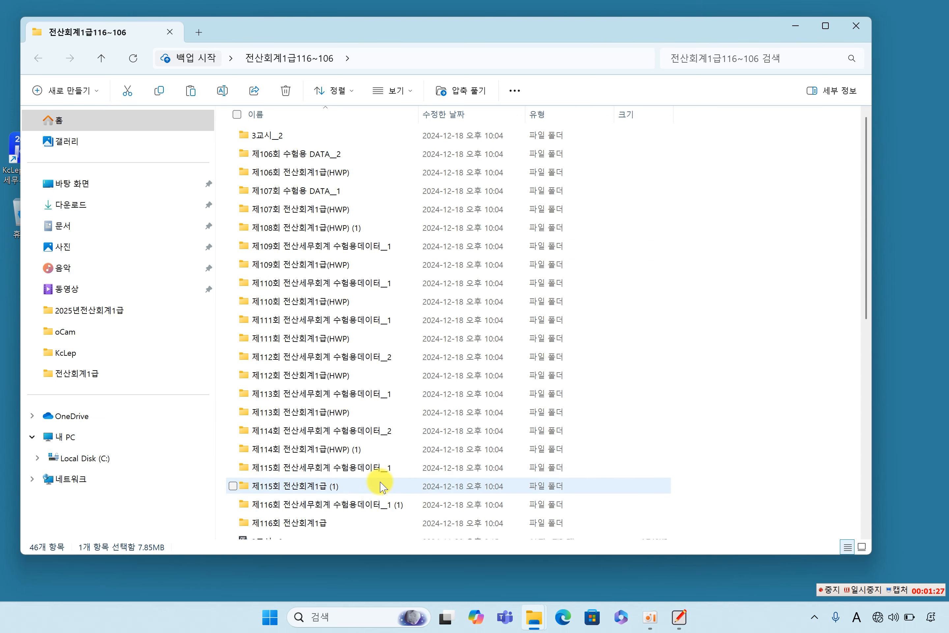
left_click(367, 505)
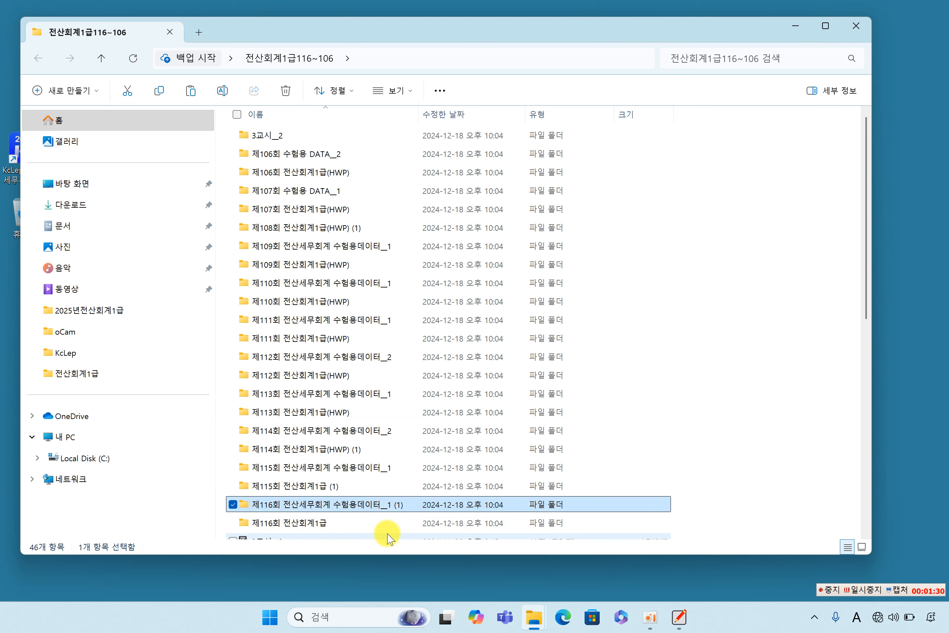
double_click(368, 506)
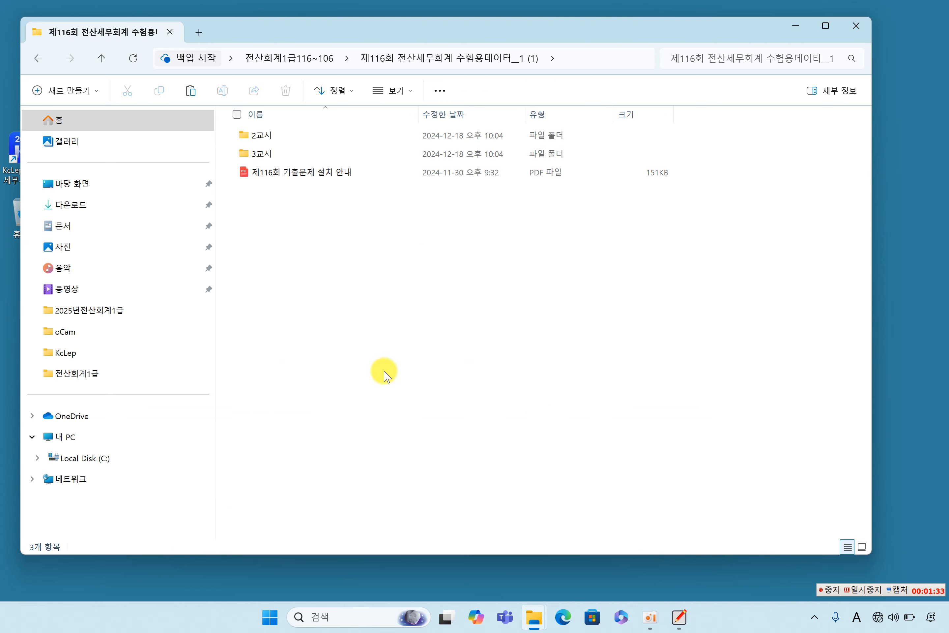
left_click(261, 136)
left_click(266, 154)
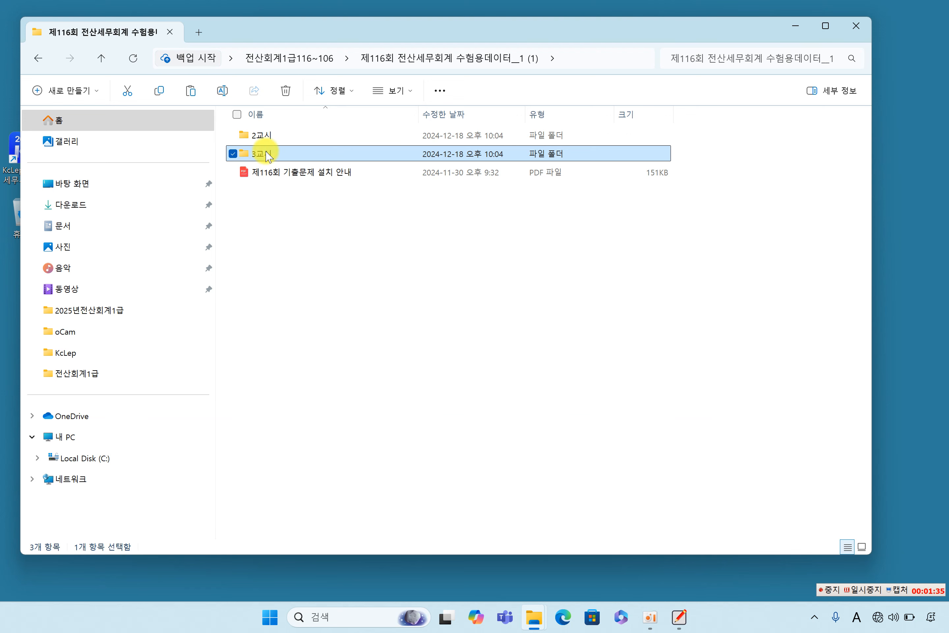
left_click(310, 215)
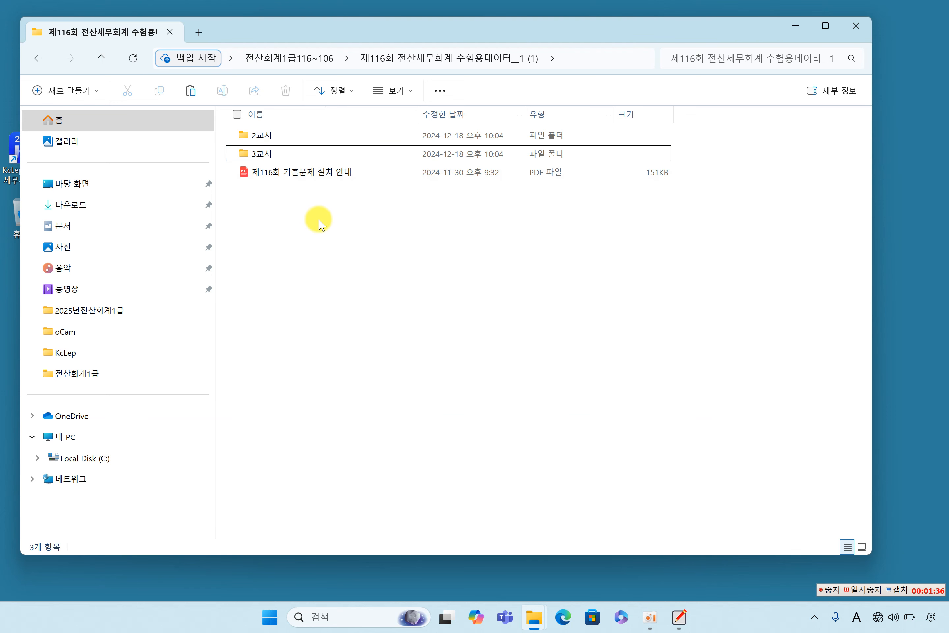
Step: Open the PDF 제116회 기출문제 설치 안내 and decline the 알매니저 installation
left_click(316, 181)
double_click(329, 173)
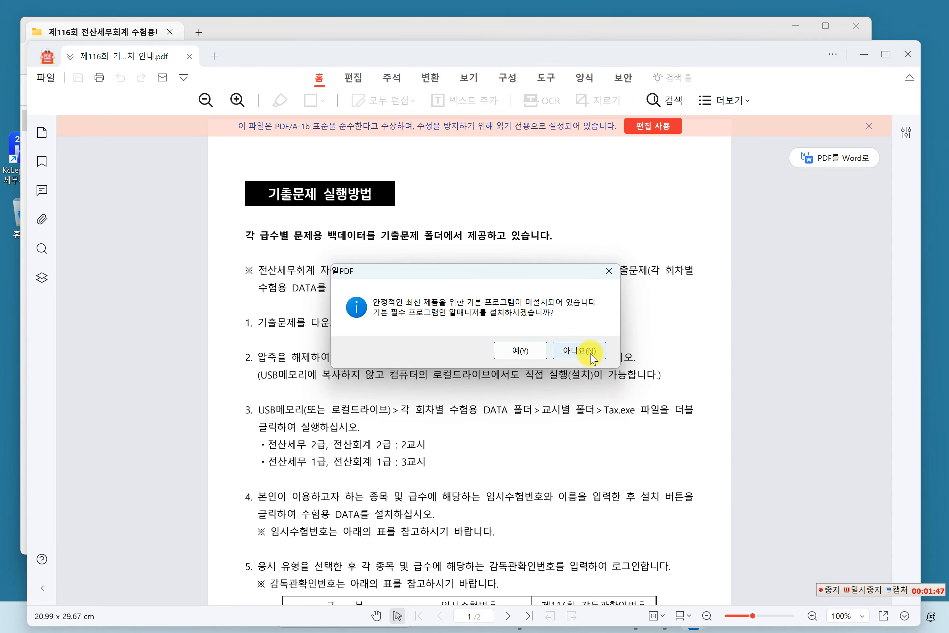
left_click(582, 353)
Step: Read the guide's session assignment for 전산회계 1급 and its table of exam and supervisor numbers, dismissing the ALTools advertisement
scroll(470, 345, "down", 3)
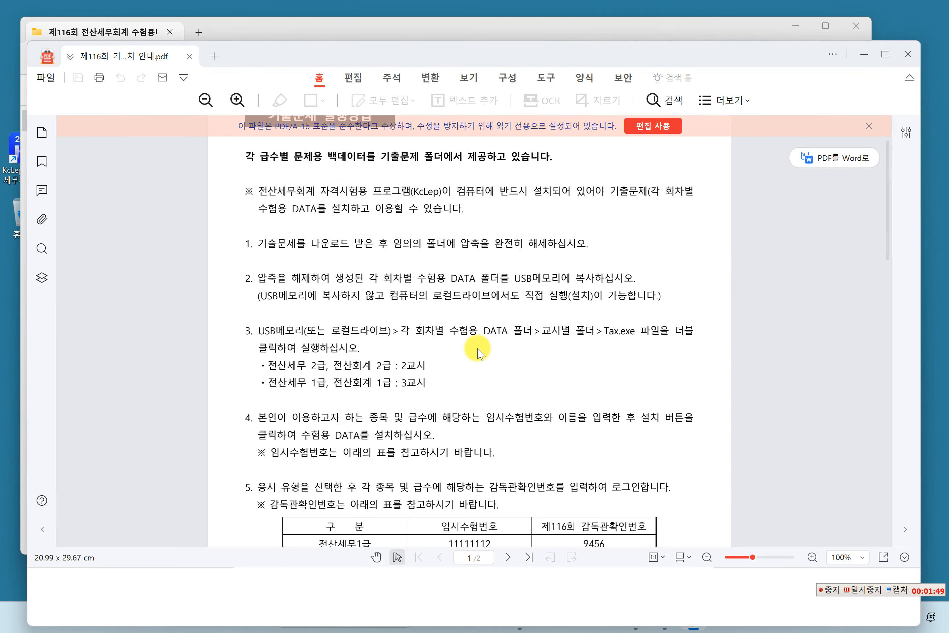
scroll(479, 351, "down", 3)
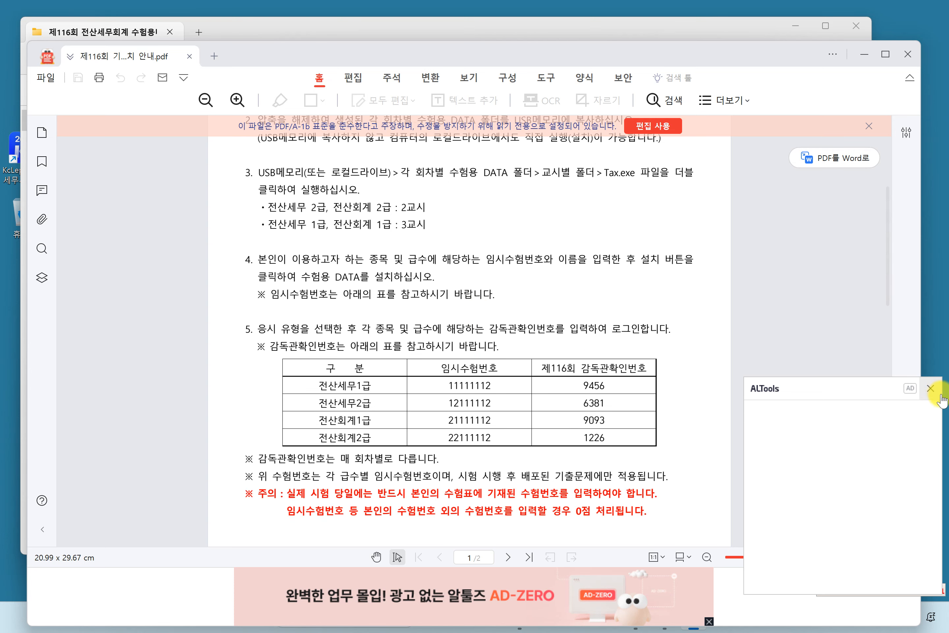
left_click(931, 388)
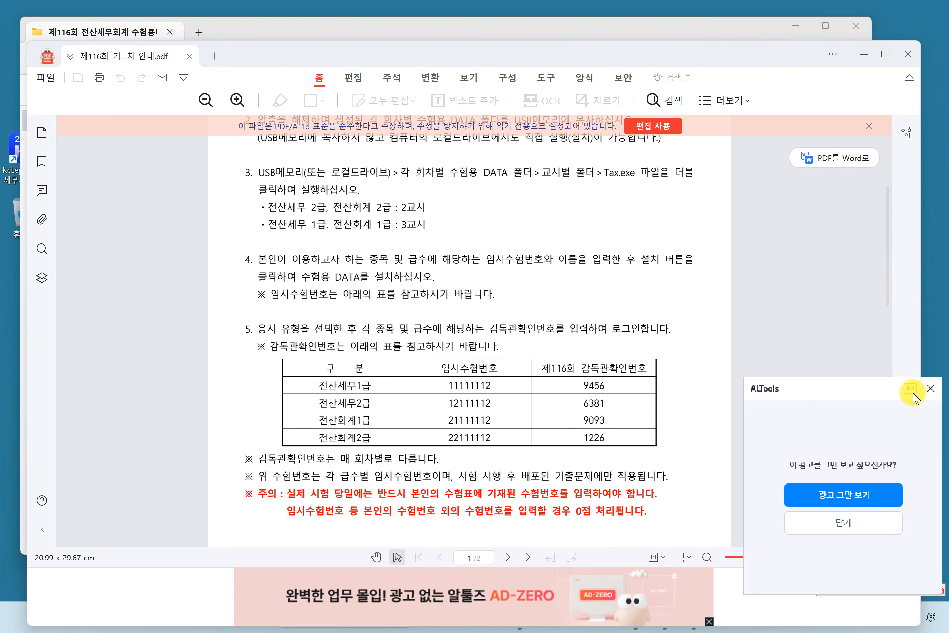
left_click(932, 389)
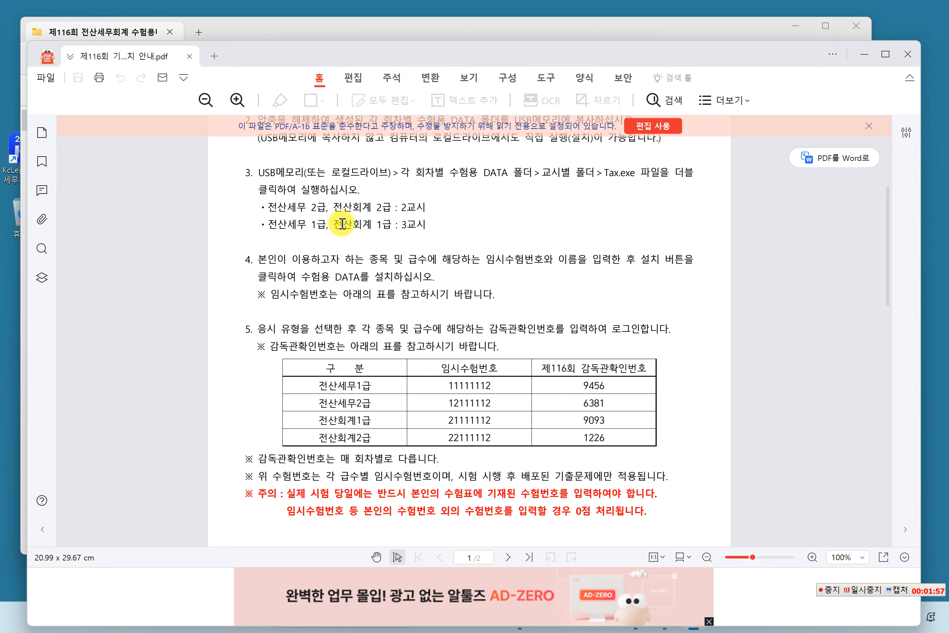
left_click_drag(343, 223, 436, 233)
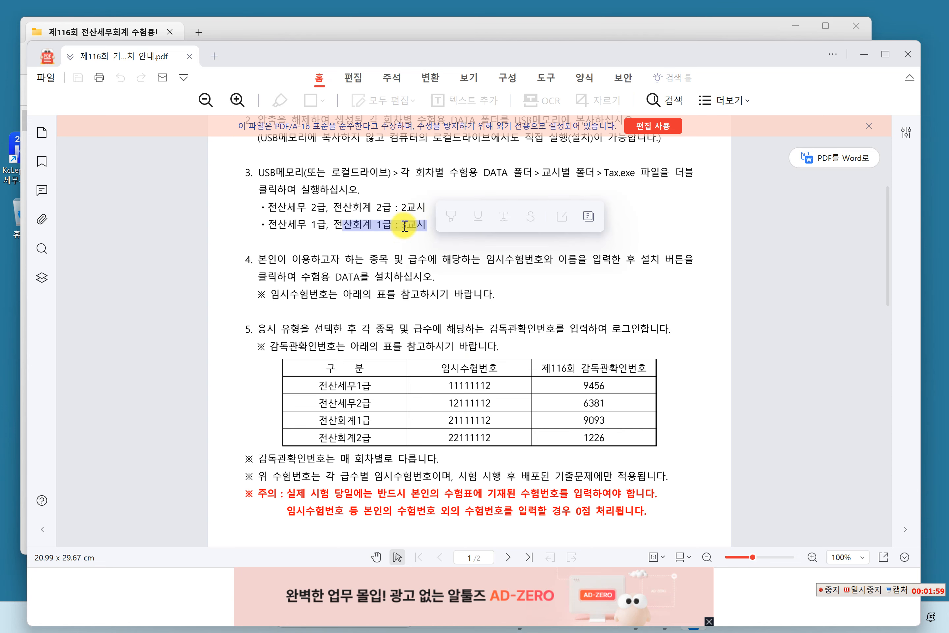
left_click(416, 267)
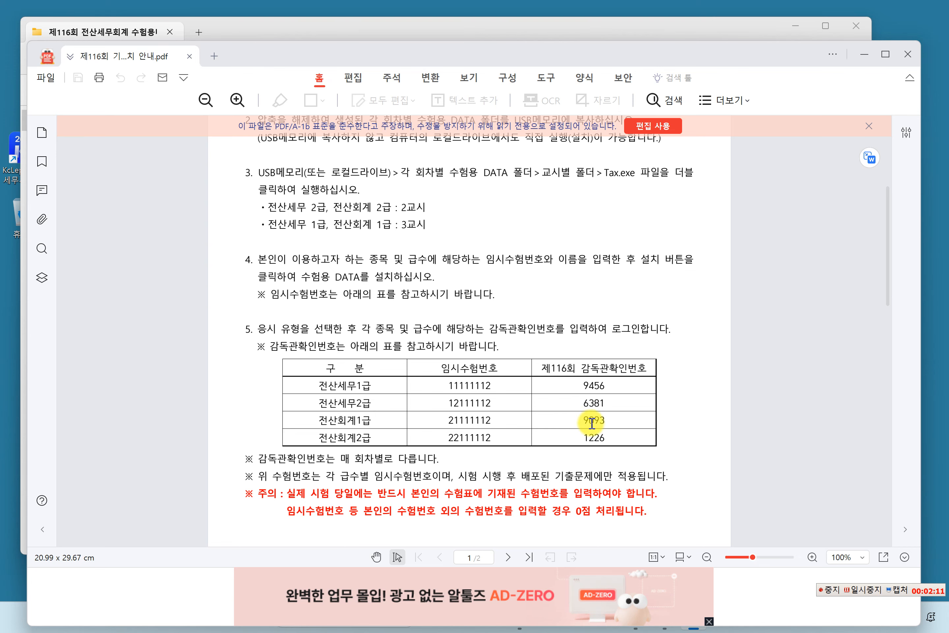
Step: Return to the exam data folder, open the 3교시 subfolder and run the Tax application
left_click(599, 30)
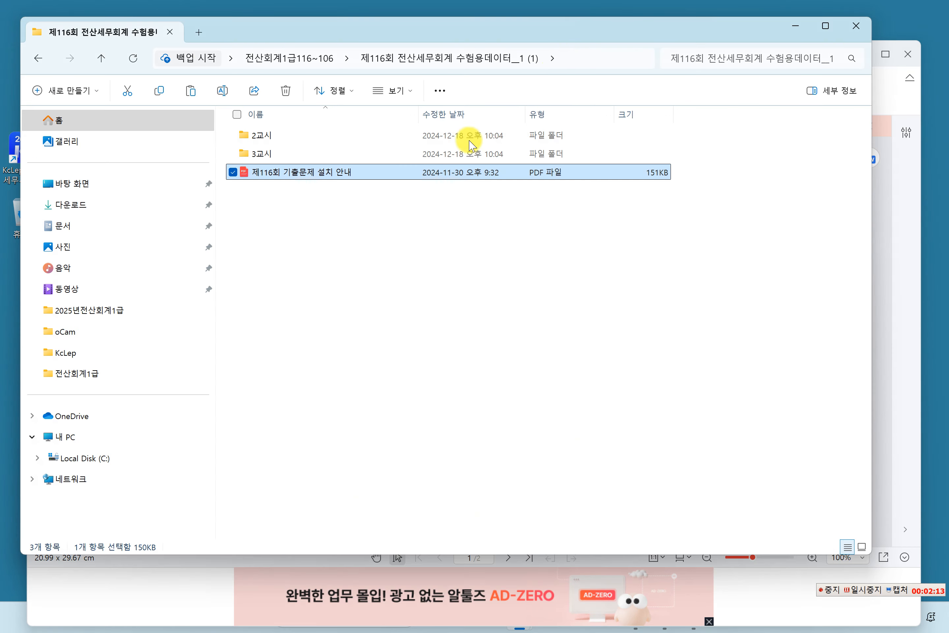
left_click(878, 321)
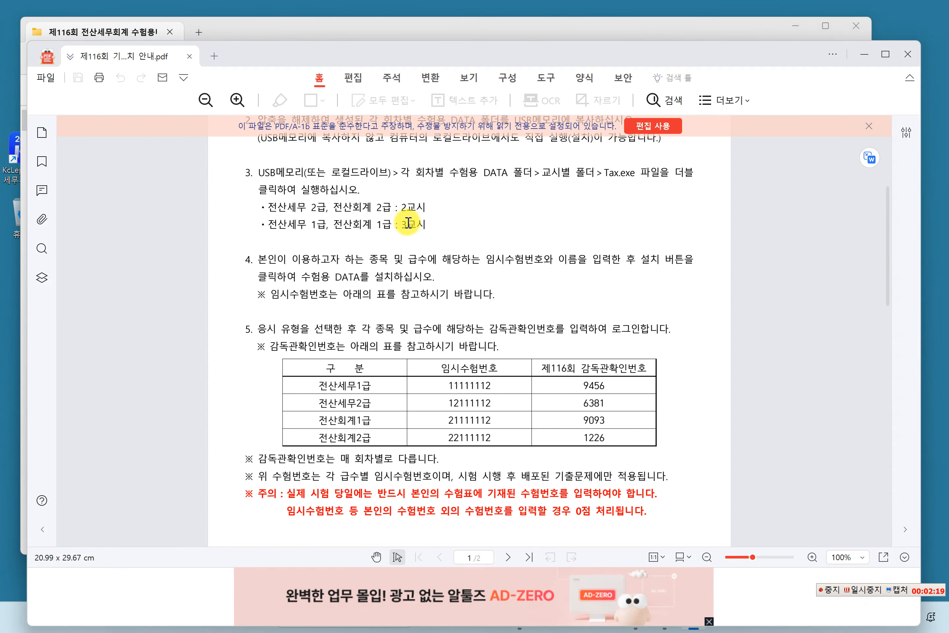
left_click(413, 25)
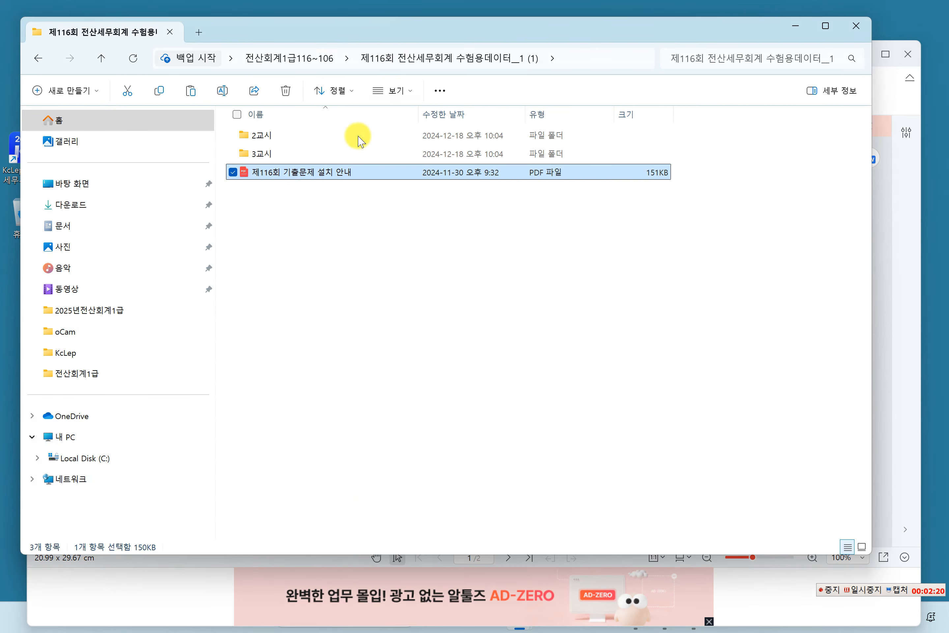
double_click(281, 154)
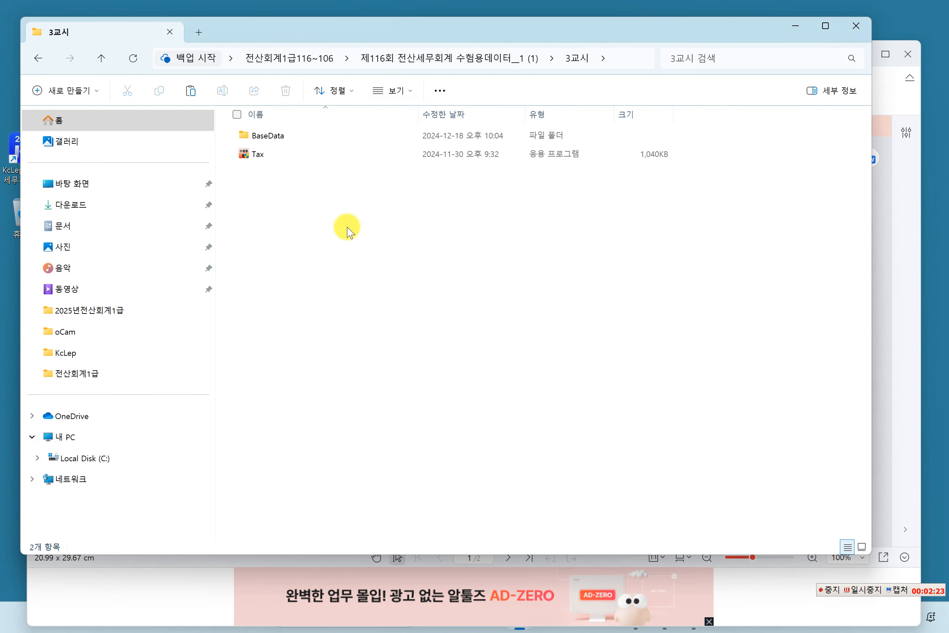
double_click(259, 157)
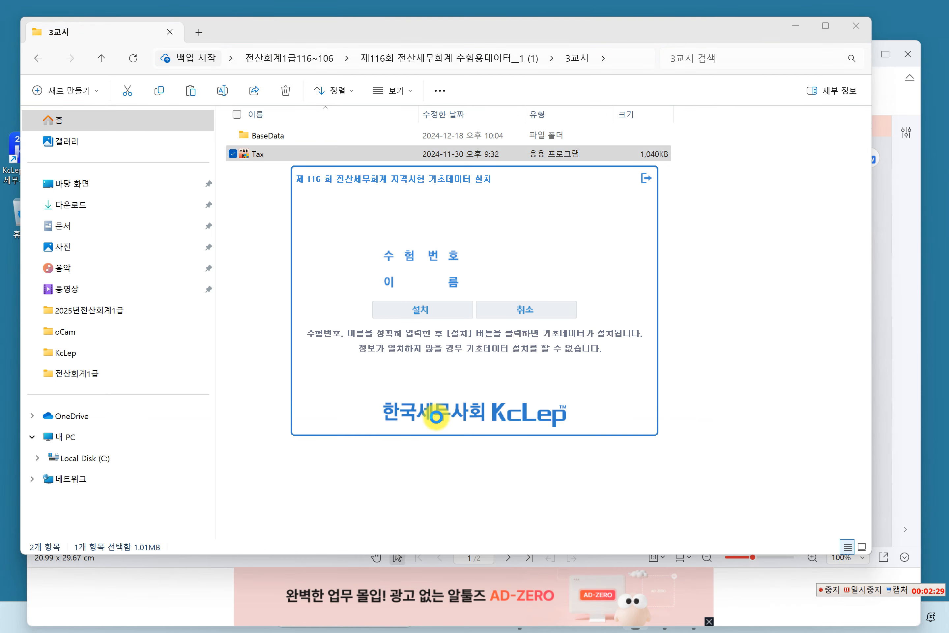
Step: Arrange the base data installer over the PDF guide so the exam number table stays readable beside it
left_click_drag(485, 184, 267, 56)
left_click(878, 320)
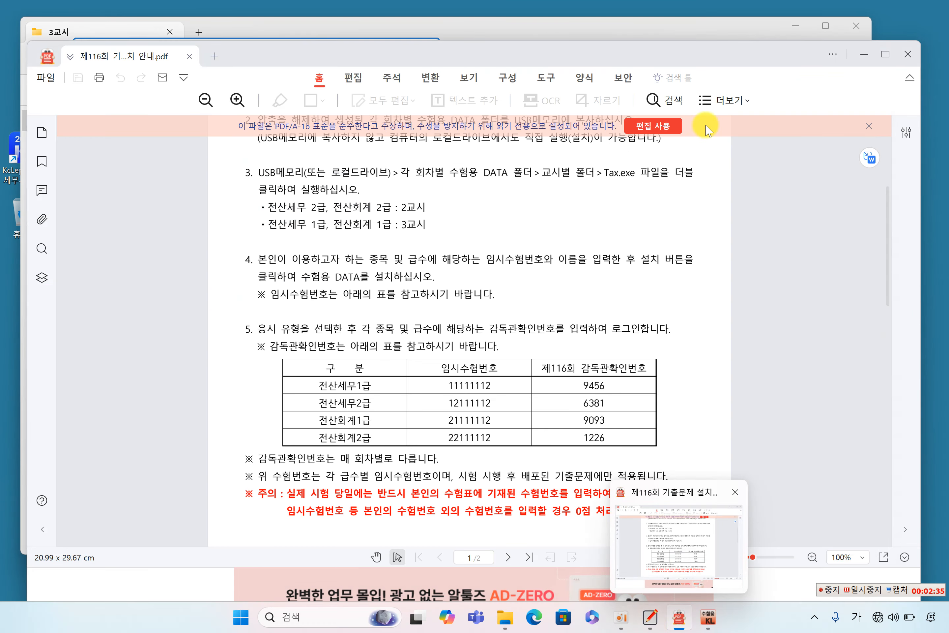
mouse_move(701, 65)
left_mouse_down()
mouse_move(704, 26)
mouse_move(694, 19)
mouse_move(697, 78)
mouse_move(695, 60)
left_mouse_up()
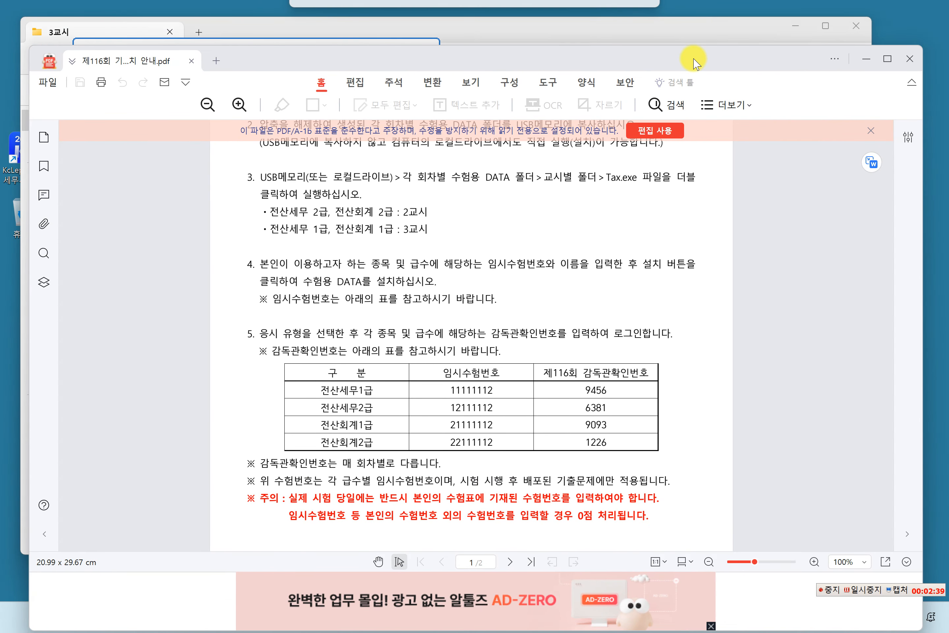
left_click(322, 43)
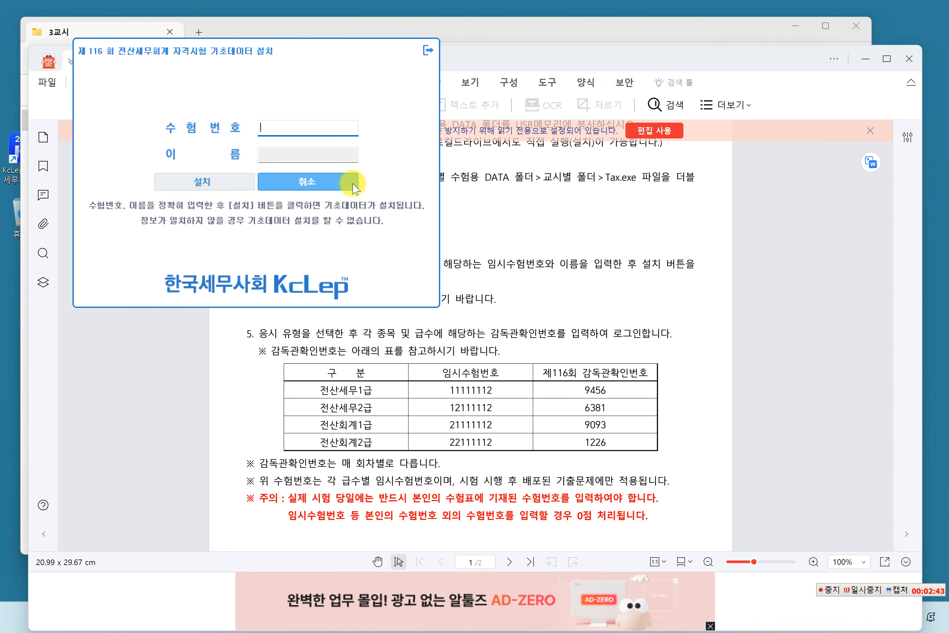
Step: Enter the temporary exam number for 전산회계1급 and ㅁ as the name, and install the base data
type("21111112")
key("Tab")
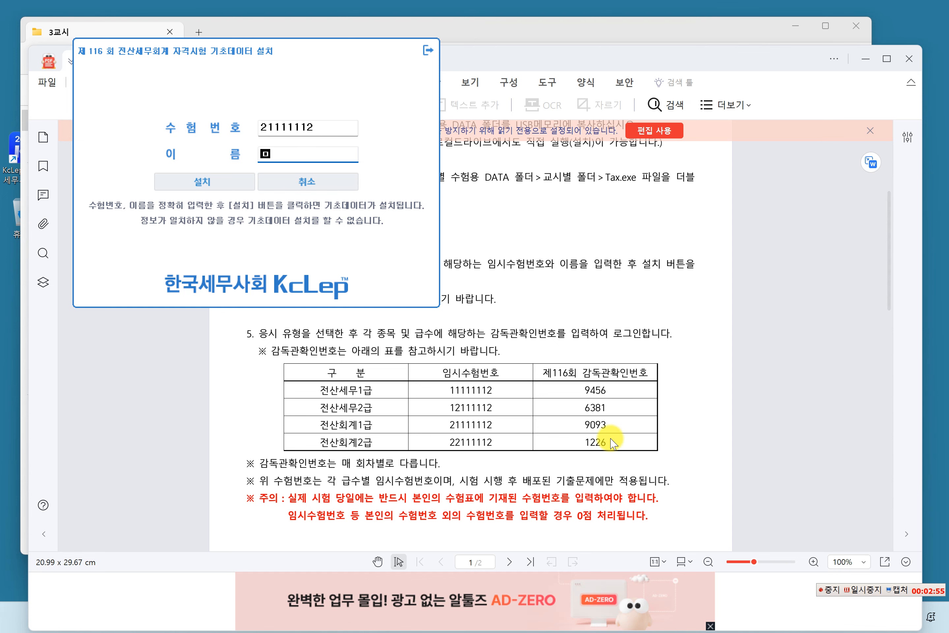
left_click(207, 181)
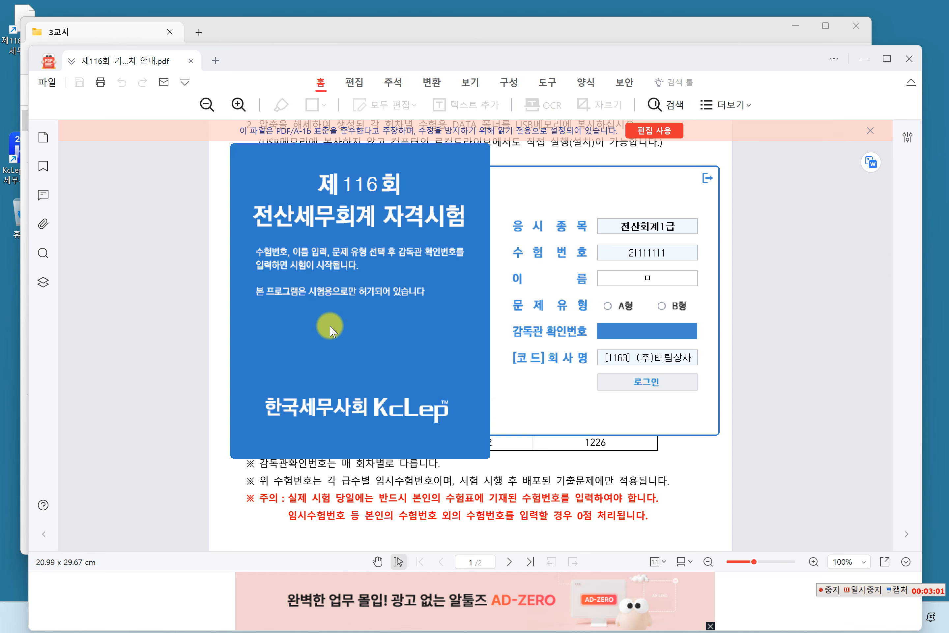
Step: Move the exam login window off the guide's table, choose question type A형 and enter the supervisor confirmation number
left_click_drag(321, 107, 286, 88)
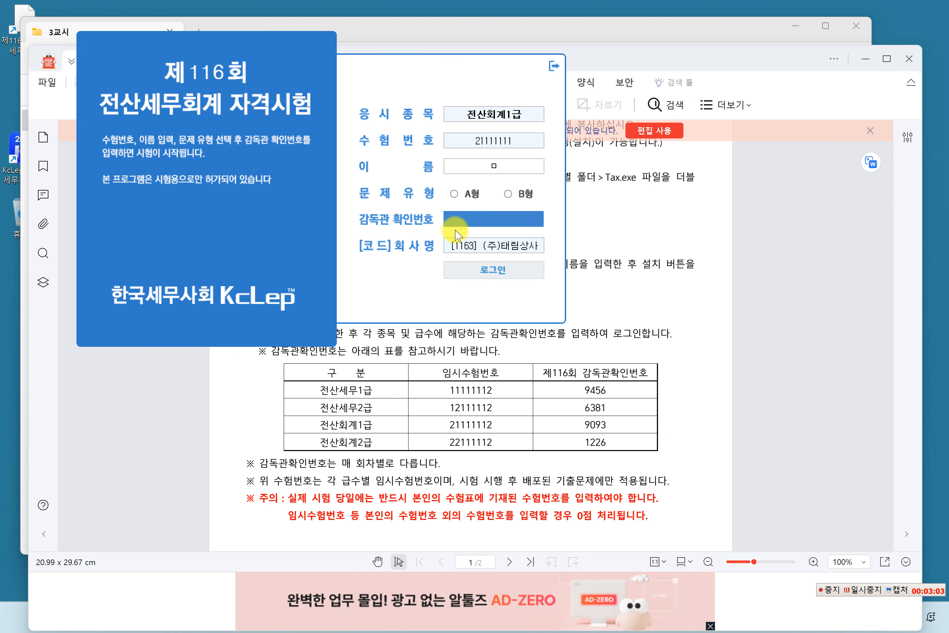
left_click(453, 194)
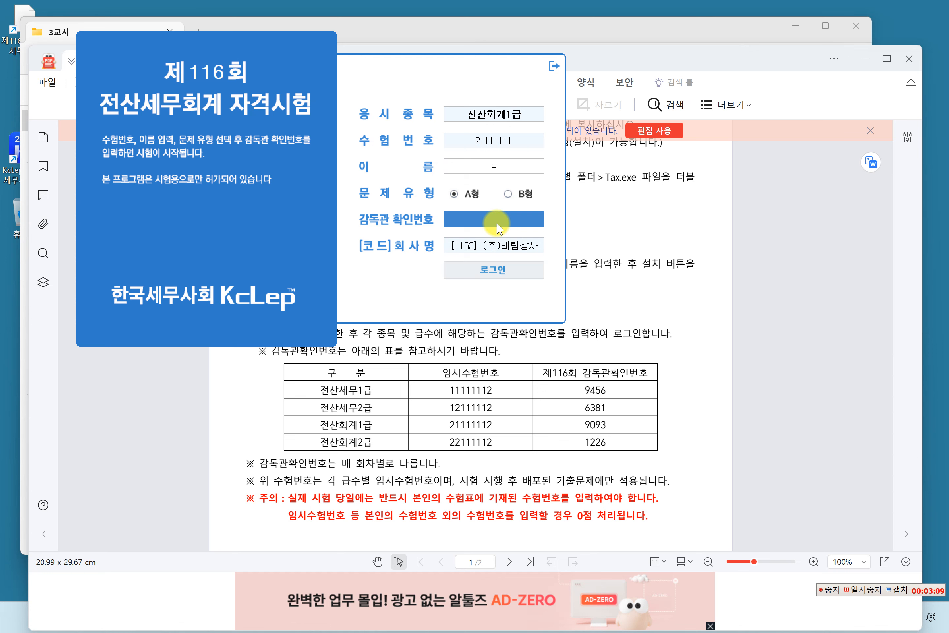
type("90")
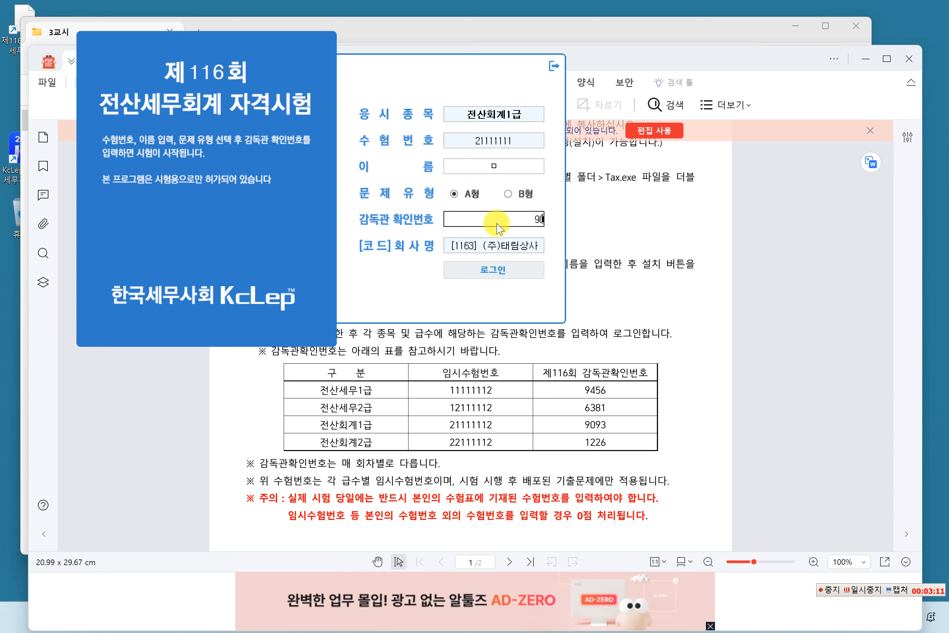
type("93")
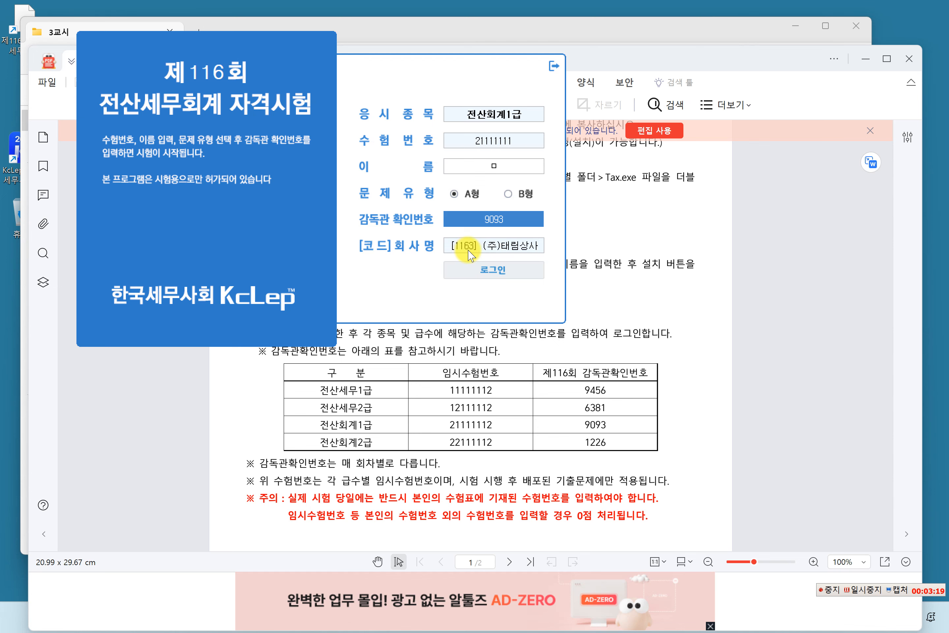
Step: Log in to the exam, and open Local Disk (C:) in a new File Explorer window placed below the exam program's header
left_click(492, 270)
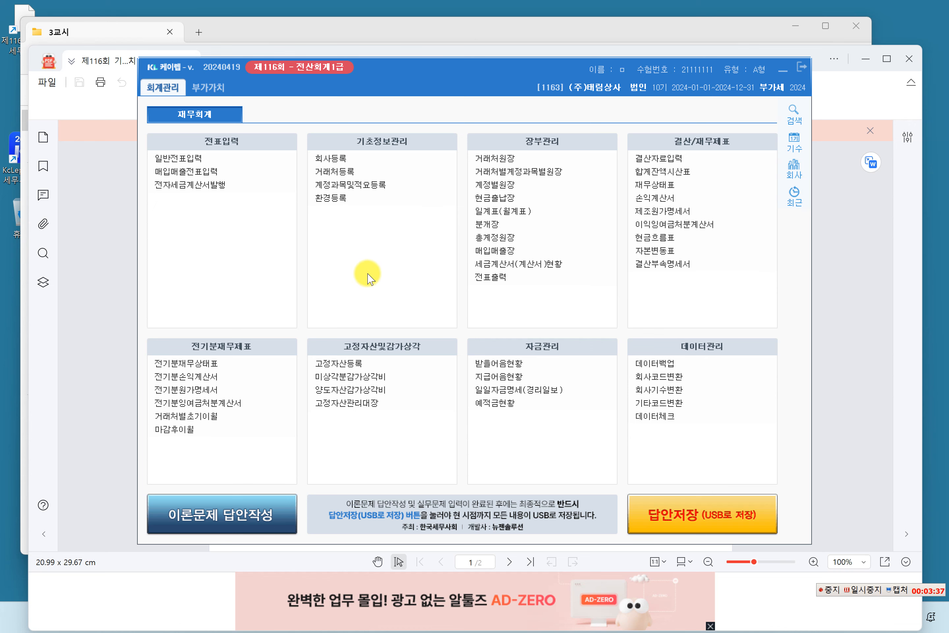
key("super+e")
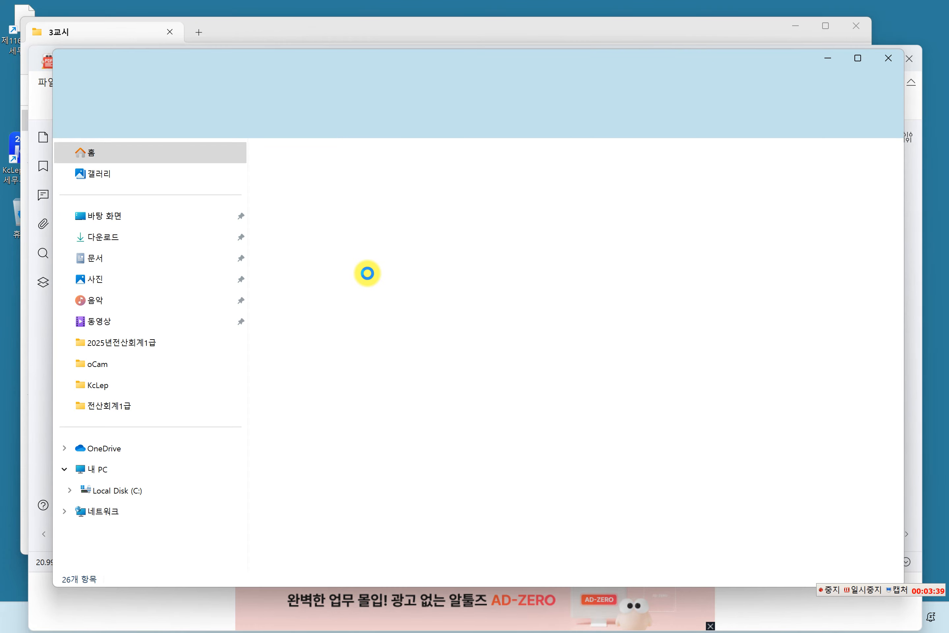
left_click(139, 494)
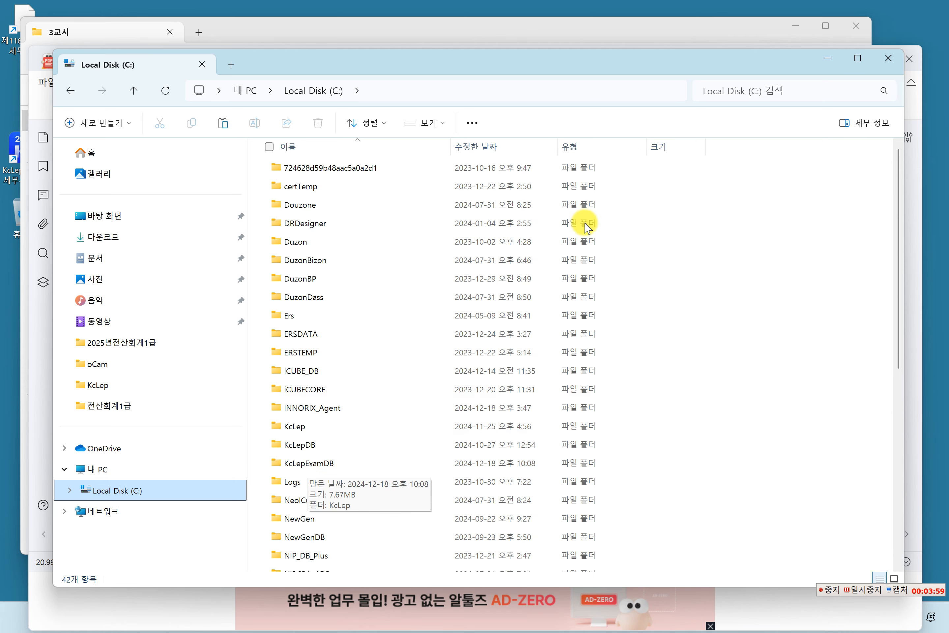
left_click_drag(594, 64, 612, 323)
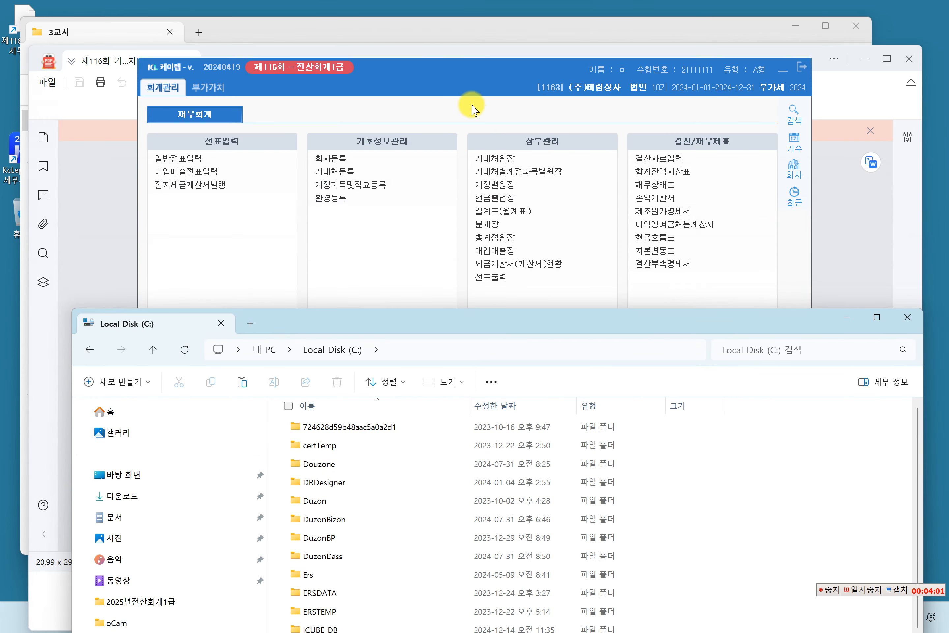
left_click(468, 65)
left_click_drag(829, 329, 751, 130)
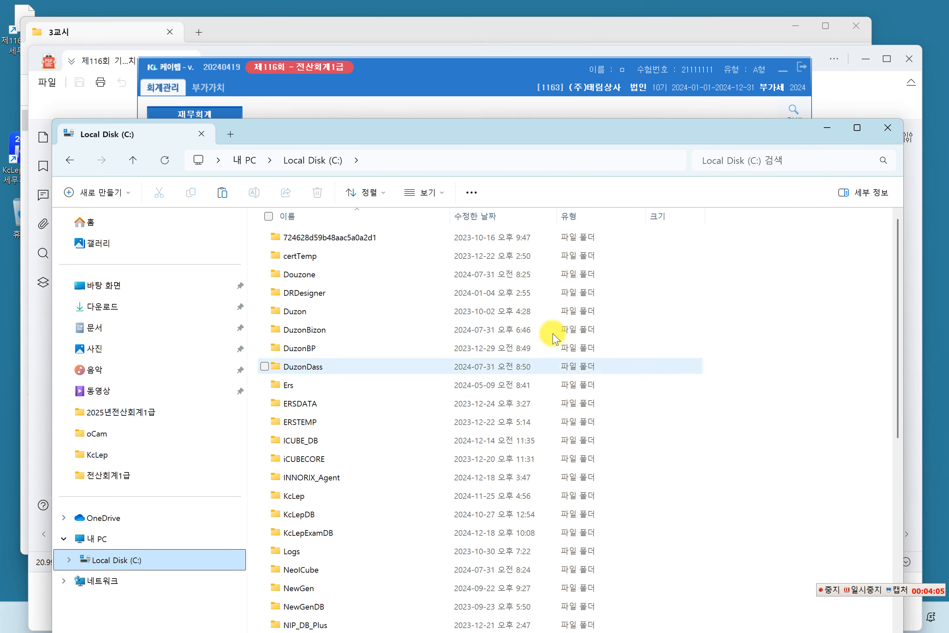
Step: Open the KcLepExamDB folder and its KcLep subfolder, and compare the 1163 folder with the company code in the exam program
double_click(330, 534)
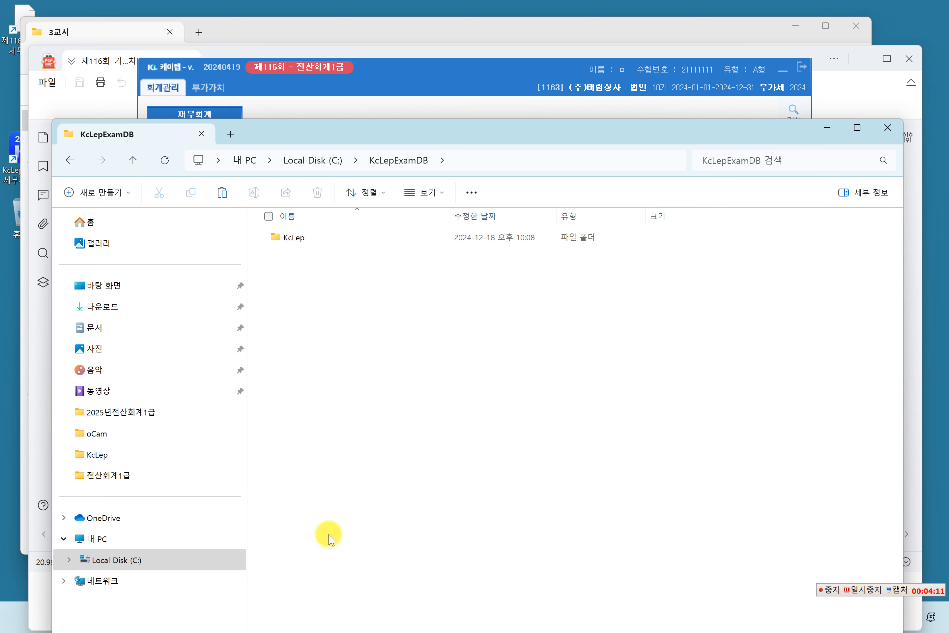
left_click(297, 245)
double_click(297, 241)
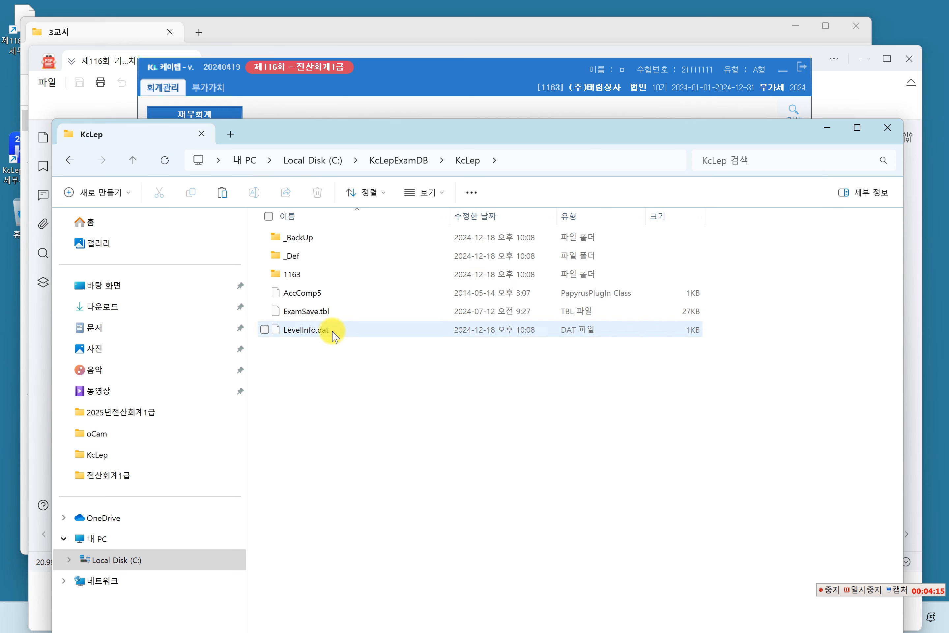
left_click(276, 275)
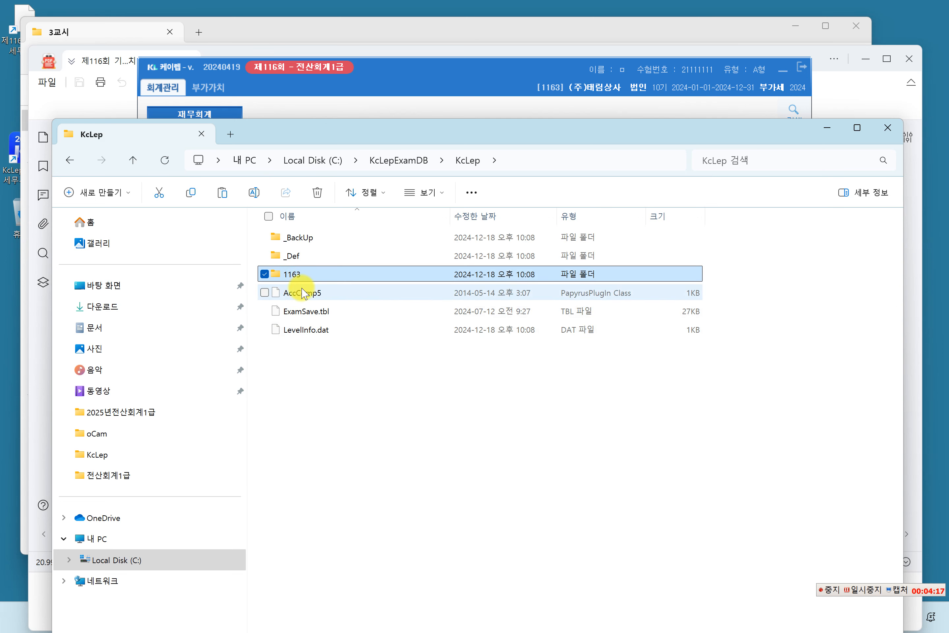
left_click(488, 71)
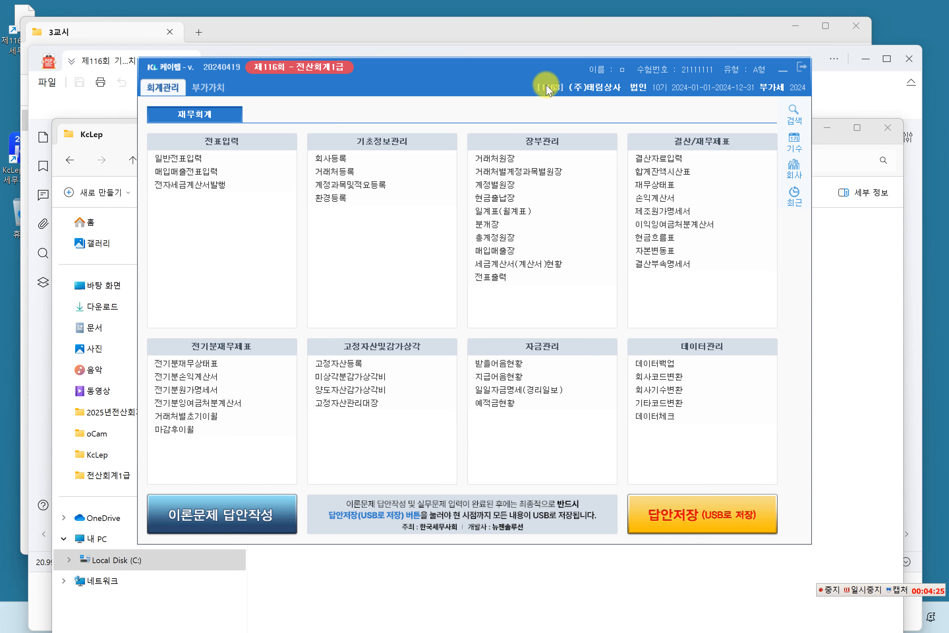
left_click(842, 314)
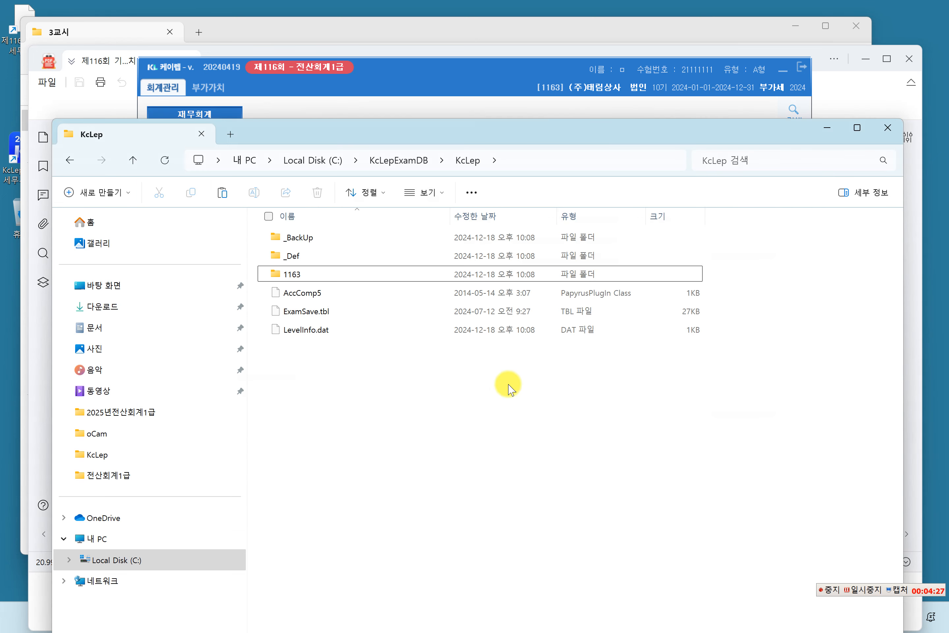
Step: Copy the 1163 folder from the KcLep folder
left_click(277, 281)
left_click(282, 280)
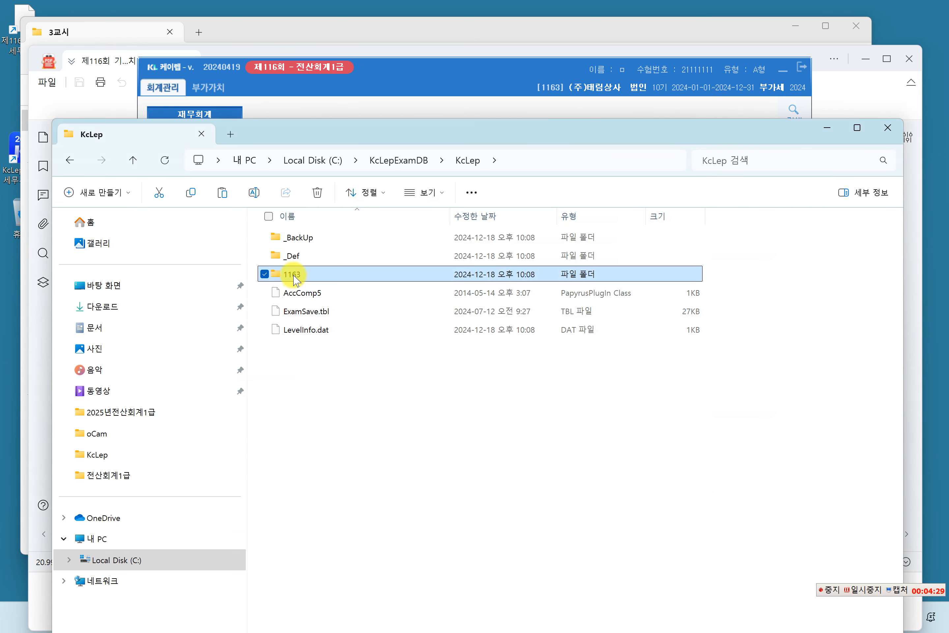
right_click(300, 282)
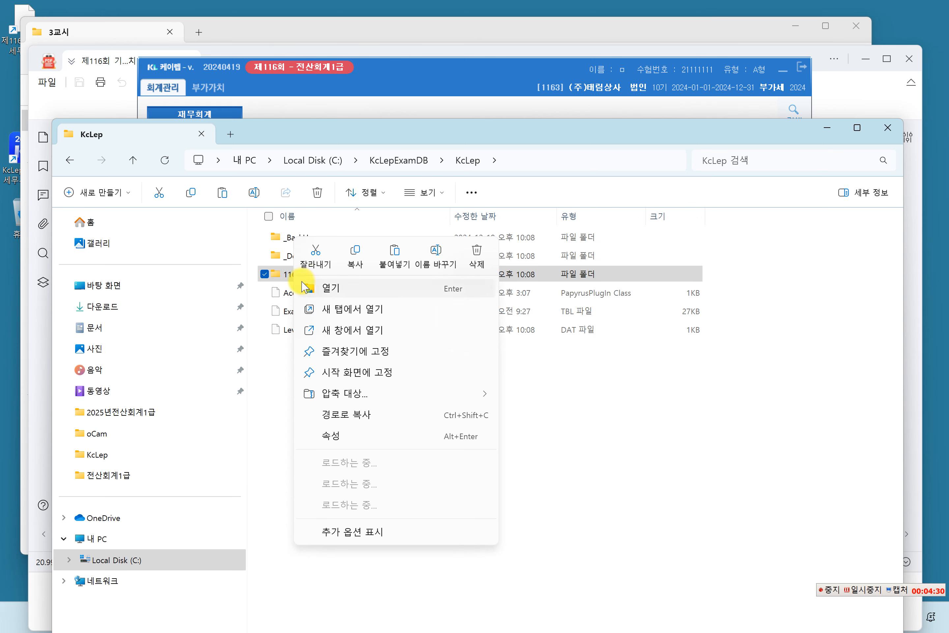
left_click(357, 255)
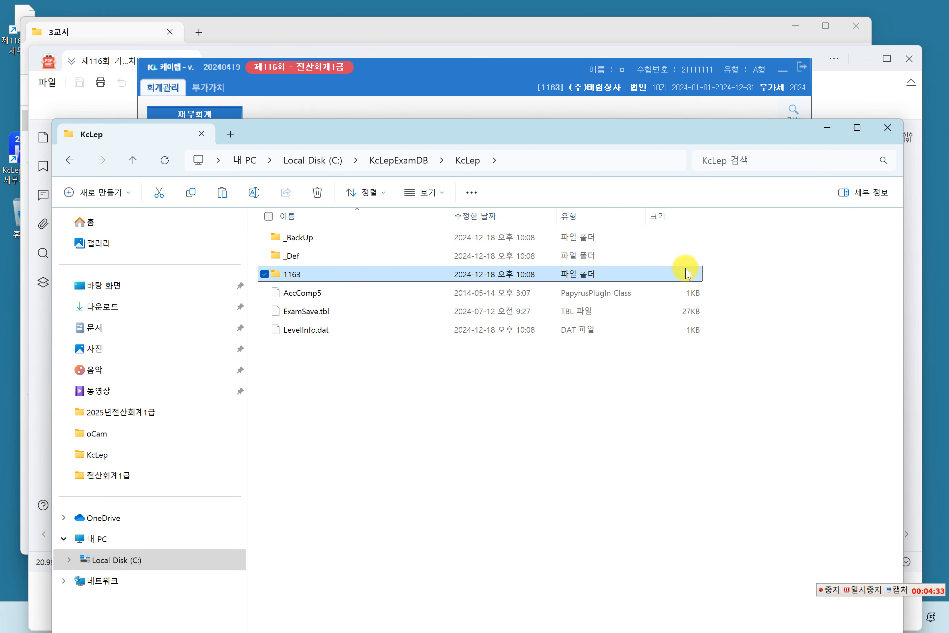
Step: Minimize the File Explorer and PDF guide windows and move the exam program aside to free up the desktop
left_click(824, 131)
left_click(866, 61)
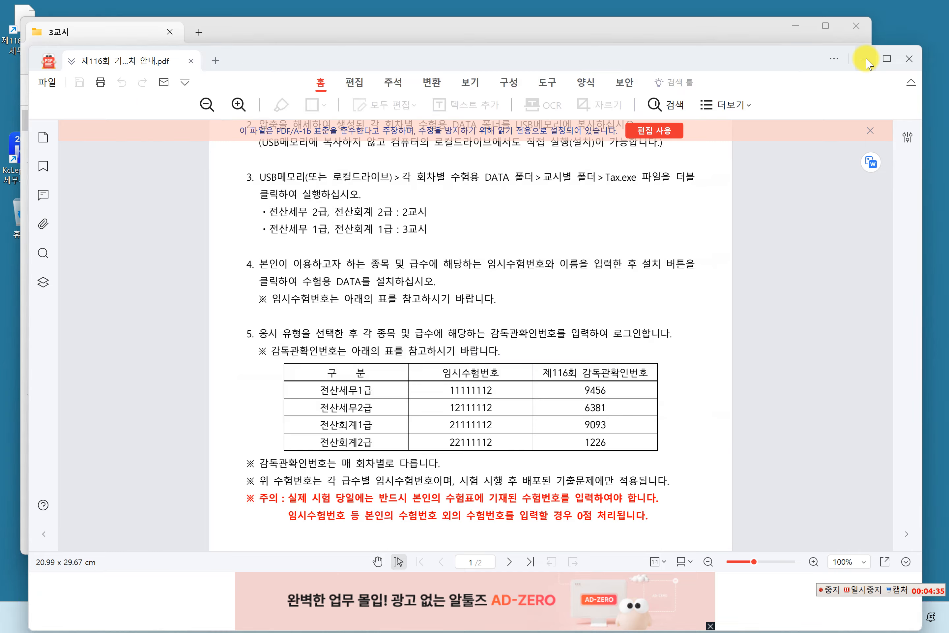
left_click(791, 26)
left_click(791, 26)
left_click_drag(647, 70, 515, 246)
Step: Create a new folder on the empty area of the desktop, keeping the default name 새 폴더
right_click(697, 72)
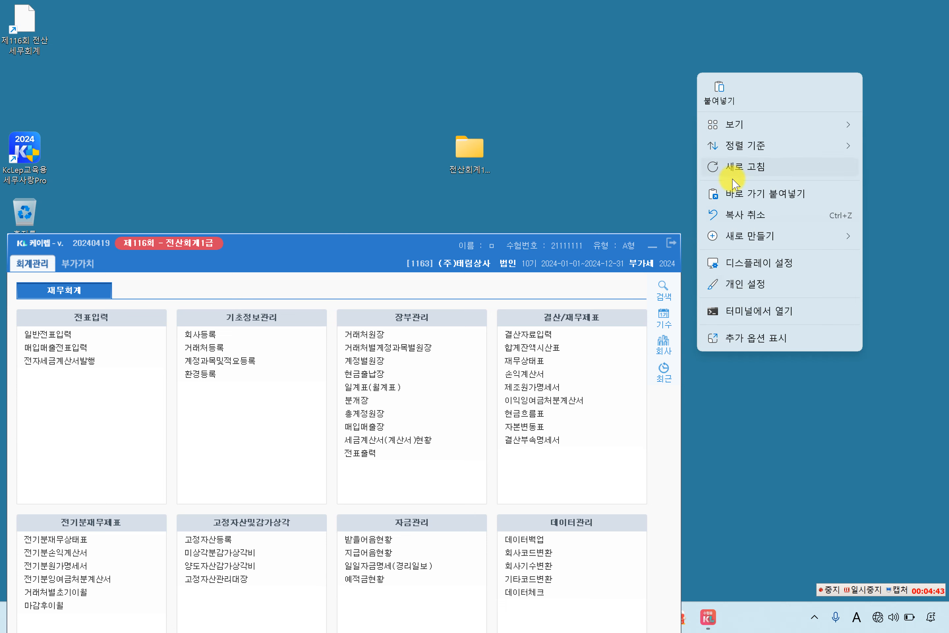
mouse_move(780, 237)
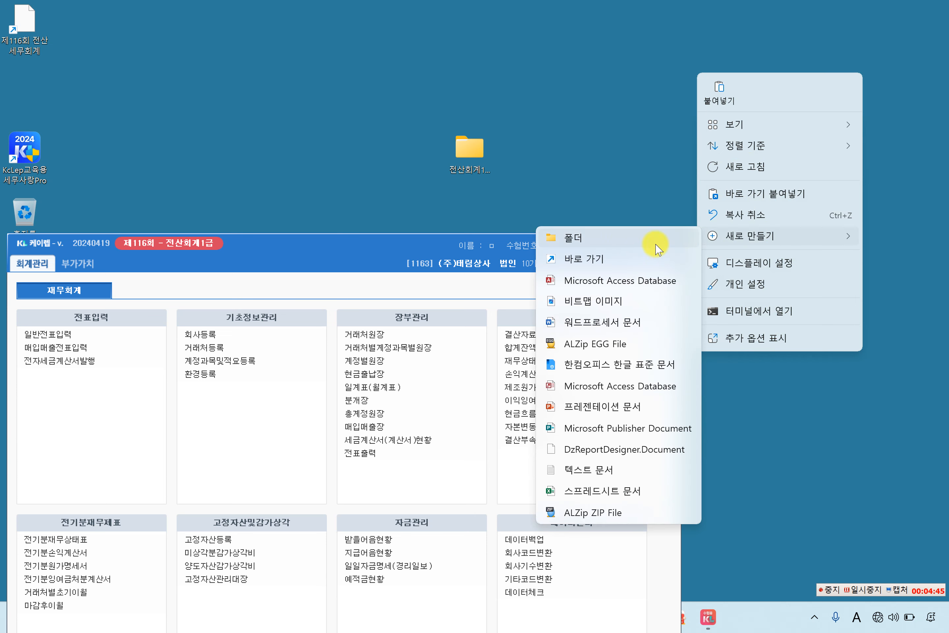
left_click(625, 241)
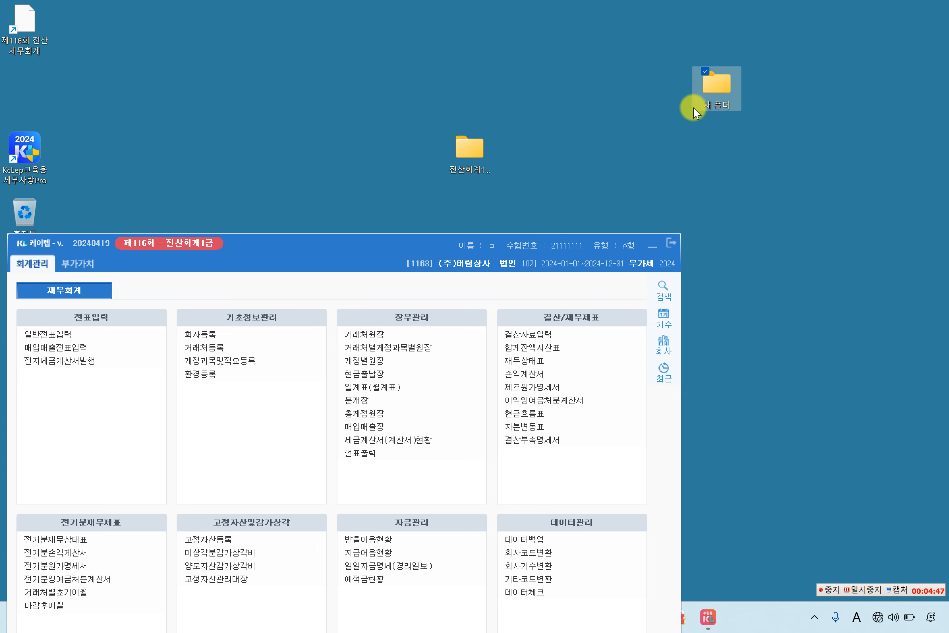
Step: Open 새 폴더 on the desktop and paste the copied 1163 folder into it
double_click(722, 100)
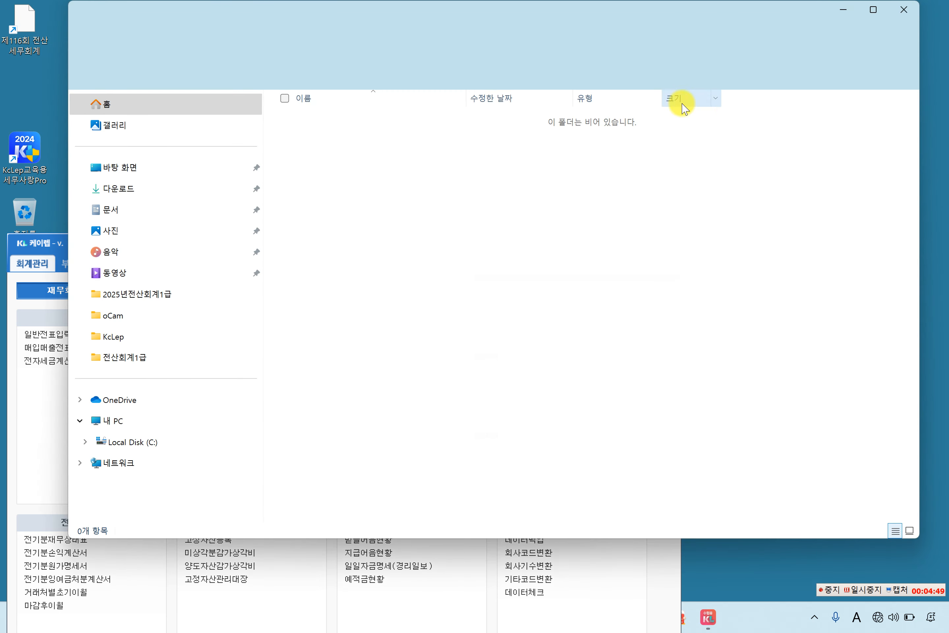
right_click(462, 176)
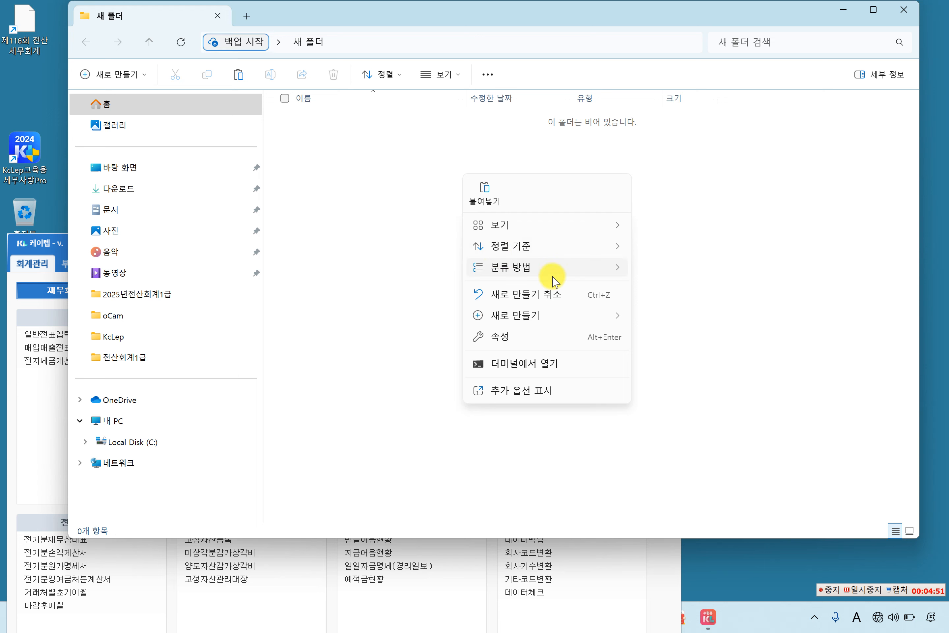
left_click(501, 200)
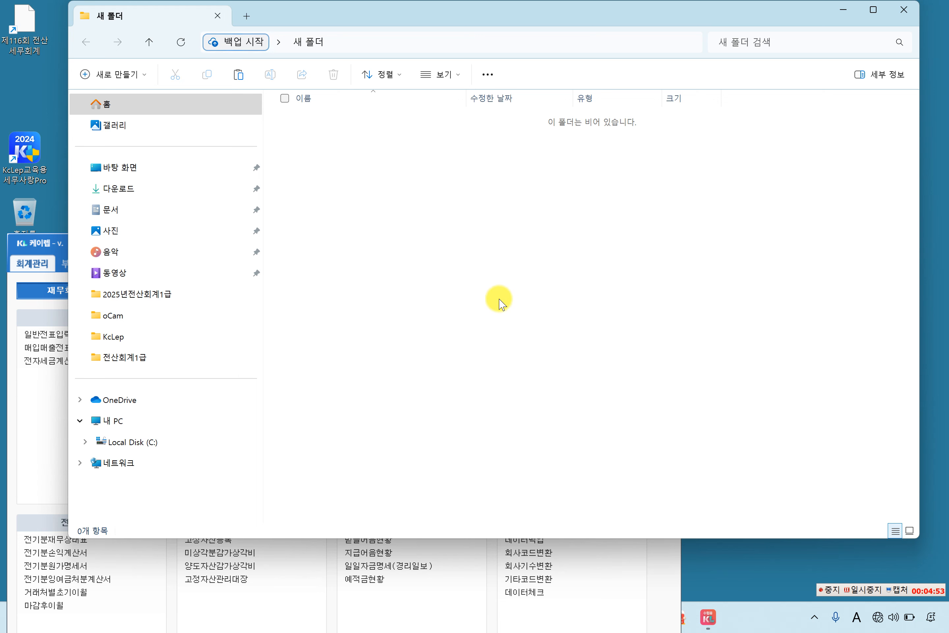
left_click(328, 125)
left_click(330, 174)
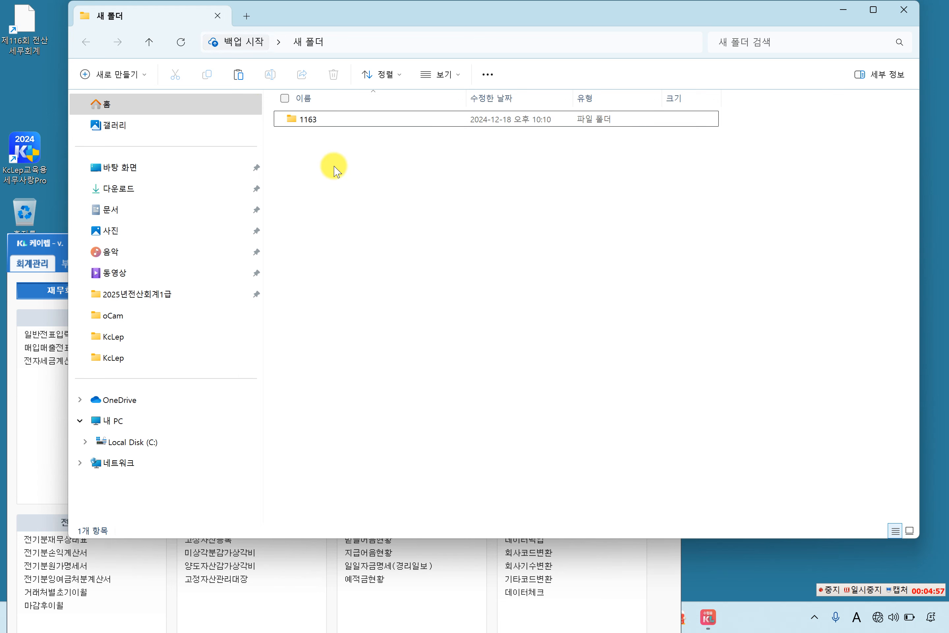
left_click(309, 121)
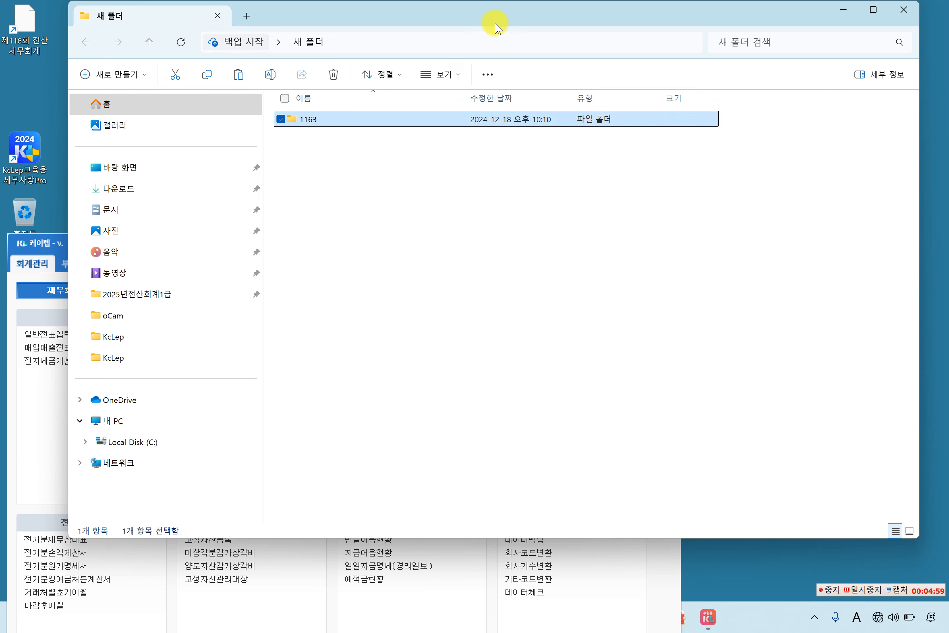
left_click(409, 202)
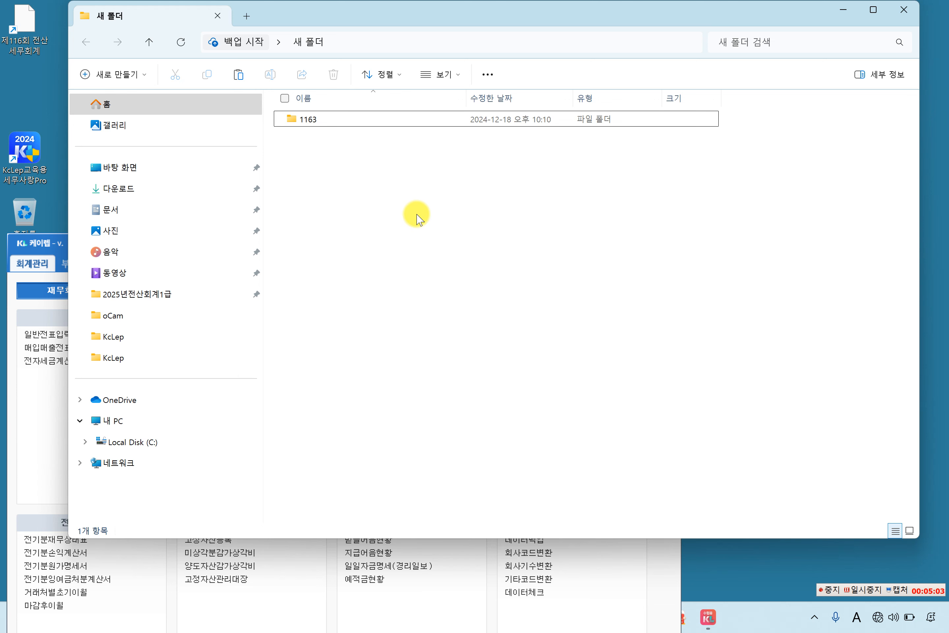
Step: Minimize the 새 폴더 window, move the exam program back to the middle of the desktop and exit it
left_click(844, 10)
left_click(717, 87)
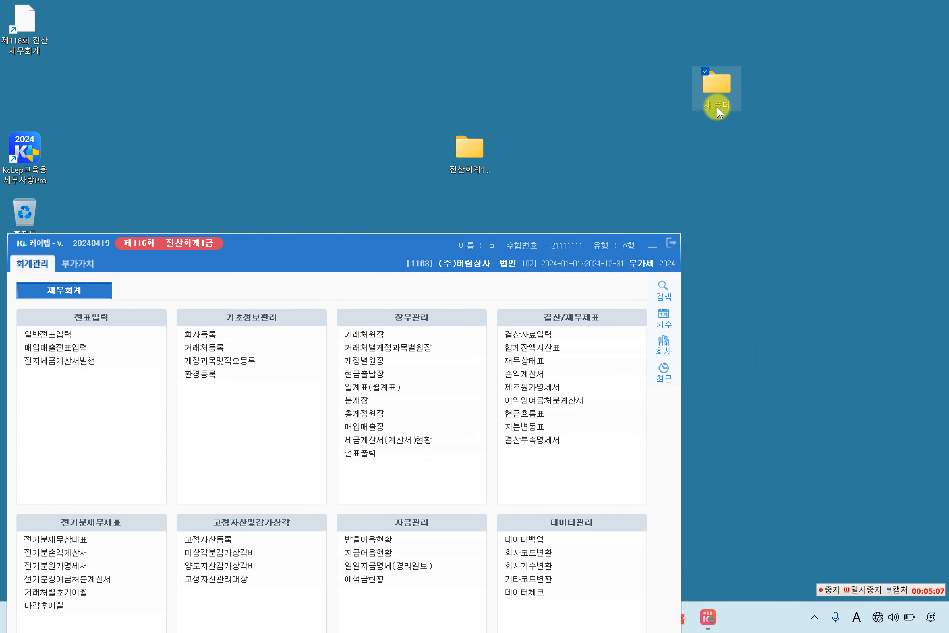
left_click_drag(341, 248, 452, 84)
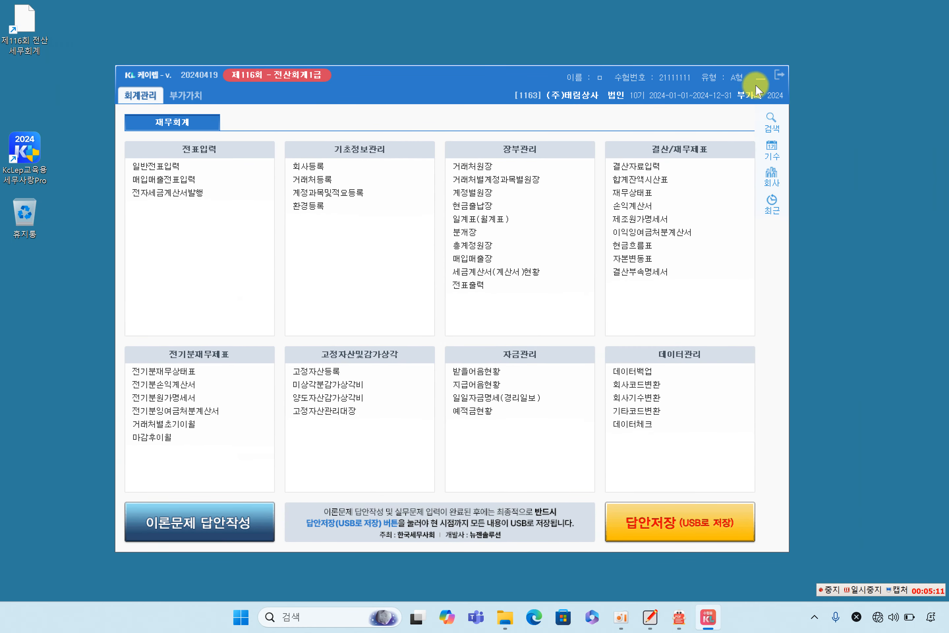
left_click(781, 76)
left_click(427, 340)
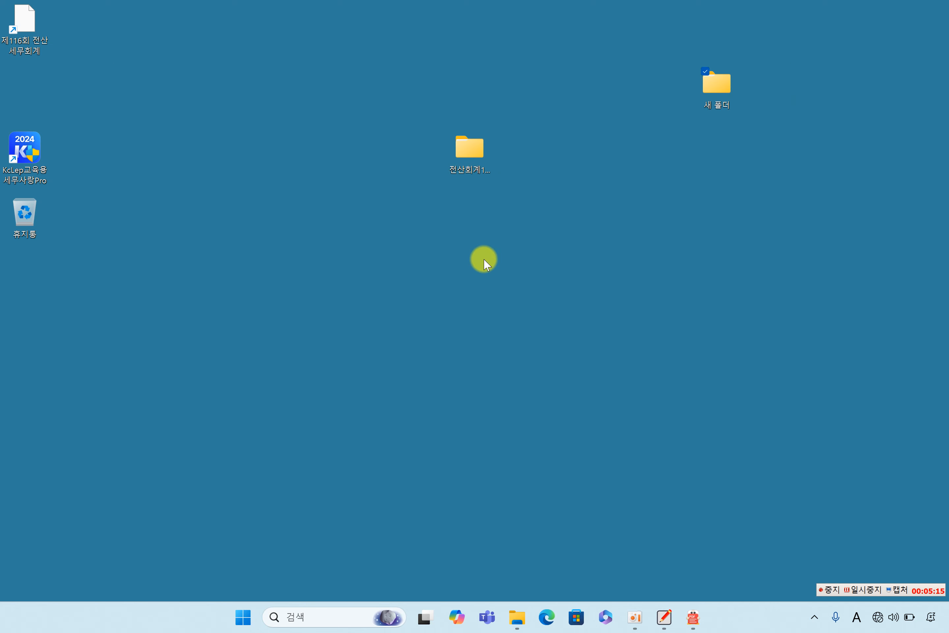
Step: Check that 새 폴더 contains the 1163 folder, close it, and launch the KcLep 교육용 세무사랑Pro program from the desktop
double_click(710, 90)
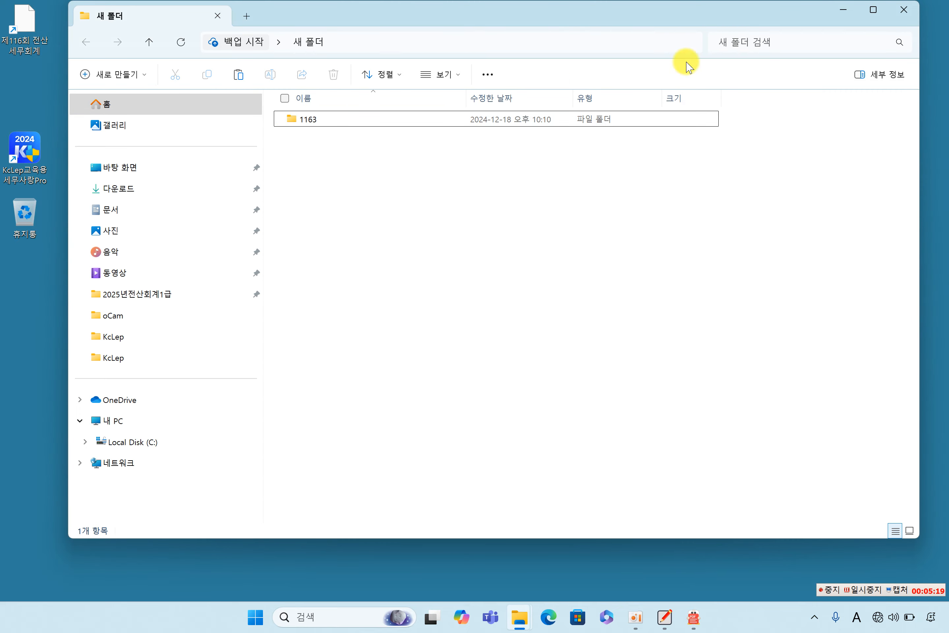
left_click(903, 10)
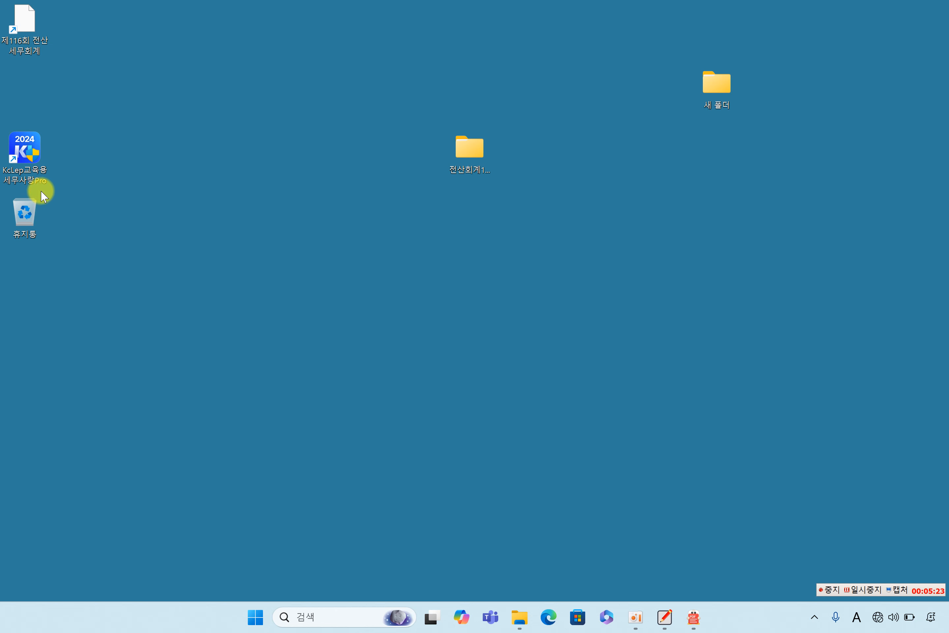
left_click(30, 146)
double_click(30, 148)
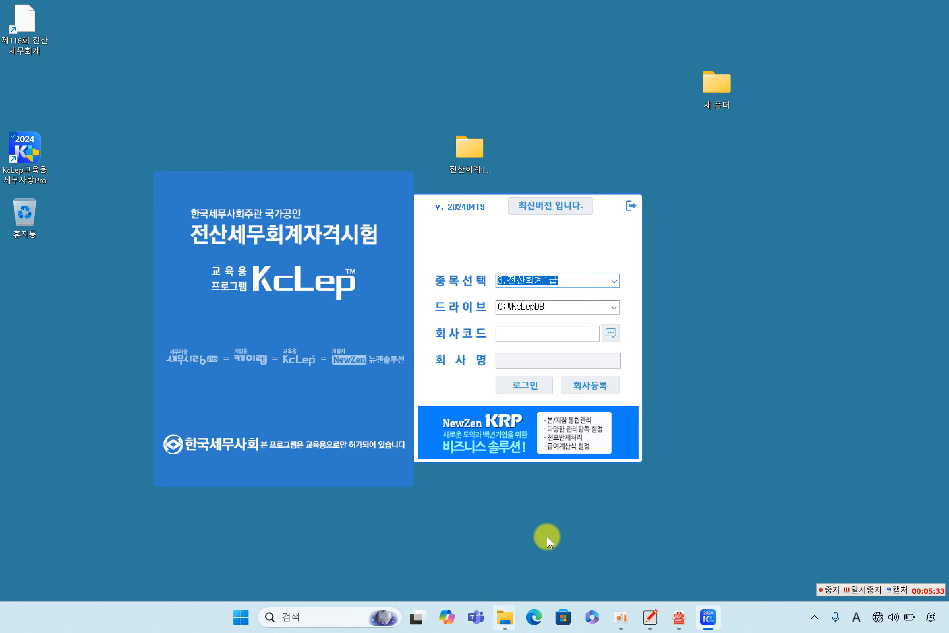
Step: Reopen 새 폴더 on the desktop and copy the 1163 folder inside it
double_click(718, 86)
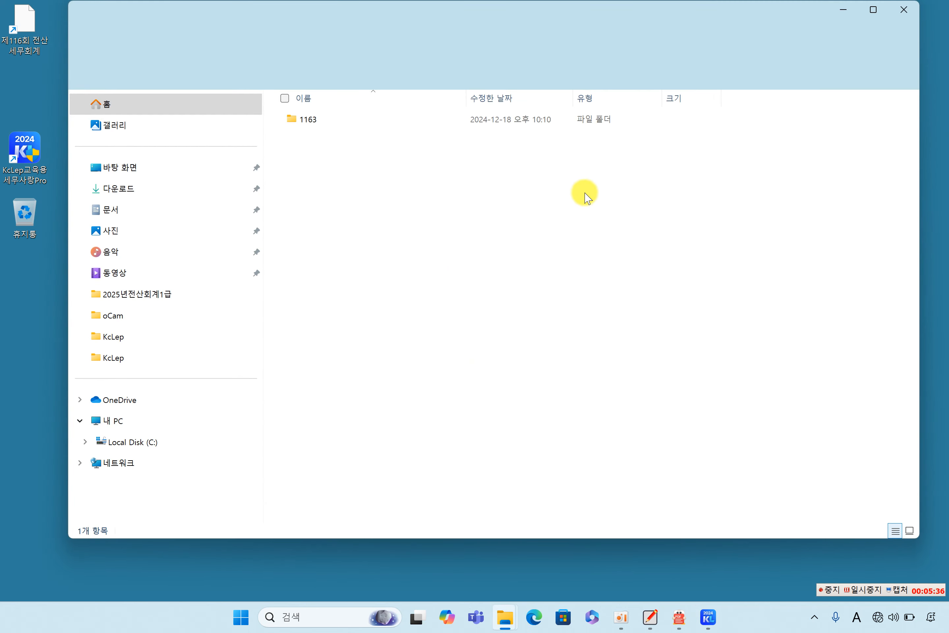
left_click_drag(356, 143, 281, 99)
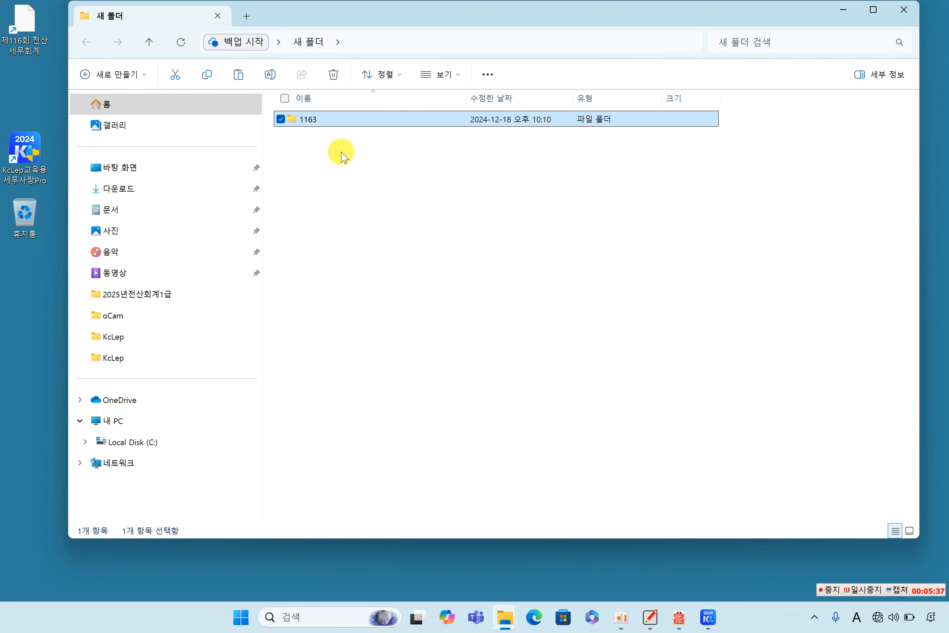
left_click(345, 154)
left_click_drag(384, 150, 267, 95)
left_click(369, 164)
left_click_drag(372, 158, 261, 96)
left_click(382, 161)
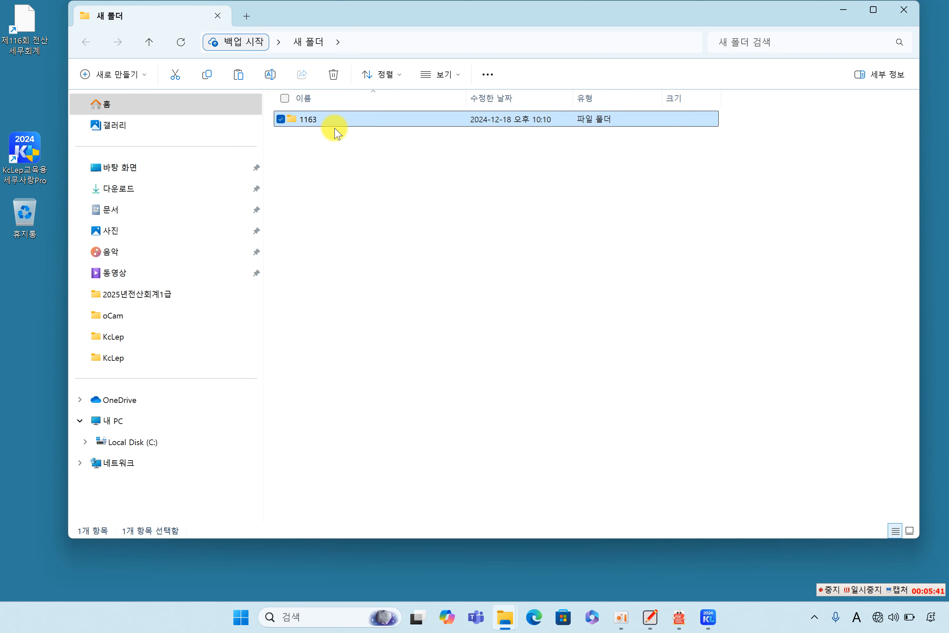
right_click(318, 122)
left_click(379, 138)
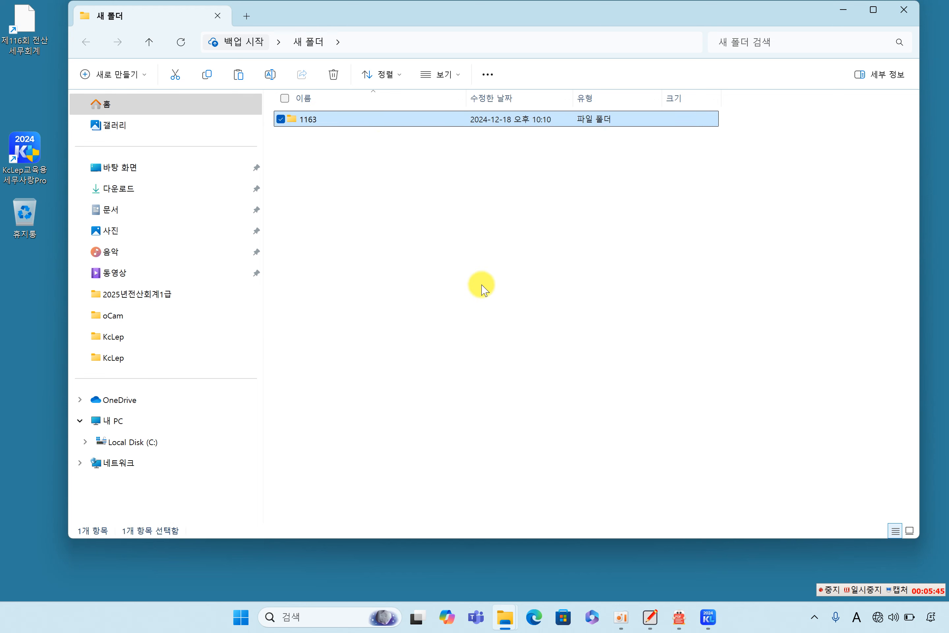
right_click(306, 122)
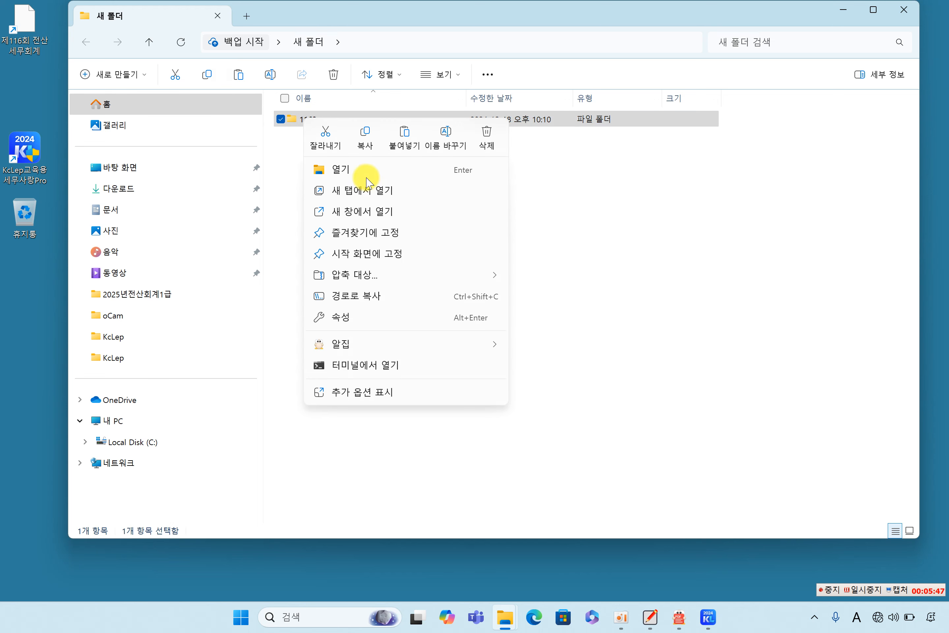
left_click(365, 138)
left_click(392, 193)
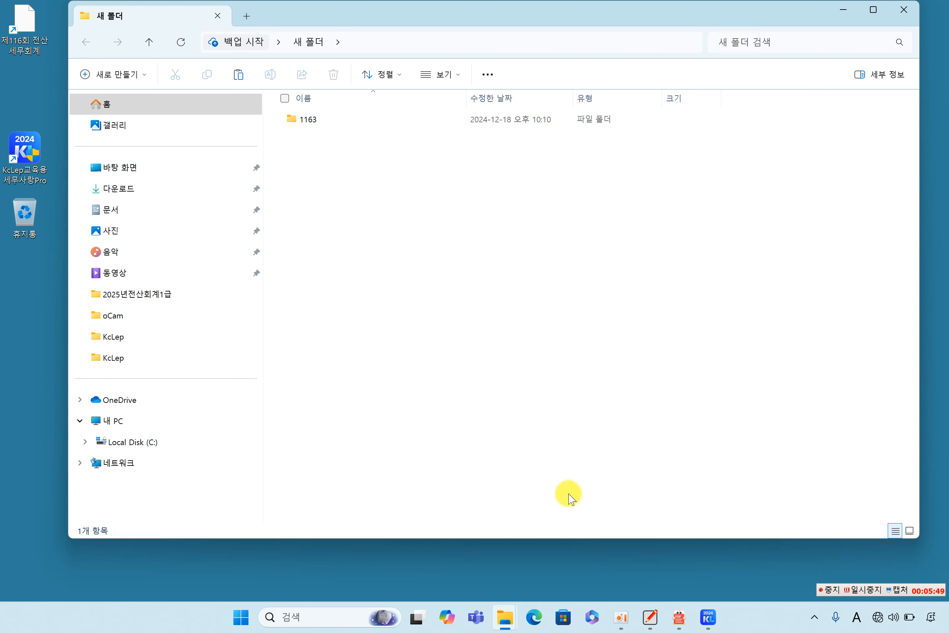
Step: Paste the copied 1163 folder into the KcLepDB\KcLep folder on Local Disk (C:), and minimize both folder windows
mouse_move(517, 627)
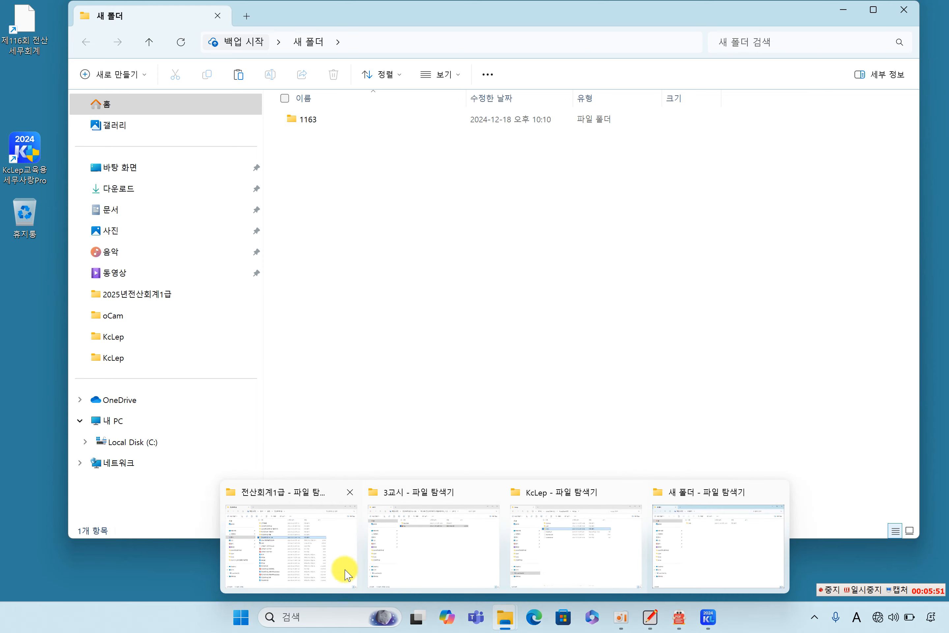
left_click(282, 556)
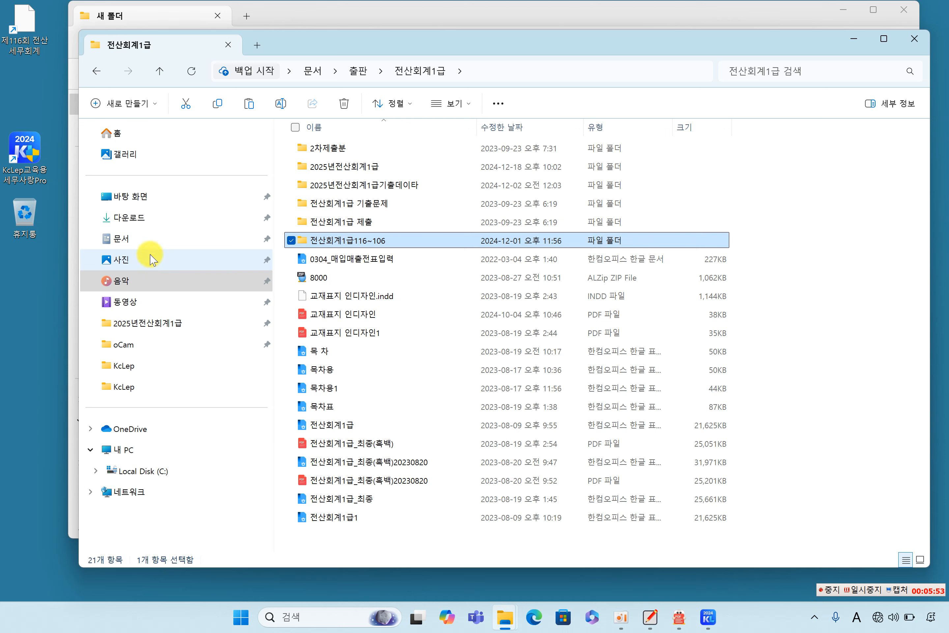
left_click(146, 477)
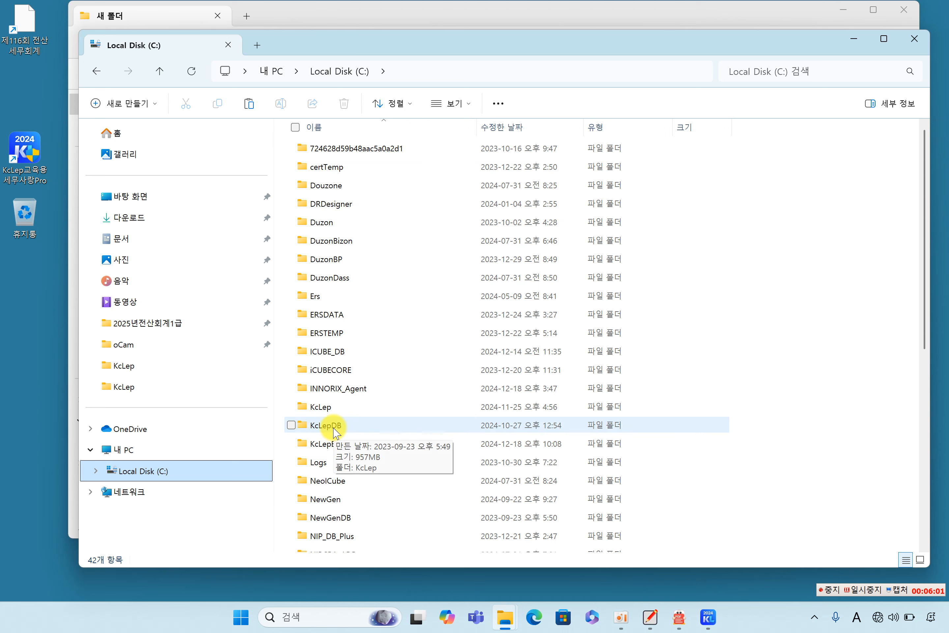
double_click(336, 432)
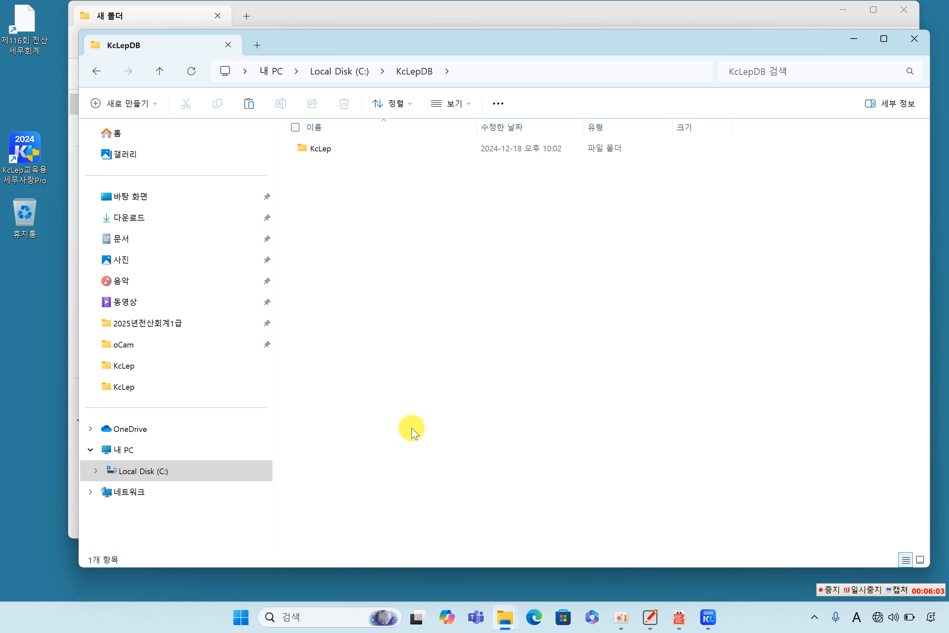
left_click(335, 150)
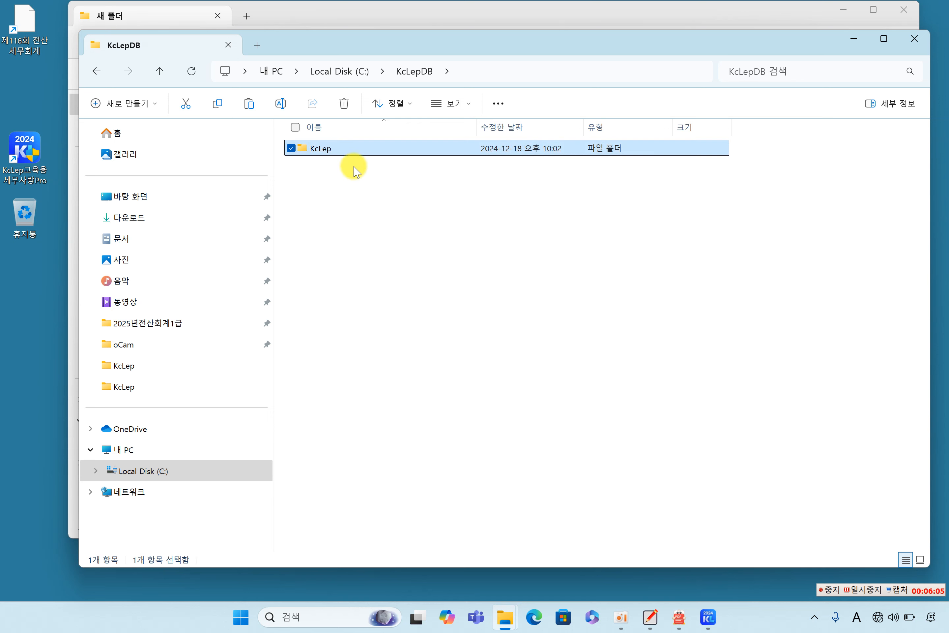
double_click(340, 154)
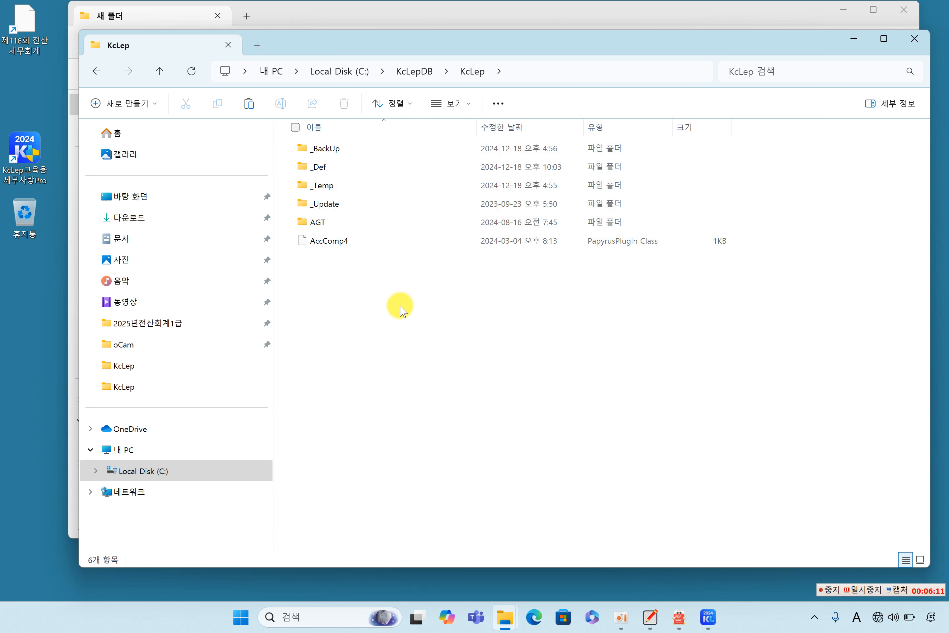
right_click(409, 298)
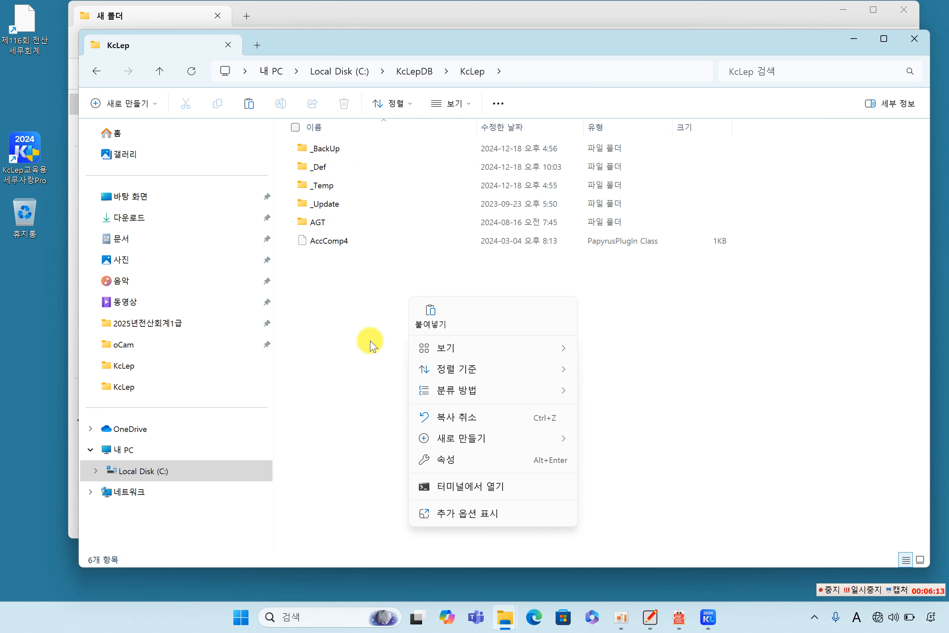
left_click(431, 315)
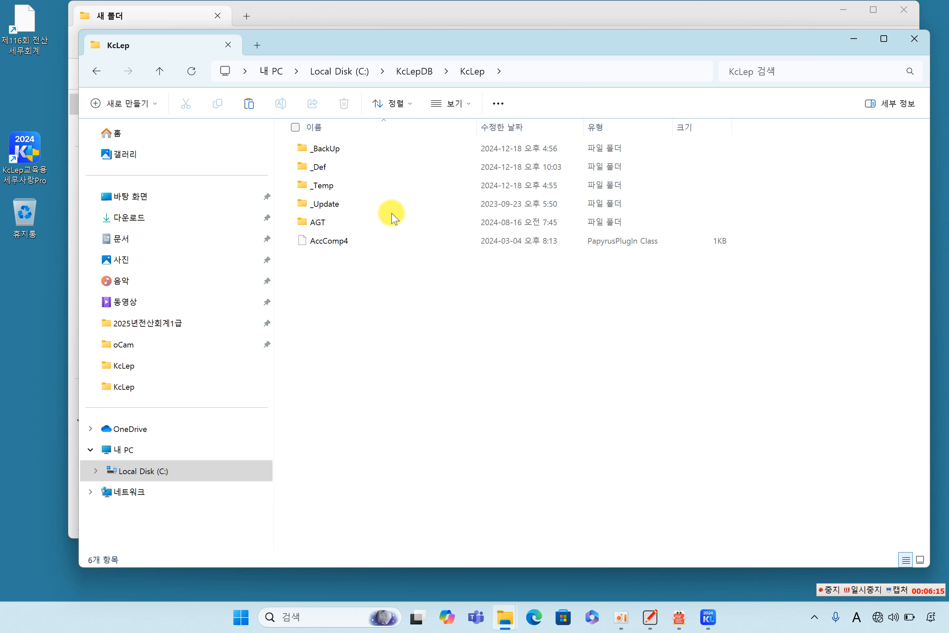
left_click(321, 261)
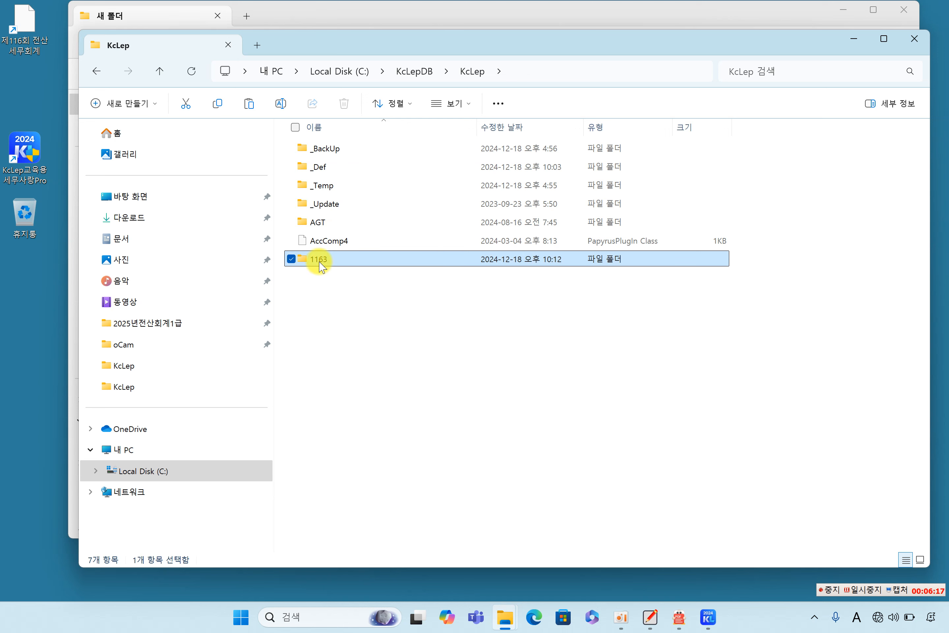
left_click(365, 319)
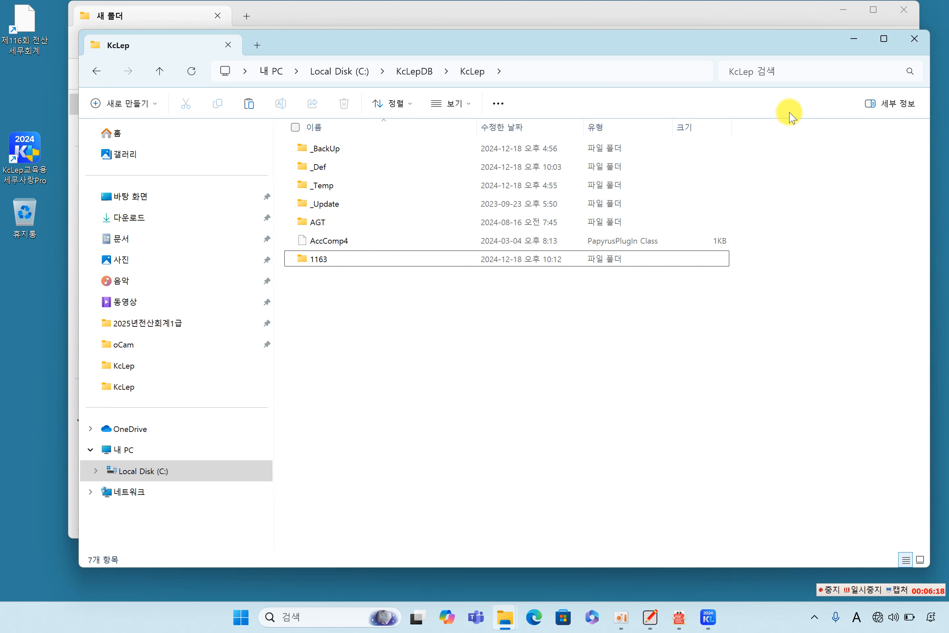
left_click(854, 40)
left_click(843, 12)
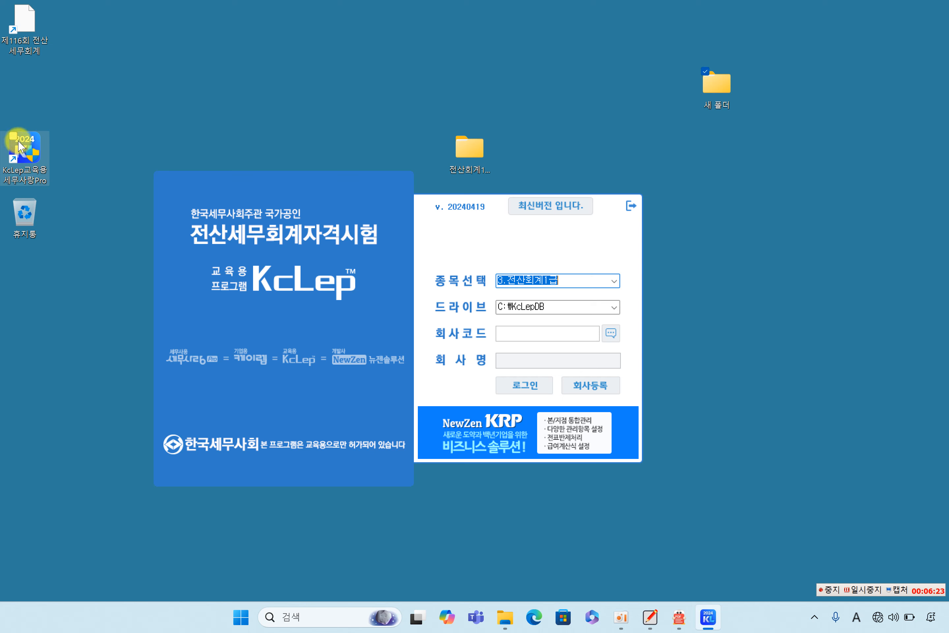
Step: Open 회사등록 from the KcLep login window and regenerate the company codes with 회사코드재생성
left_click(590, 384)
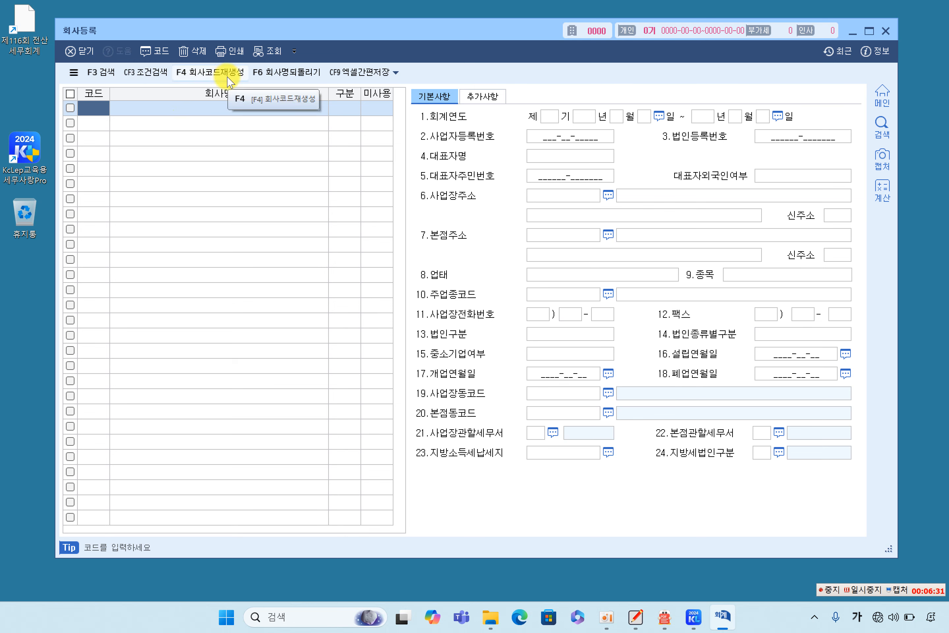
left_click(239, 72)
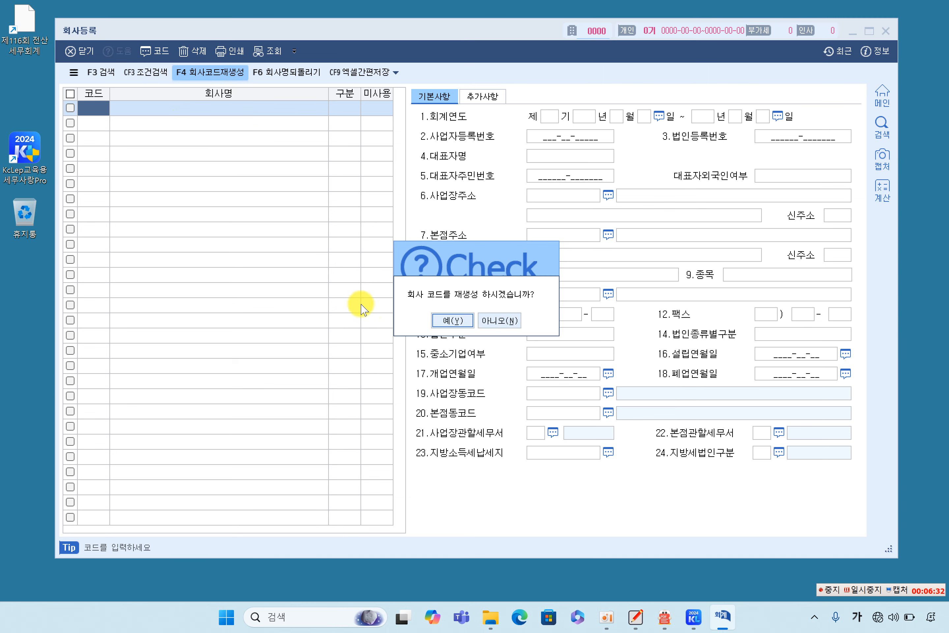
left_click(454, 323)
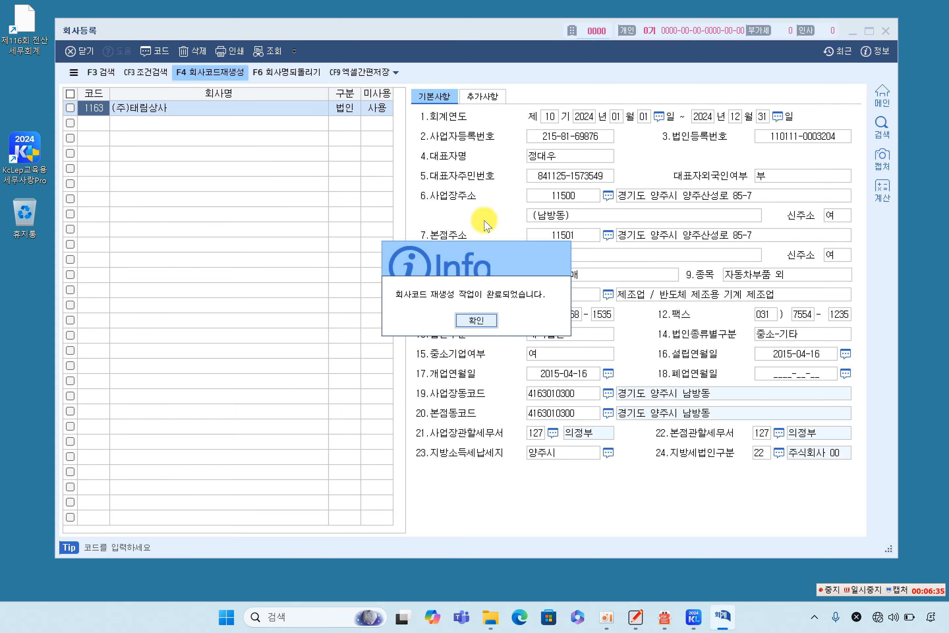
left_click(476, 321)
Step: Check the code, name and accounting year of company 1163 in 회사등록 and close the registration window
left_click(95, 108)
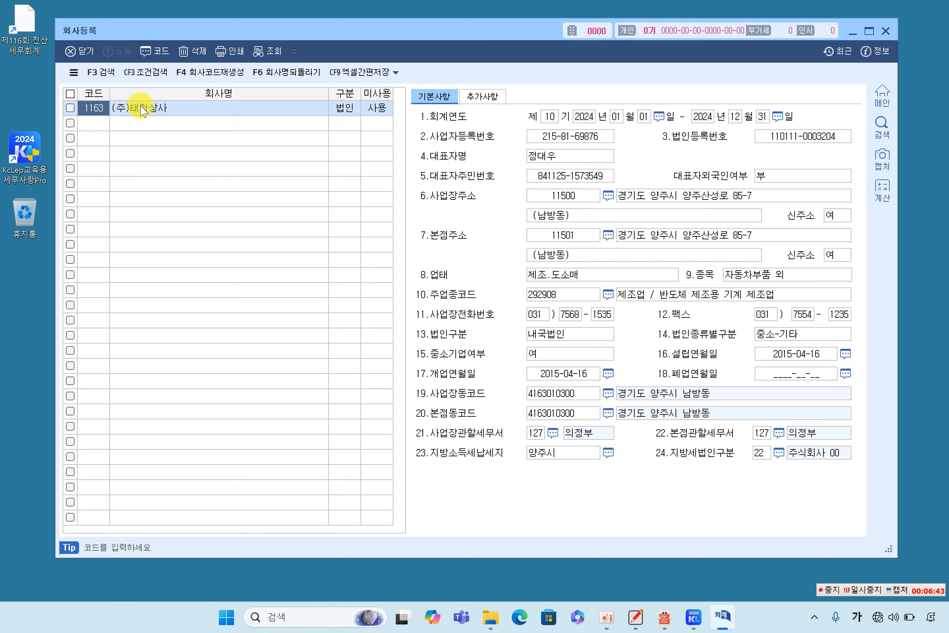
left_click(591, 119)
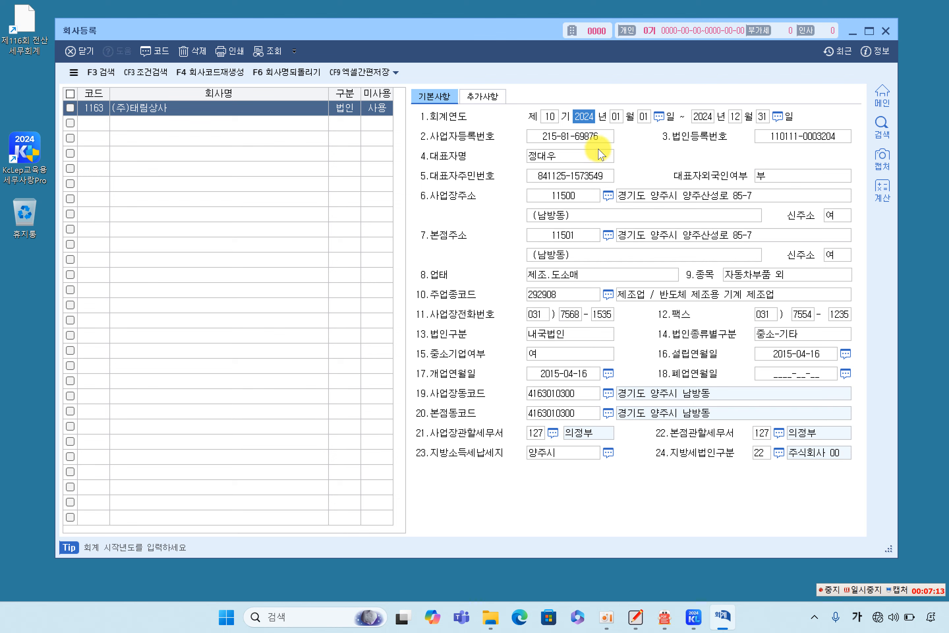
left_click(885, 32)
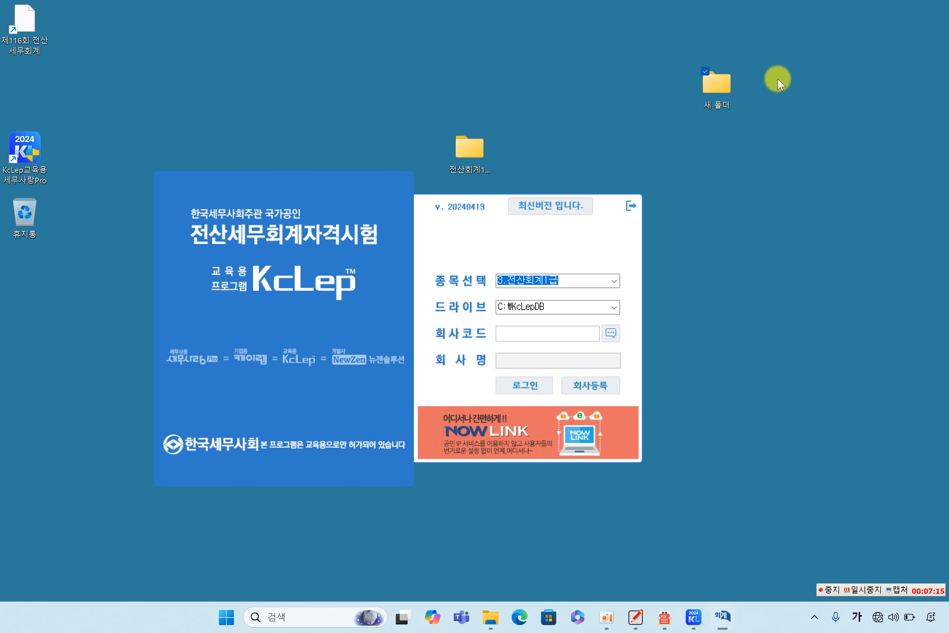
Step: Log in to company 1163 (주)태림상사 and convert its 2024 database to 2025 with 데이터 연도 변환
left_click(605, 338)
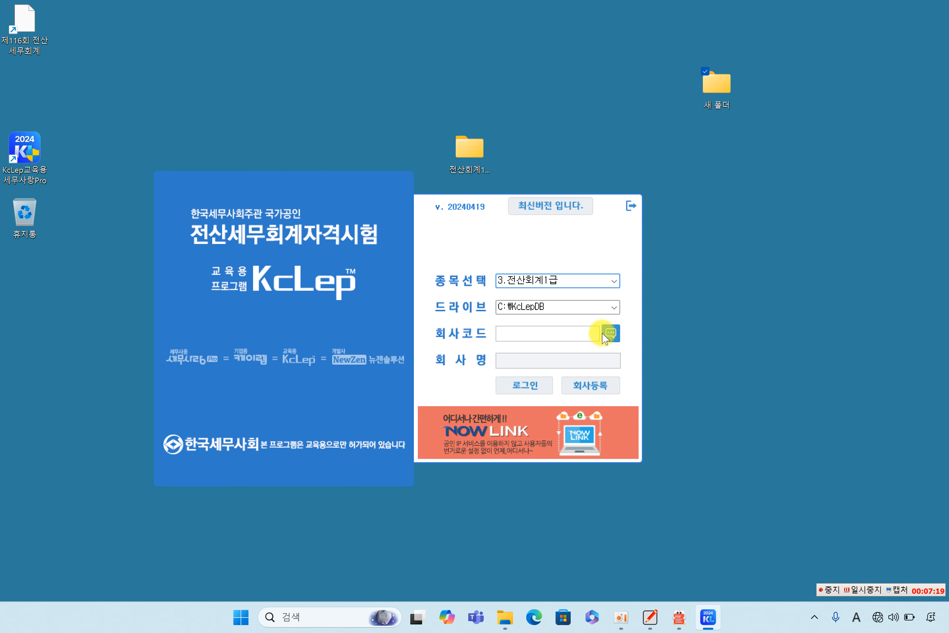
double_click(308, 262)
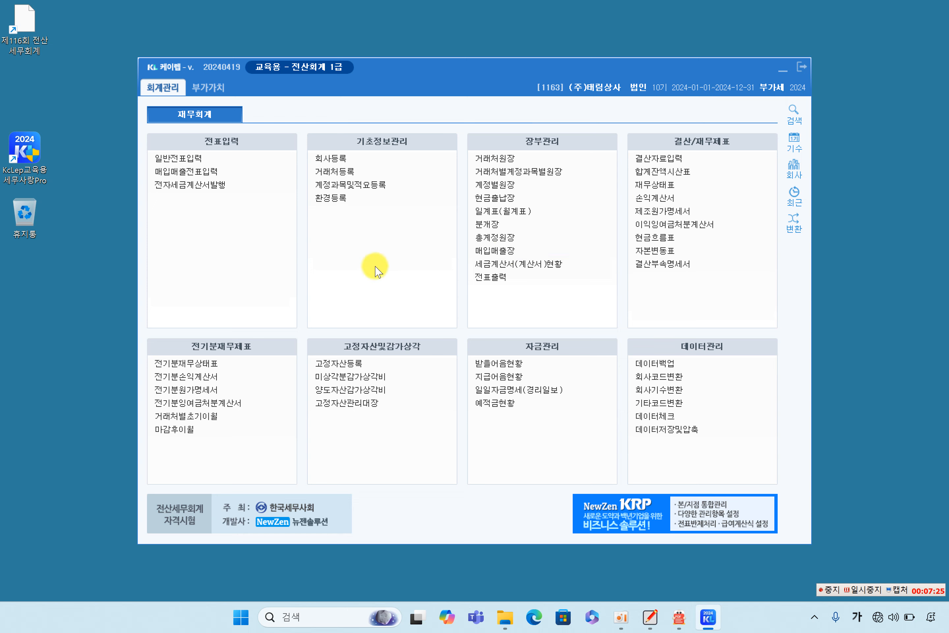
left_click(796, 228)
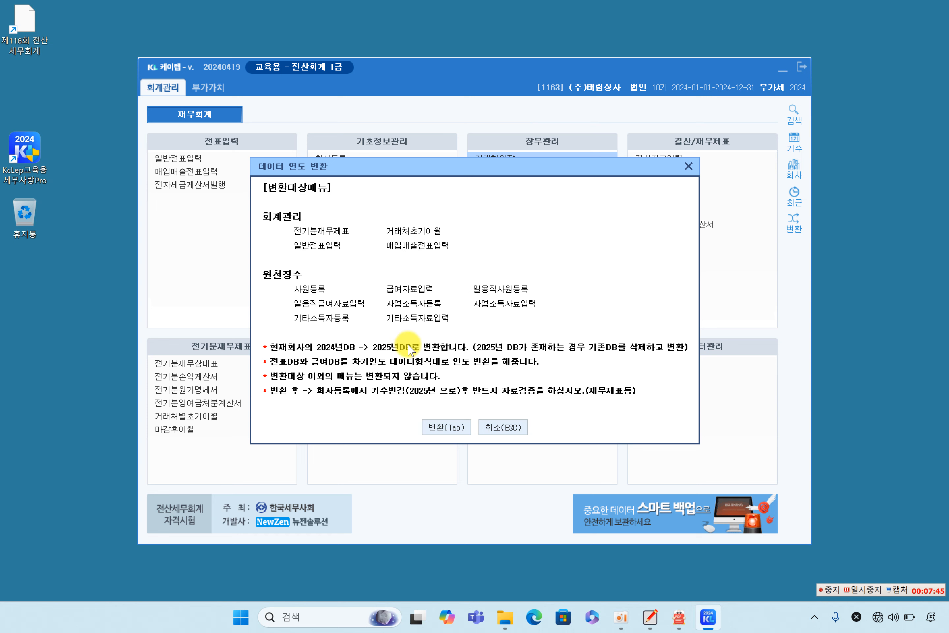
left_click(446, 428)
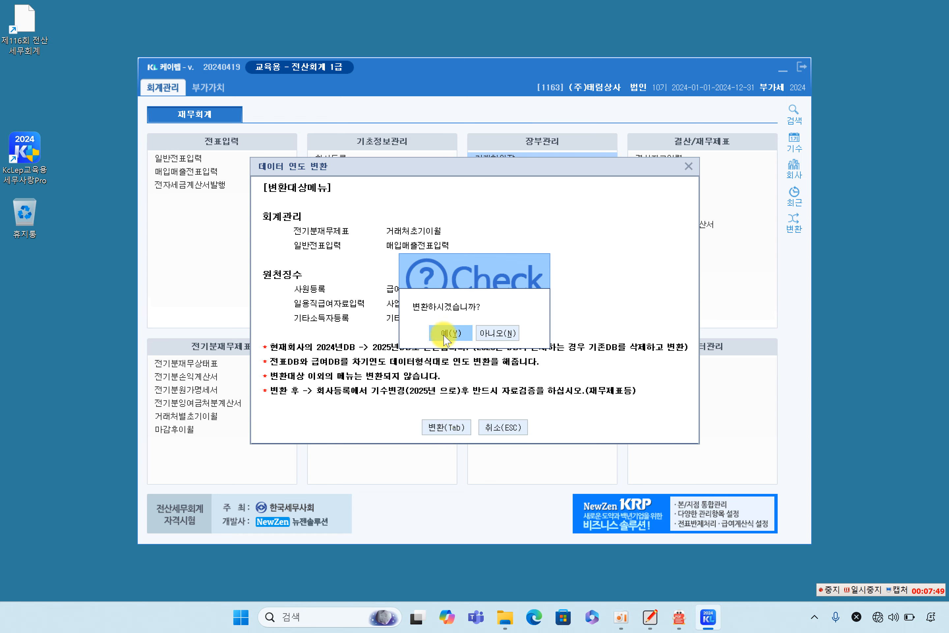
left_click(449, 337)
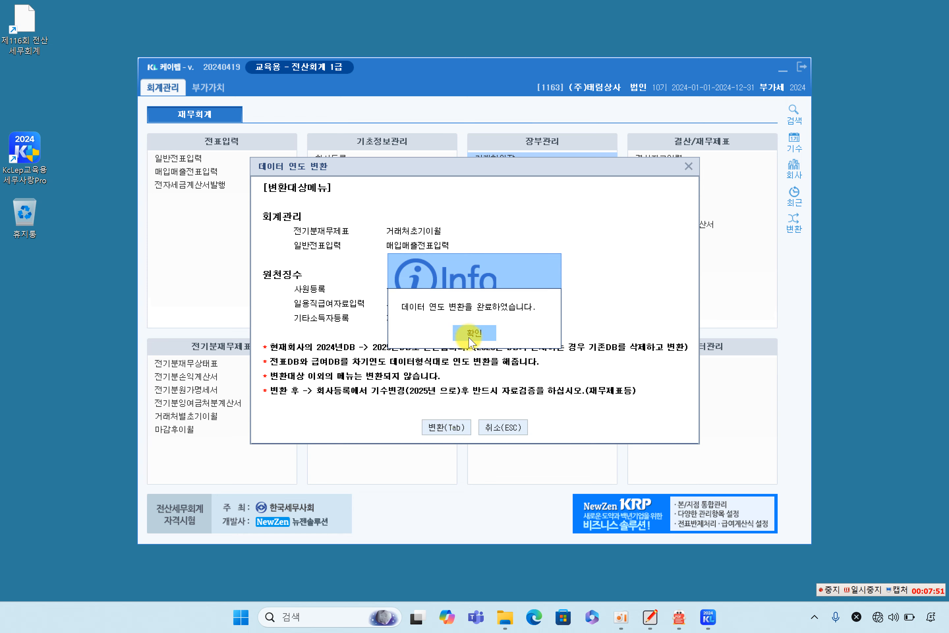
left_click(472, 338)
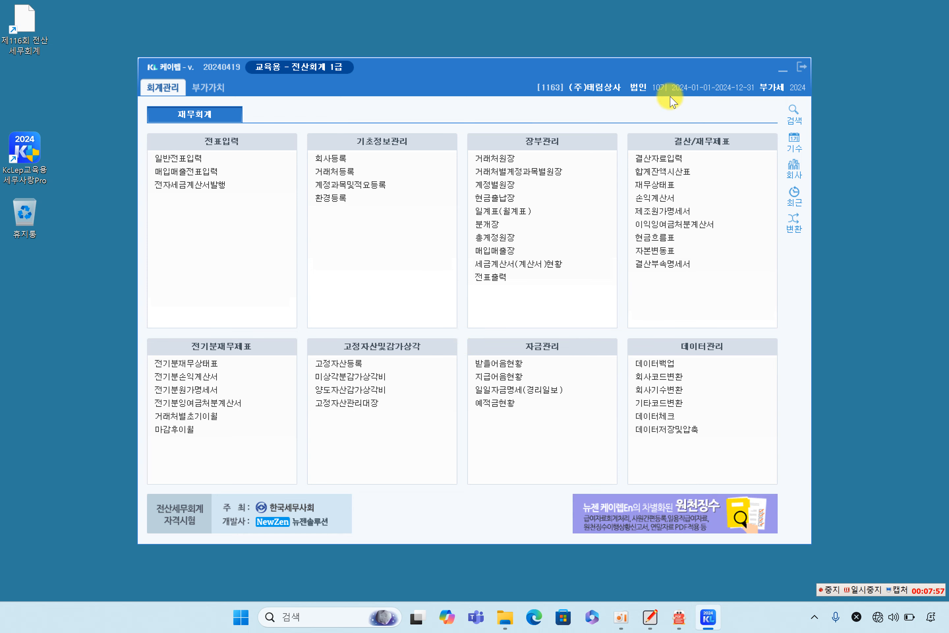
Step: Switch the company to 기수 11, with accounting period 2025-01-01 to 2025-12-31 and 부가세작업연도 2025
left_click(794, 141)
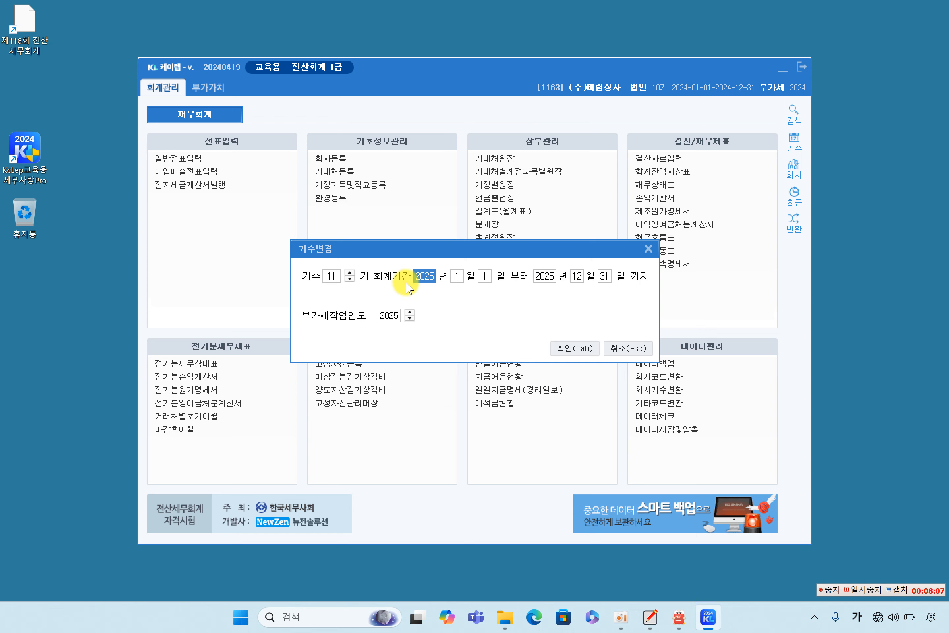
left_click(394, 319)
left_click(429, 276)
left_click(576, 352)
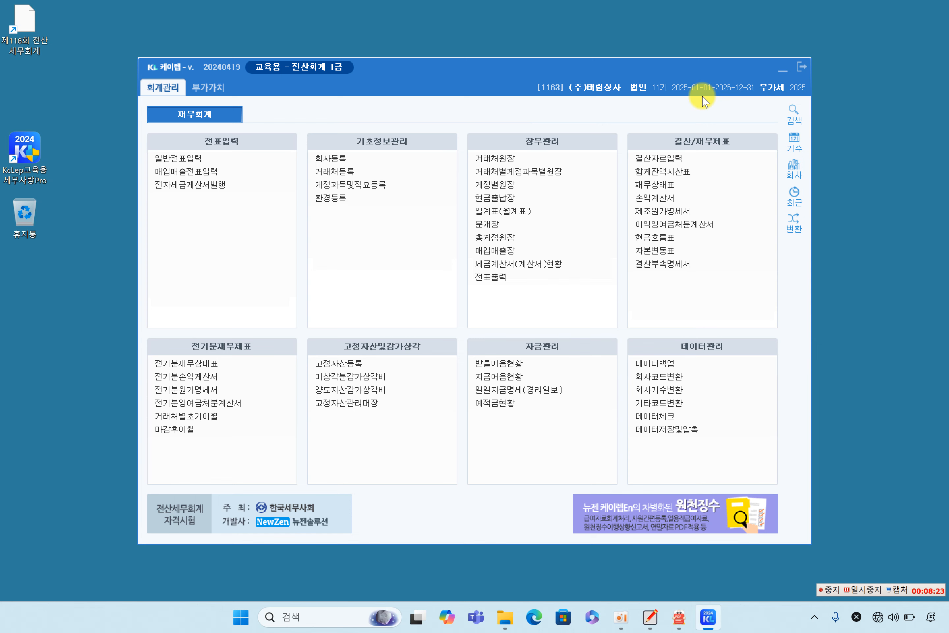
Step: Review the account rows of the December 2025 합계잔액시산표 and the 전기분재무상태표, closing each report
left_click(685, 175)
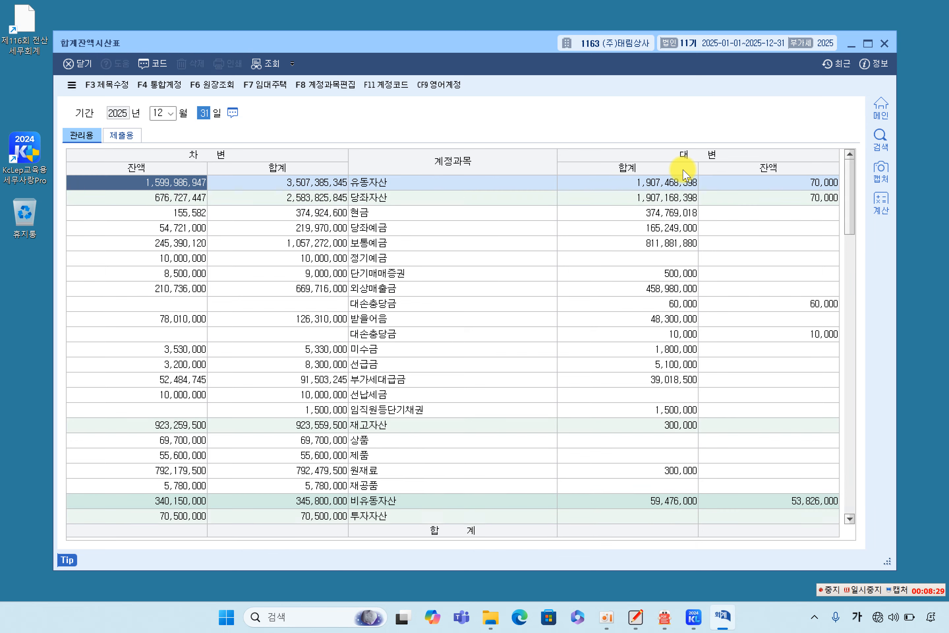
left_click(461, 276)
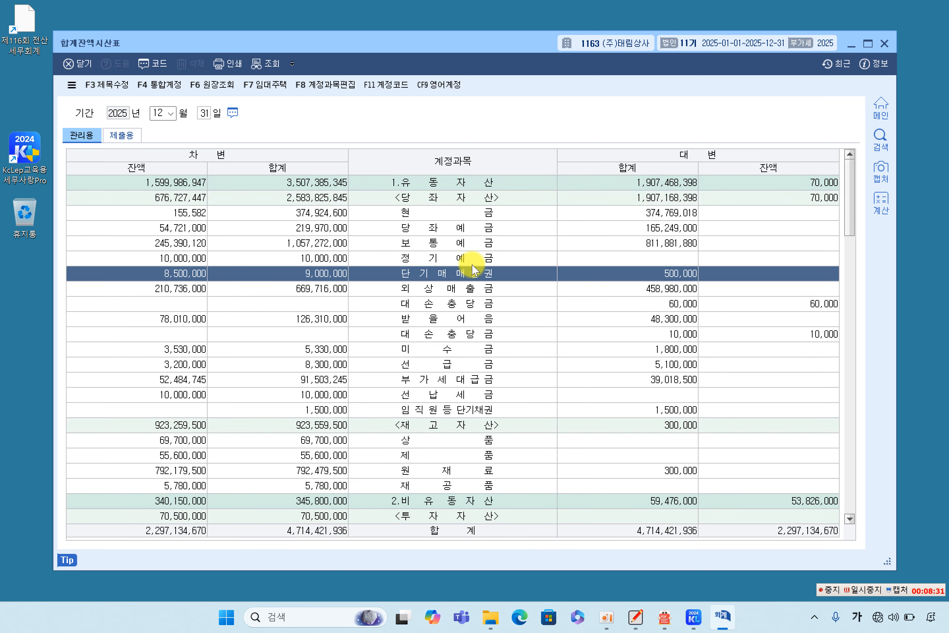
left_click(472, 243)
left_click(454, 214)
left_click(449, 245)
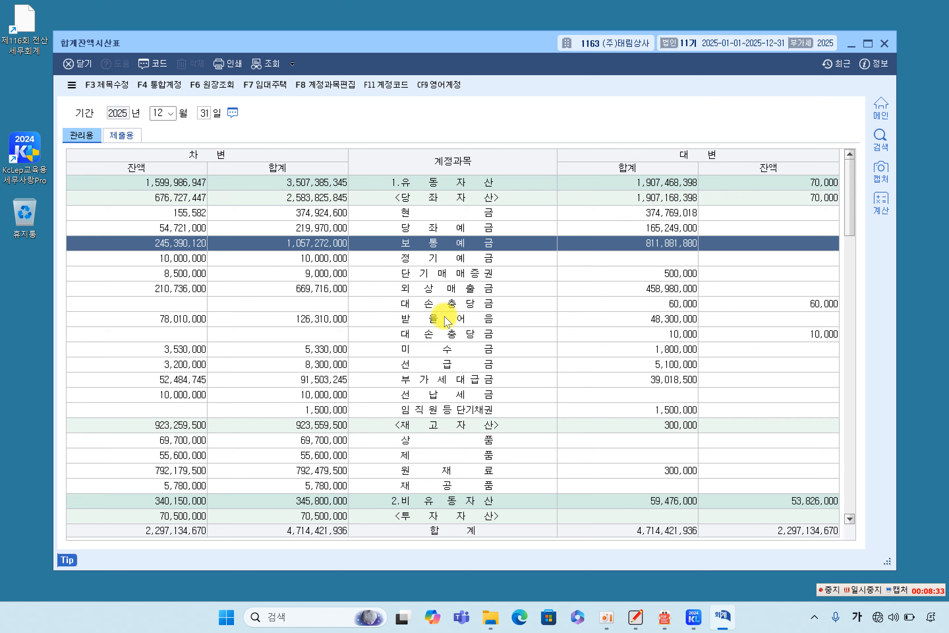
left_click(448, 321)
left_click(443, 260)
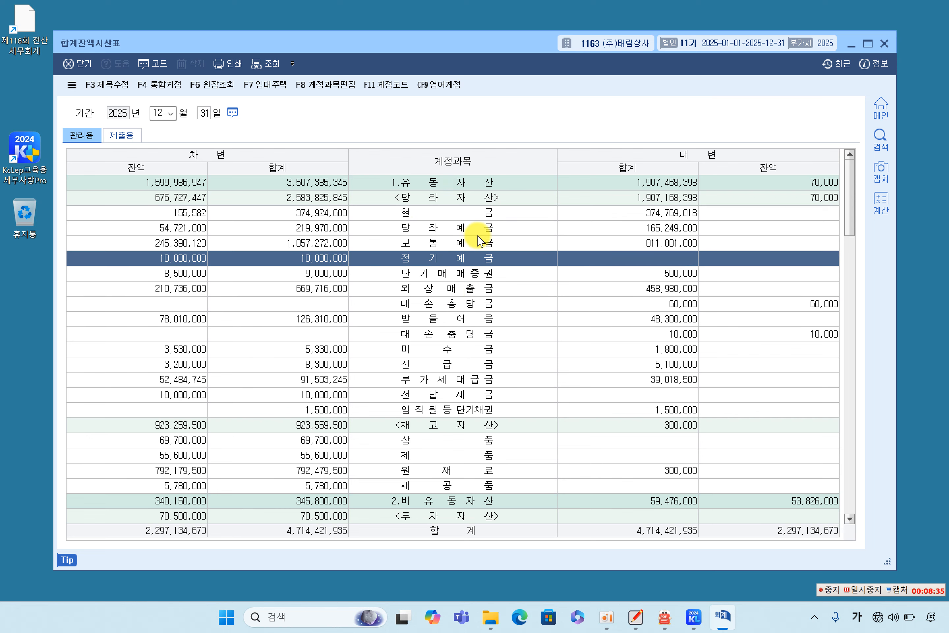
left_click(883, 46)
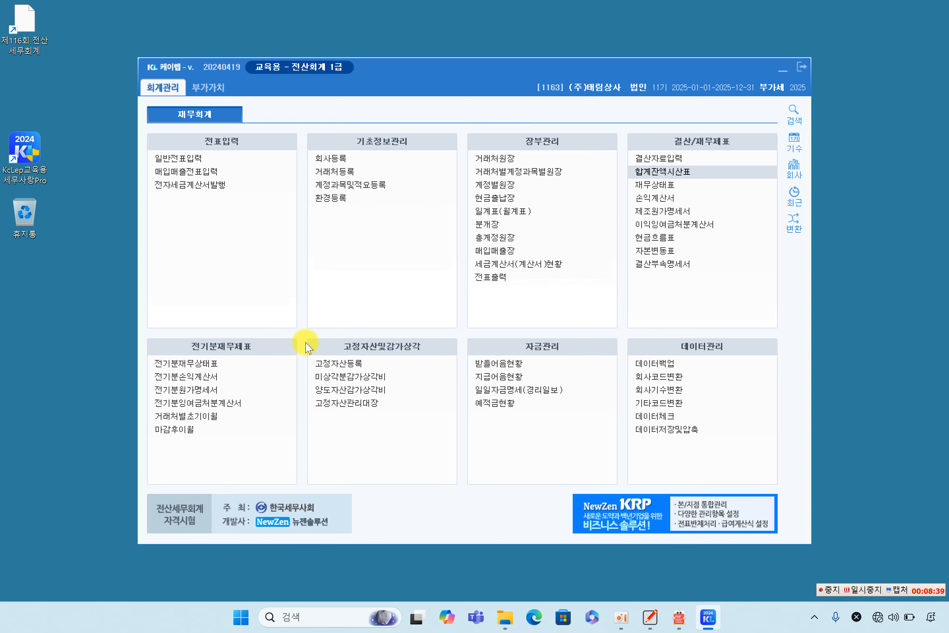
left_click(184, 363)
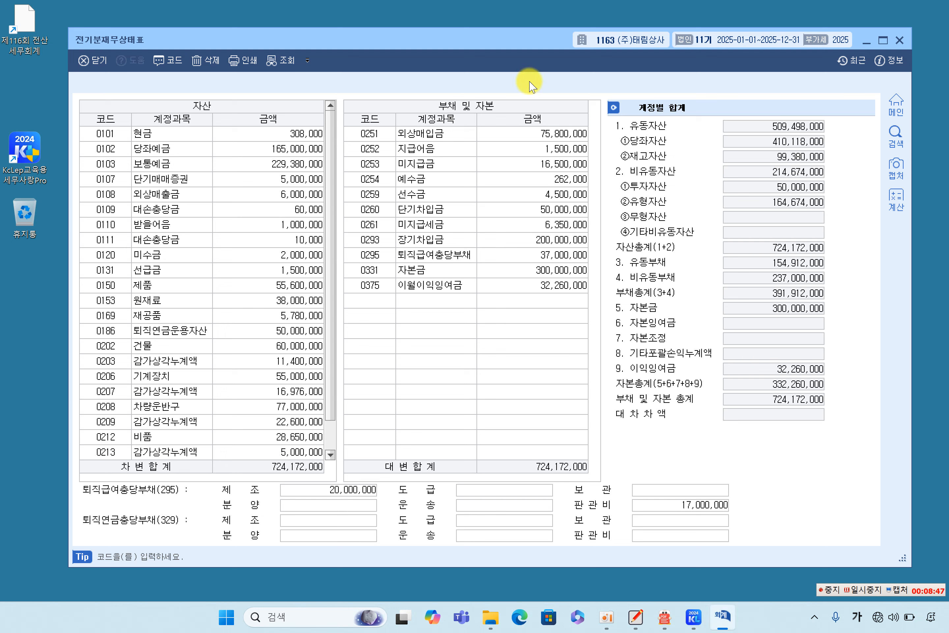
left_click(900, 41)
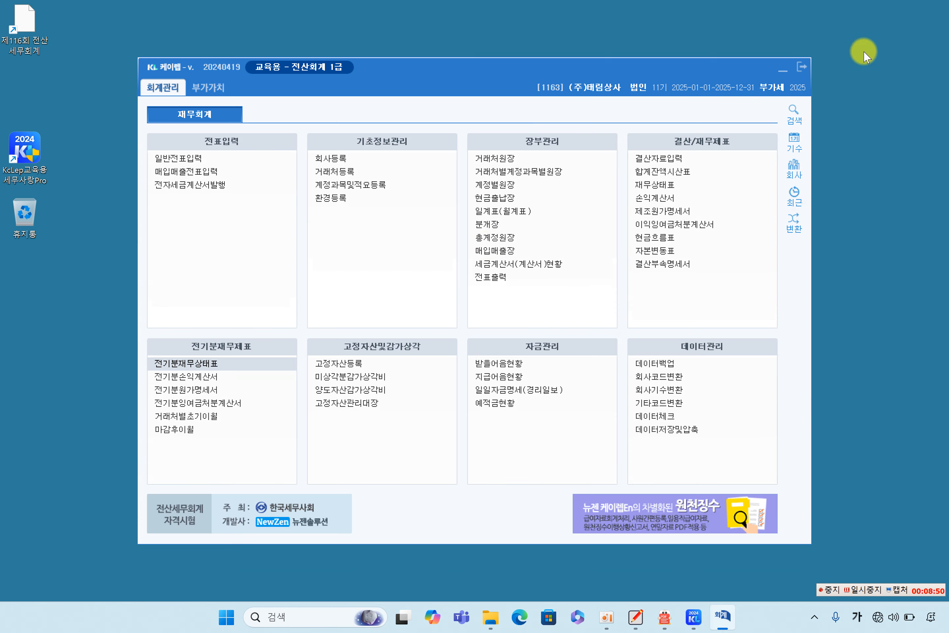
Step: Open 전기분손익계산서 and load its data with the prior period set to 2024-01-01 through 2024-12-31
left_click(179, 377)
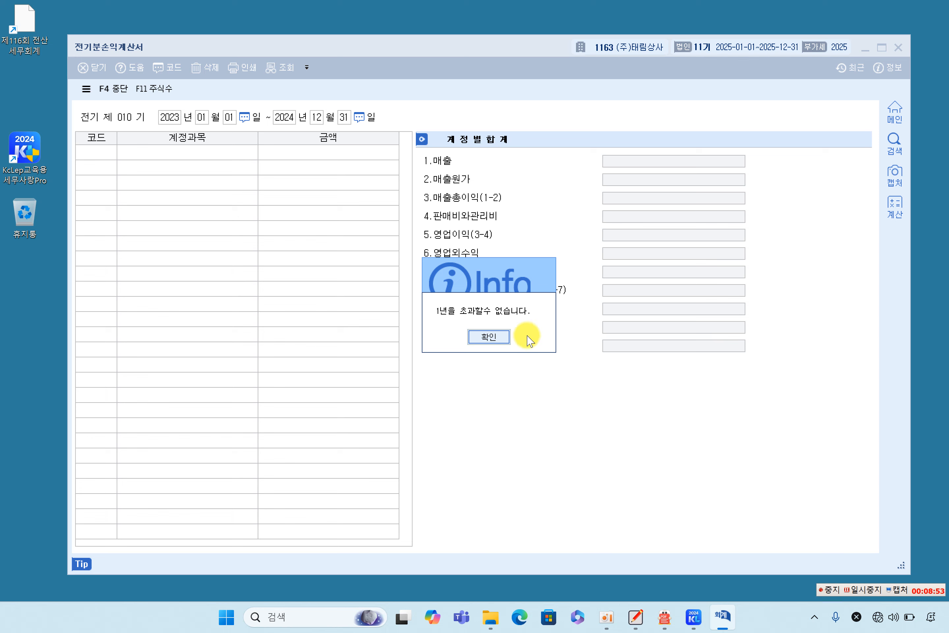
left_click(489, 336)
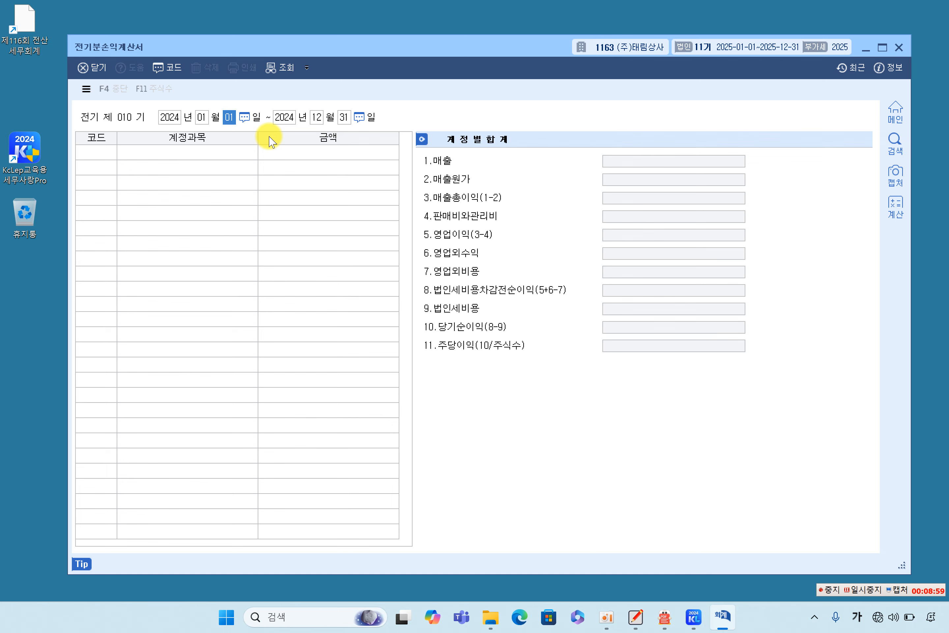
key("Return")
key("Return")
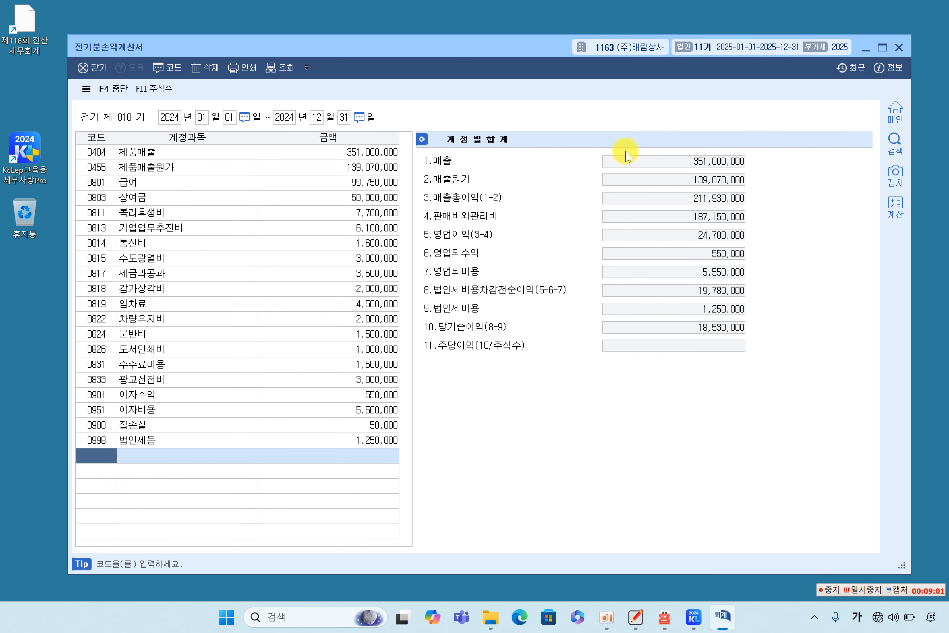
Step: Close the 전기분손익계산서 report and exit the KcLep program
left_click(899, 48)
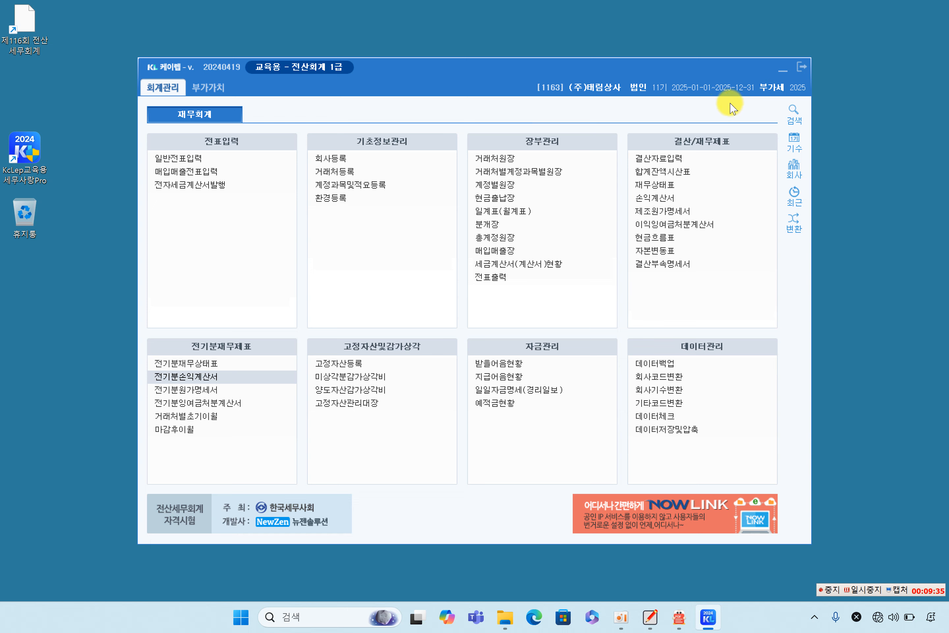
left_click(801, 70)
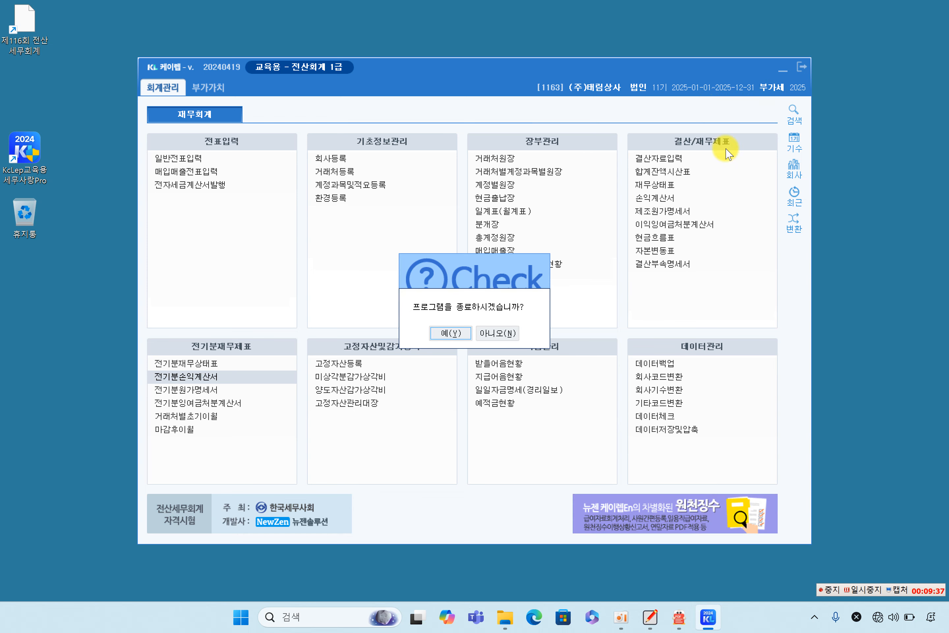
left_click(449, 335)
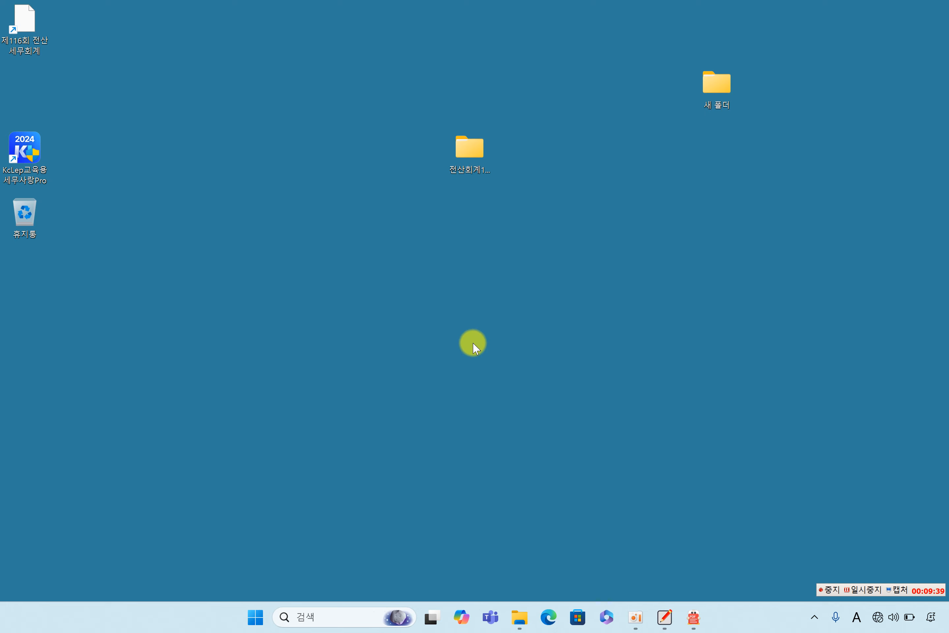
Step: In File Explorer, browse to C:\KcLepDB\KcLep and select the company folder 1163
mouse_move(535, 616)
key("super+e")
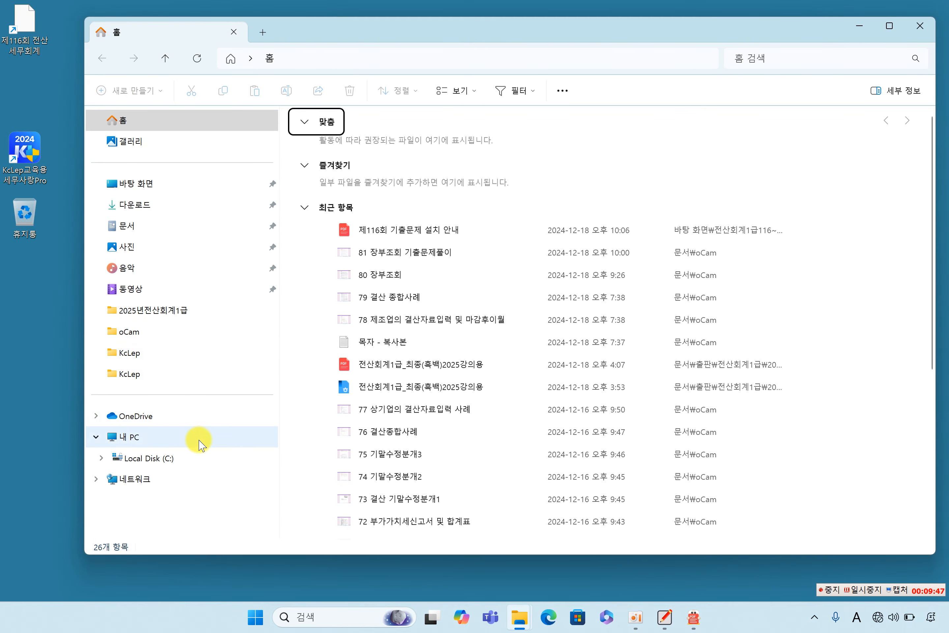
left_click(176, 461)
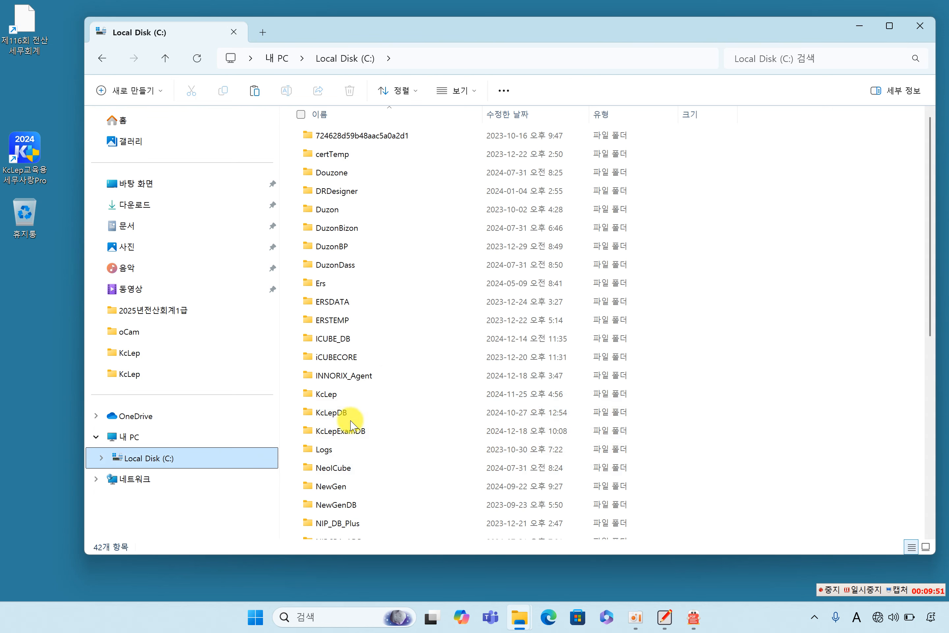
left_click(348, 421)
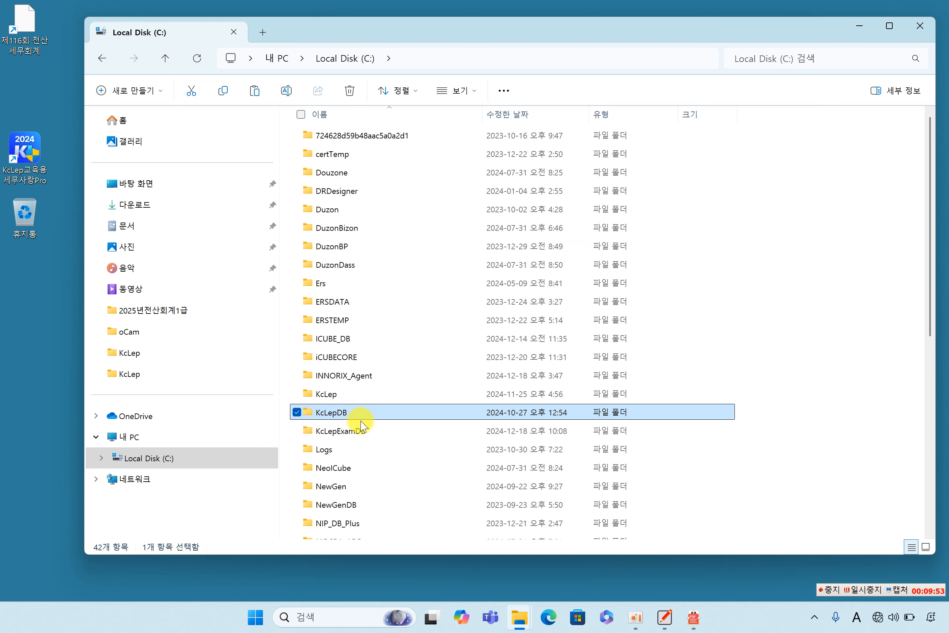
double_click(359, 422)
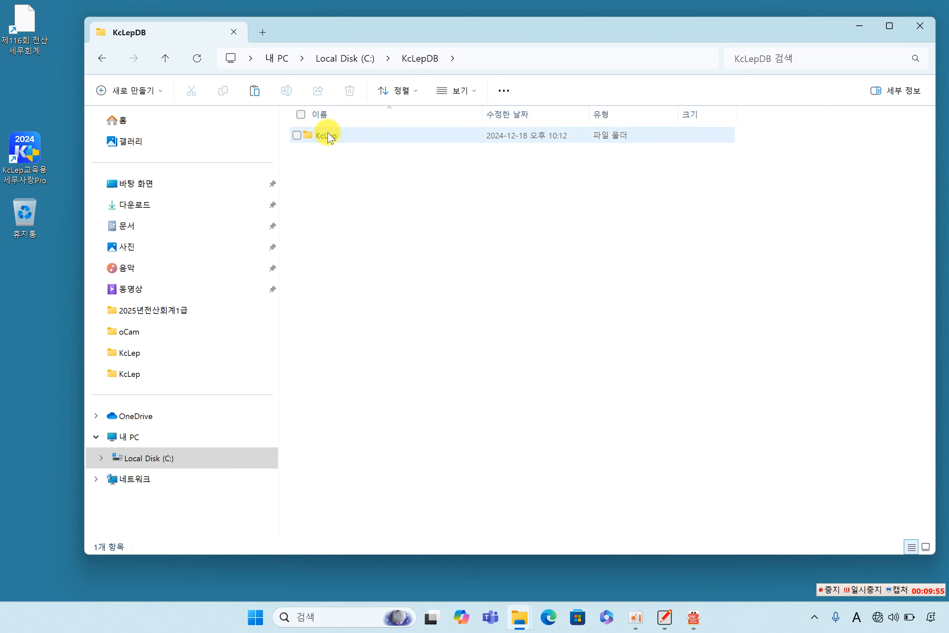
left_click(338, 138)
double_click(340, 138)
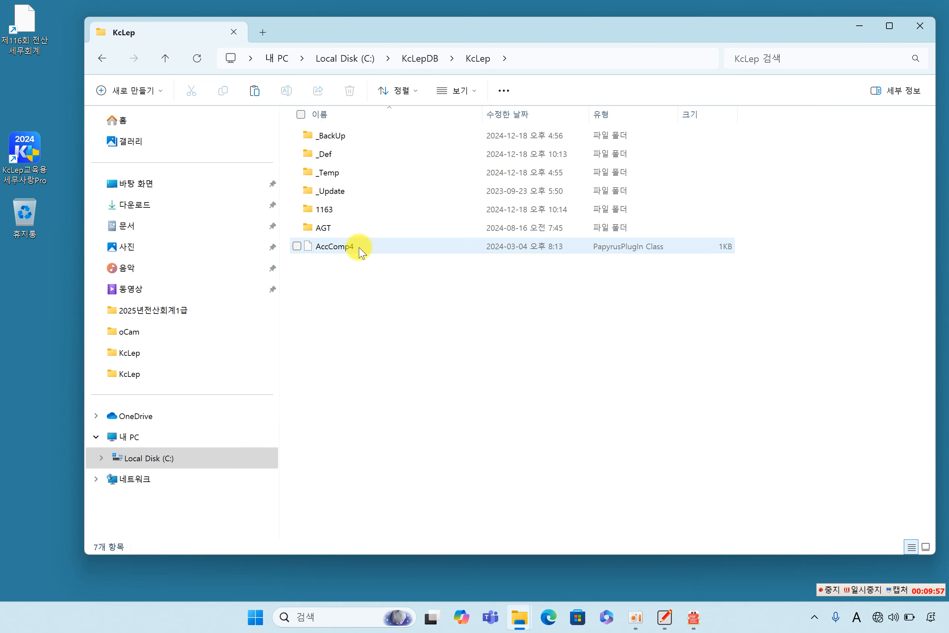
left_click(326, 210)
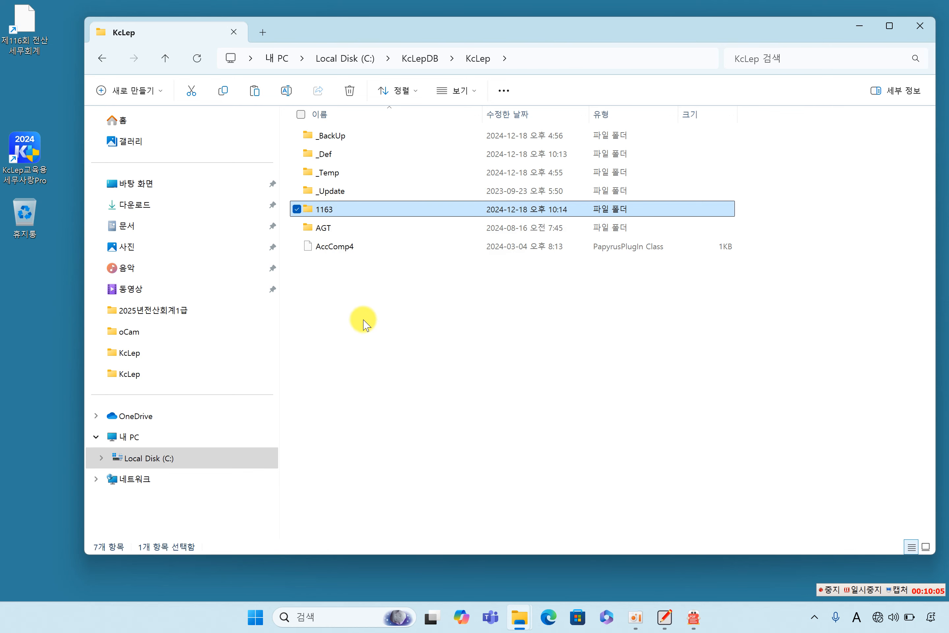
Step: Uncover the desktop and create a new folder there named 2025
left_click_drag(576, 30, 515, 168)
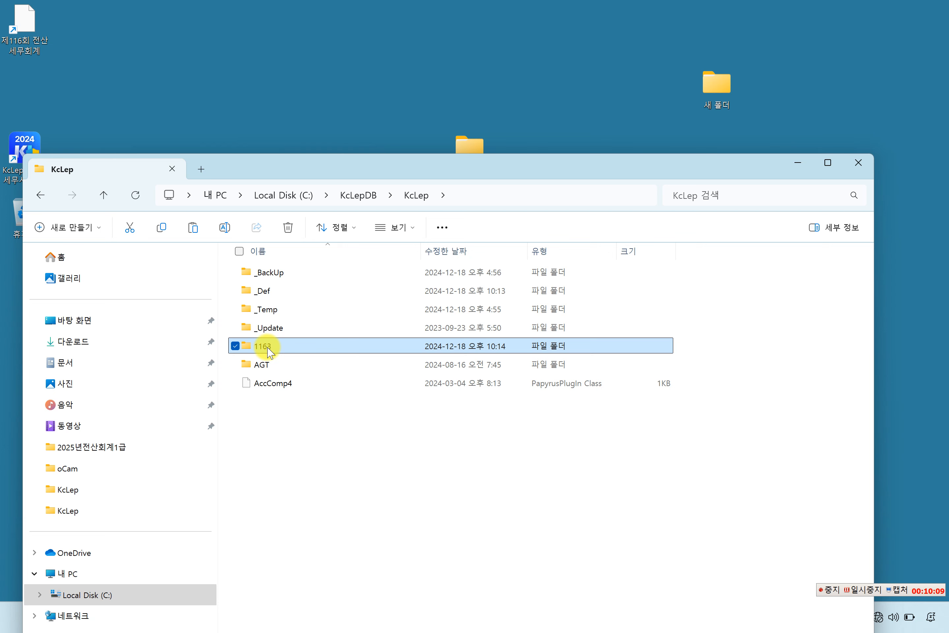
mouse_move(268, 352)
left_click(513, 53)
right_click(512, 48)
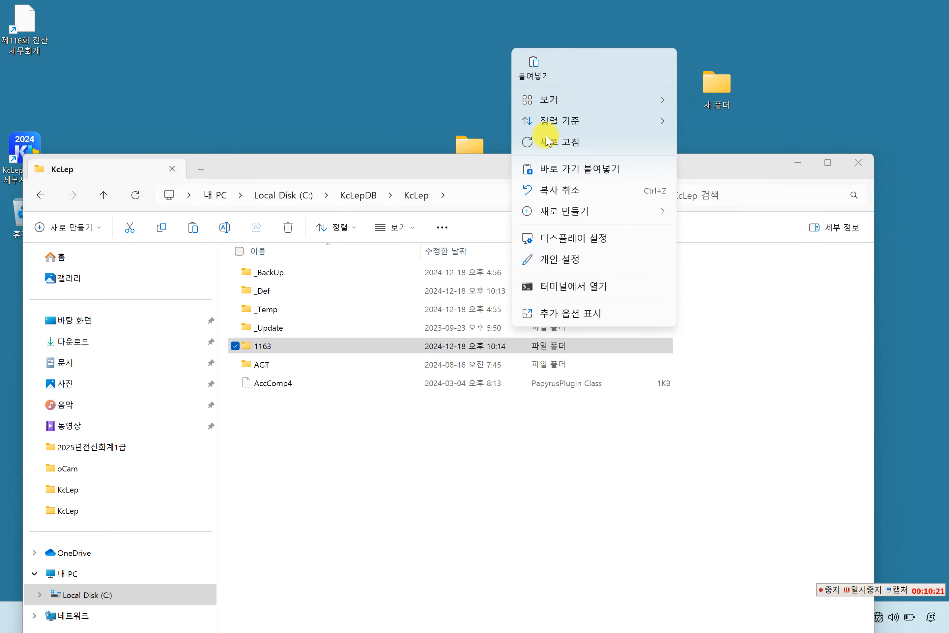
mouse_move(610, 215)
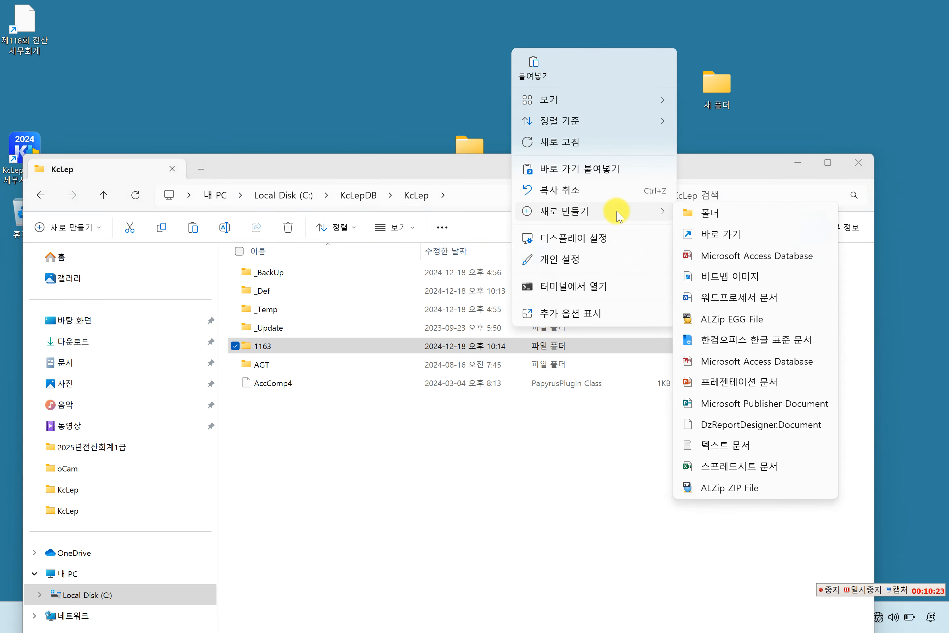
left_click(711, 212)
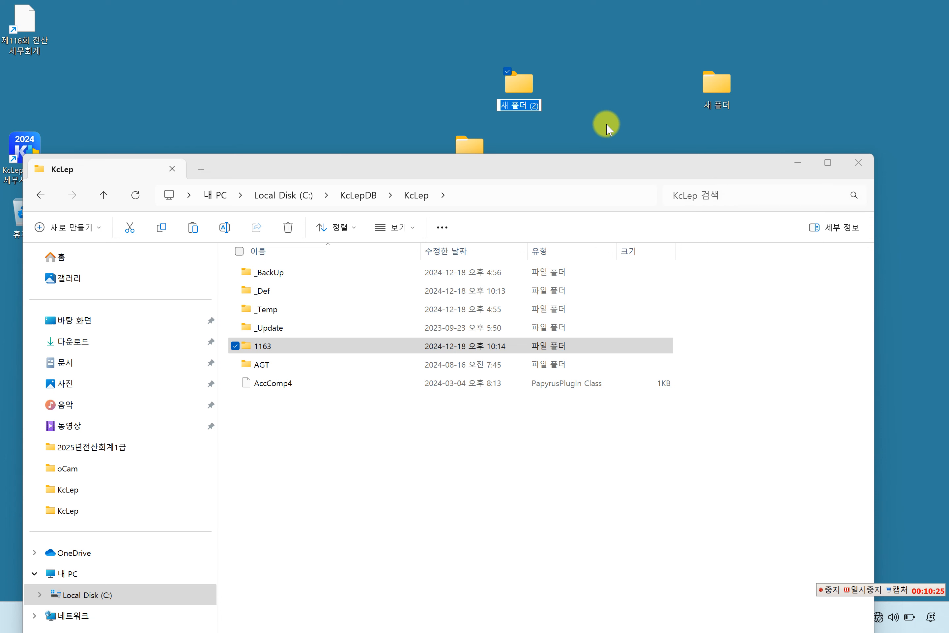
type("2025")
key("Return")
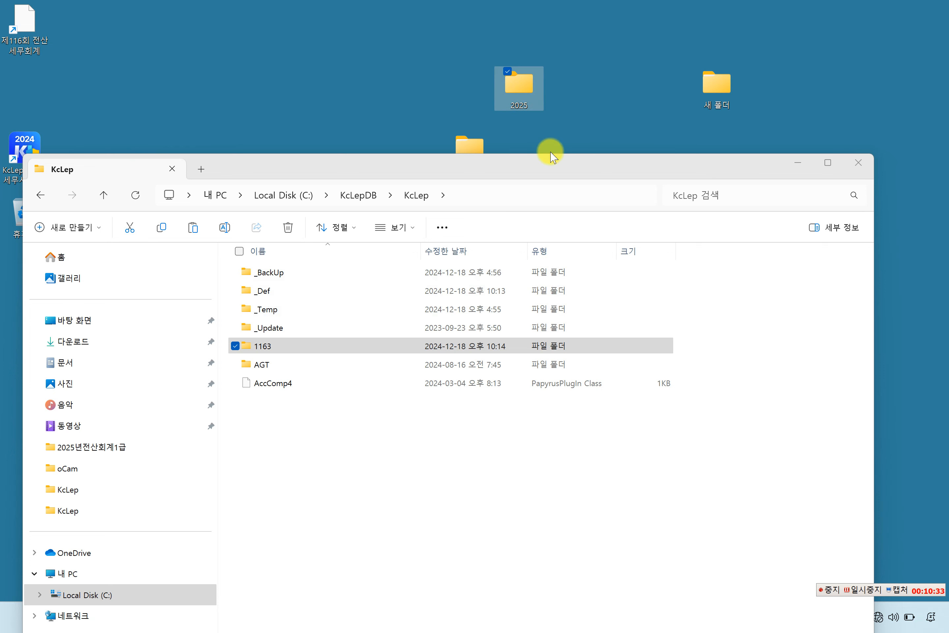
Step: Copy the 1163 folder from C:\KcLepDB\KcLep into the desktop's 2025 folder
key("Return")
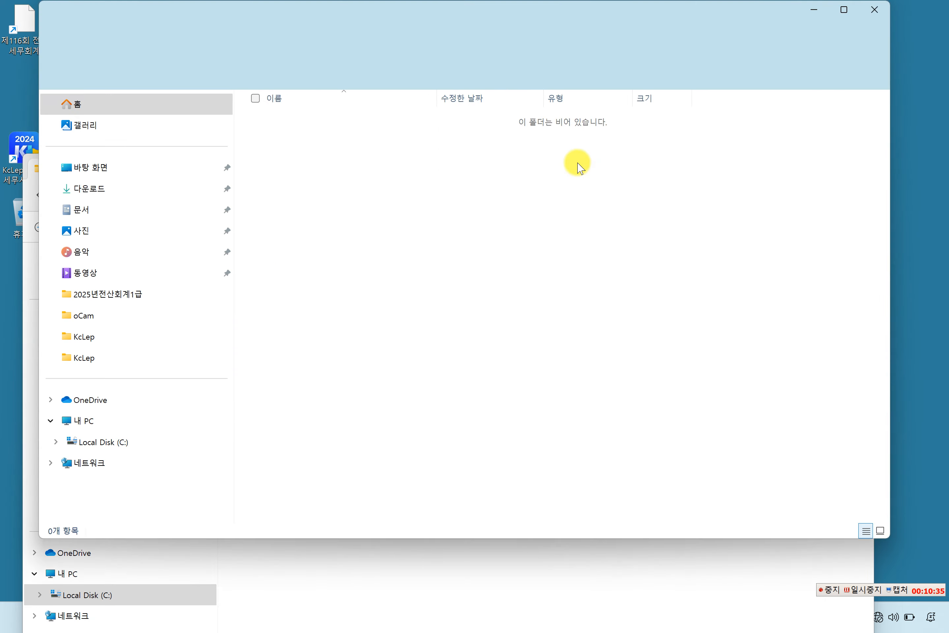
left_click_drag(630, 14, 829, 97)
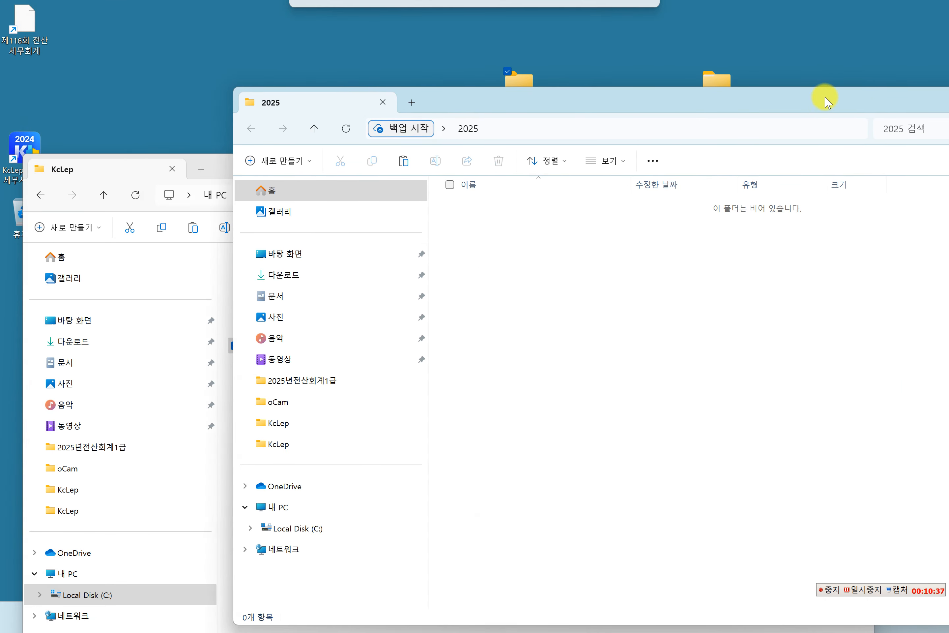
left_click(129, 171)
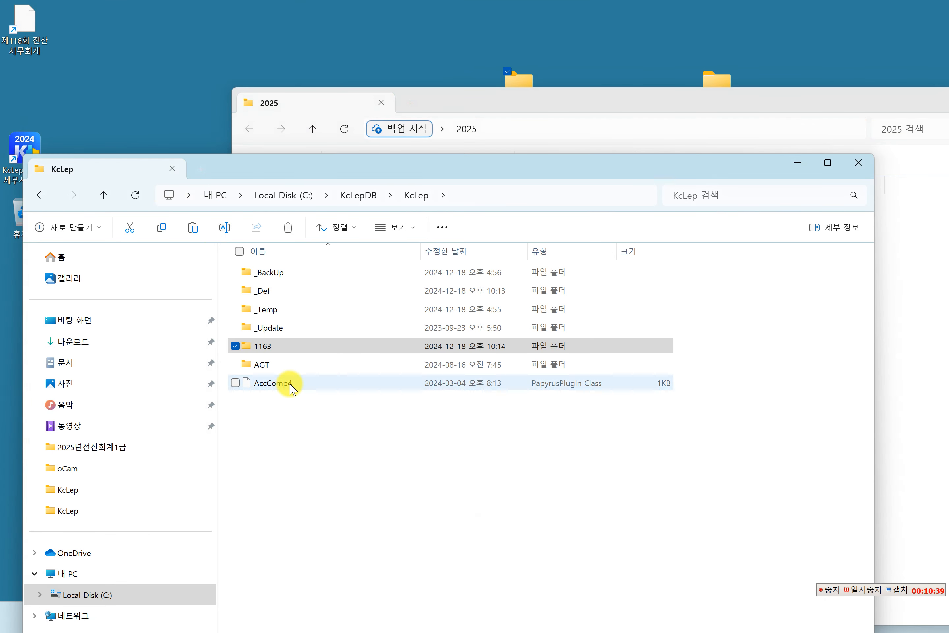
left_click(277, 348)
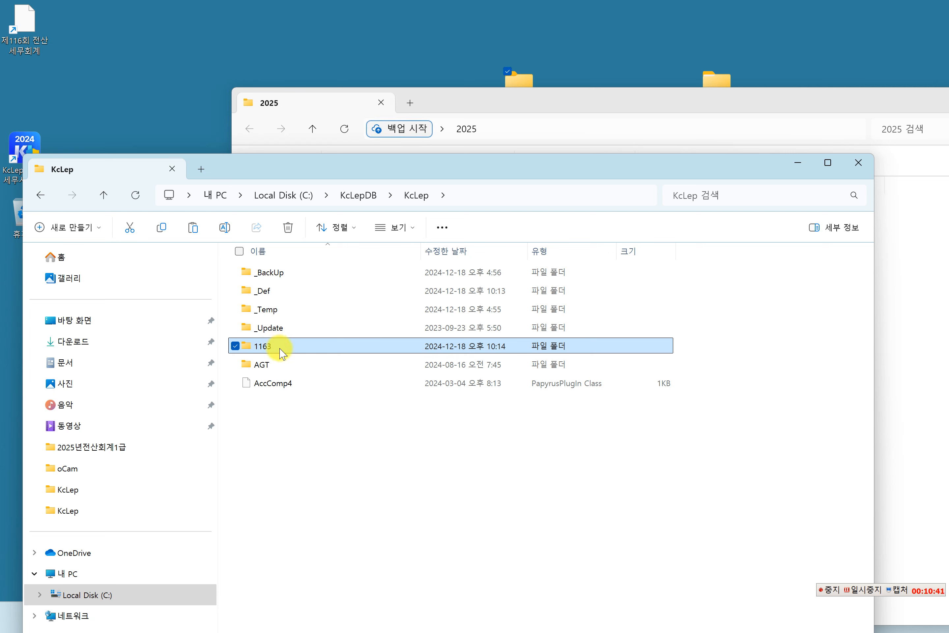
right_click(279, 350)
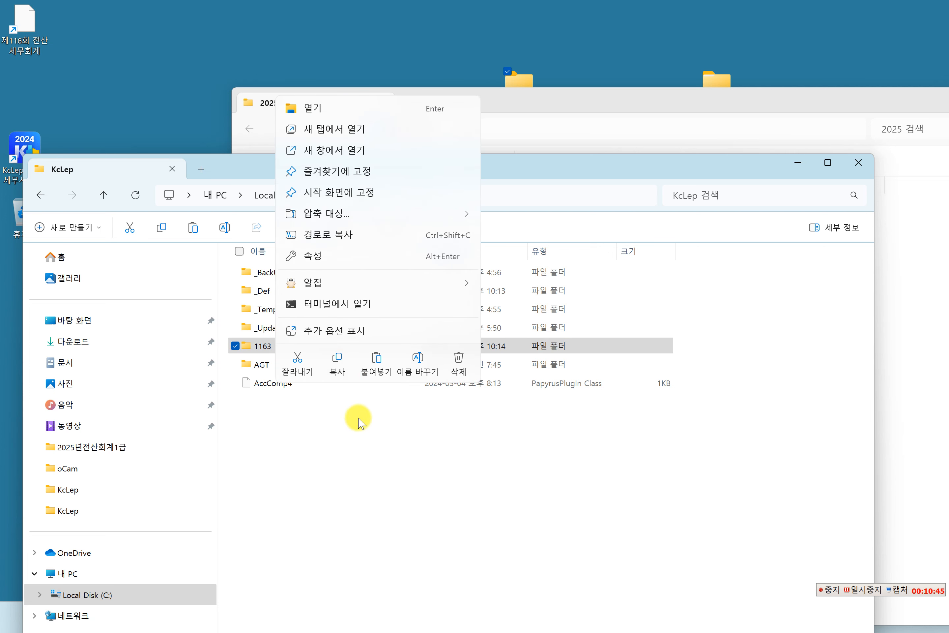
left_click(338, 360)
left_click(913, 345)
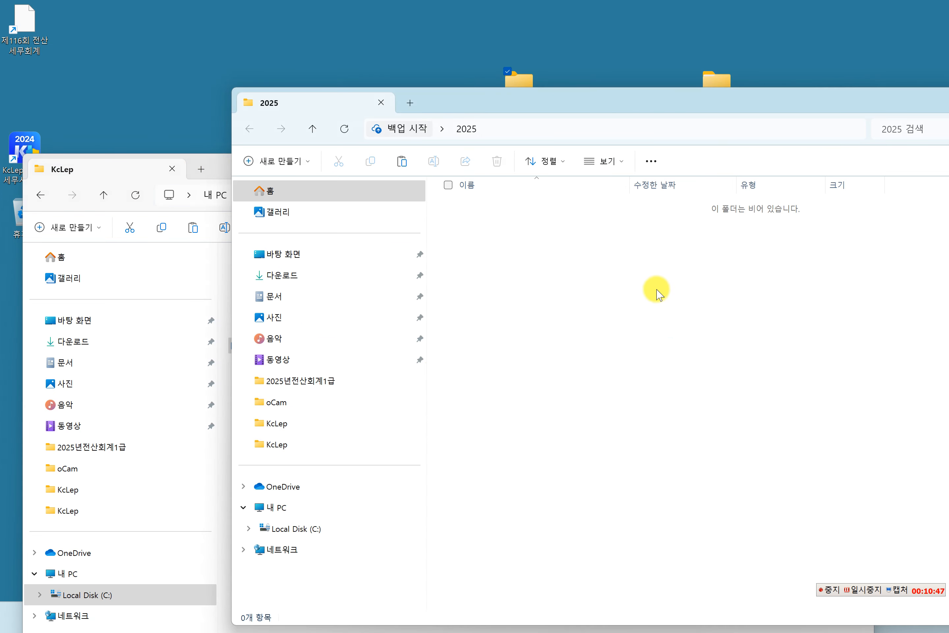
right_click(625, 265)
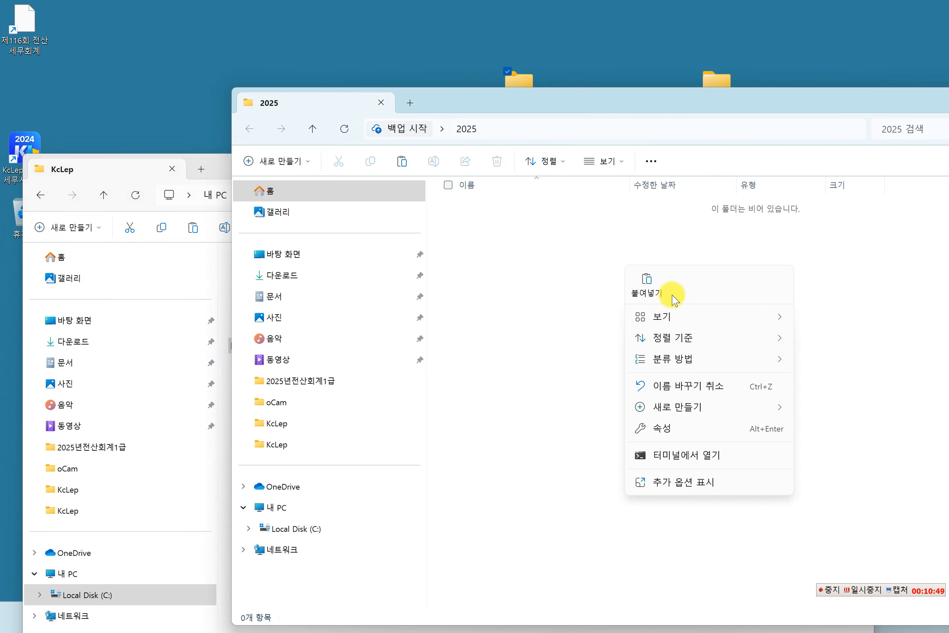
left_click(648, 286)
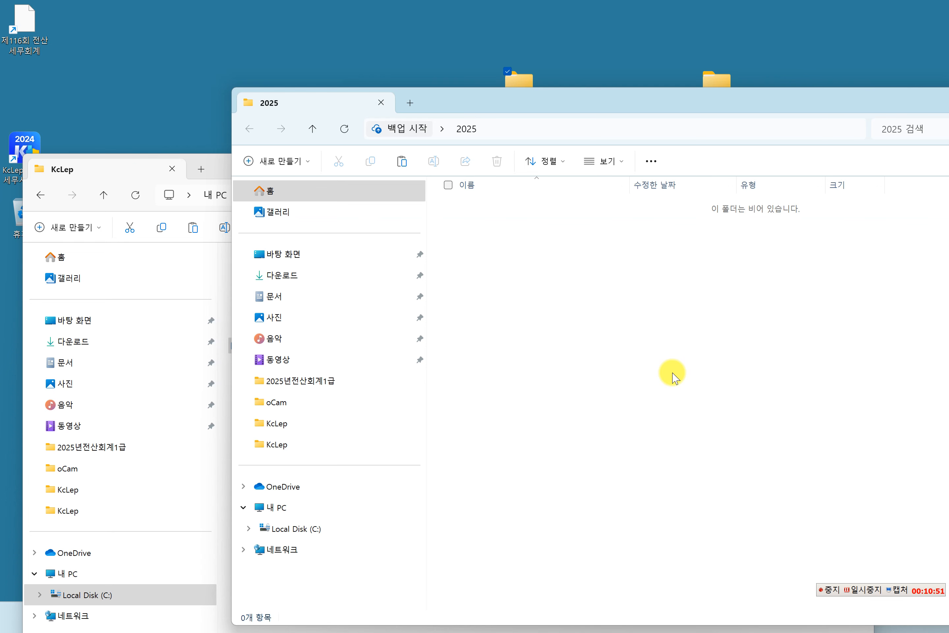
Step: Close the KcLep and 2025 folder windows, checking the contents of the 2025 folder
left_click(615, 349)
left_click(99, 167)
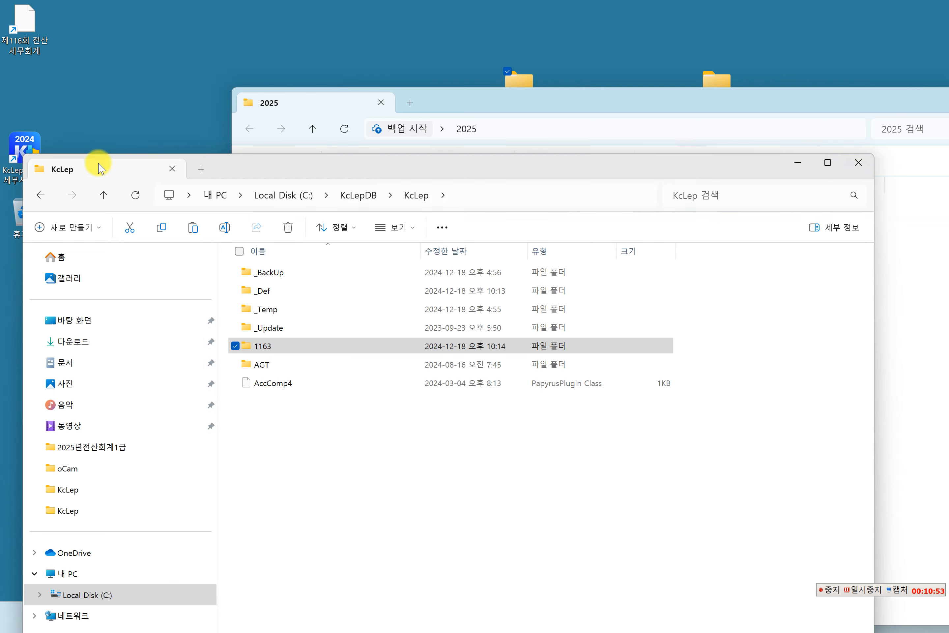
left_click(384, 414)
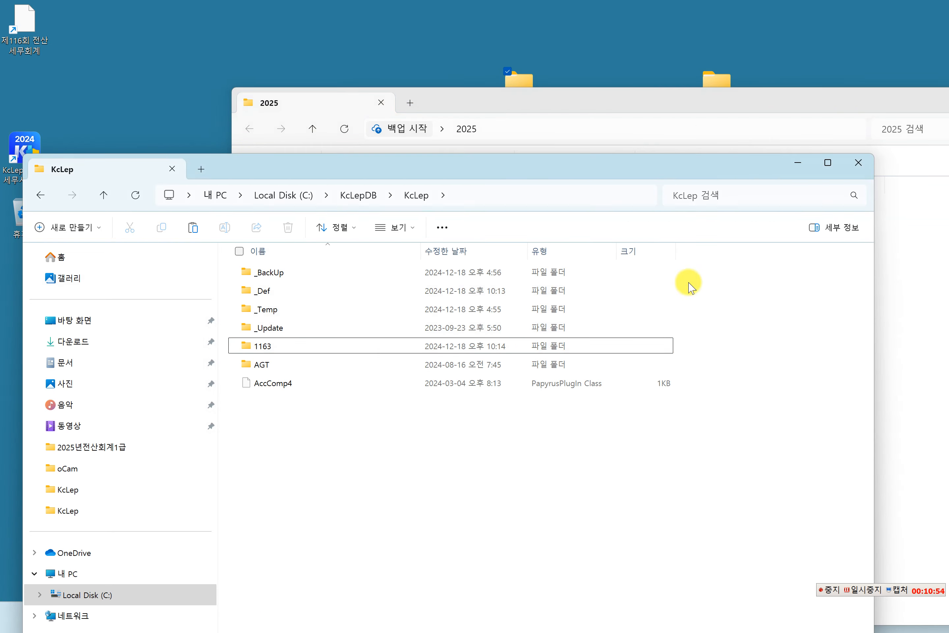
left_click(857, 171)
left_click_drag(780, 113, 500, 154)
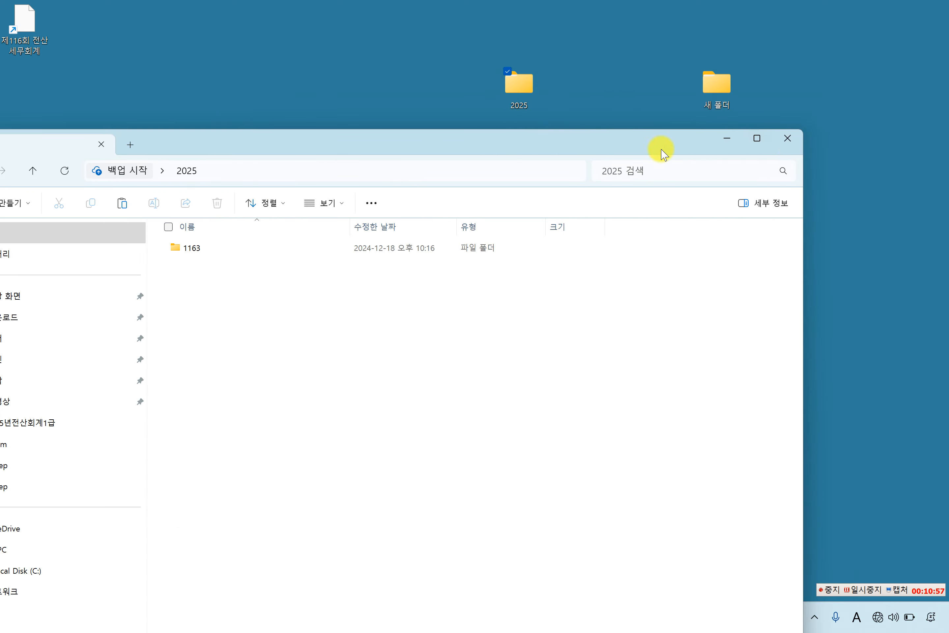
left_click(787, 139)
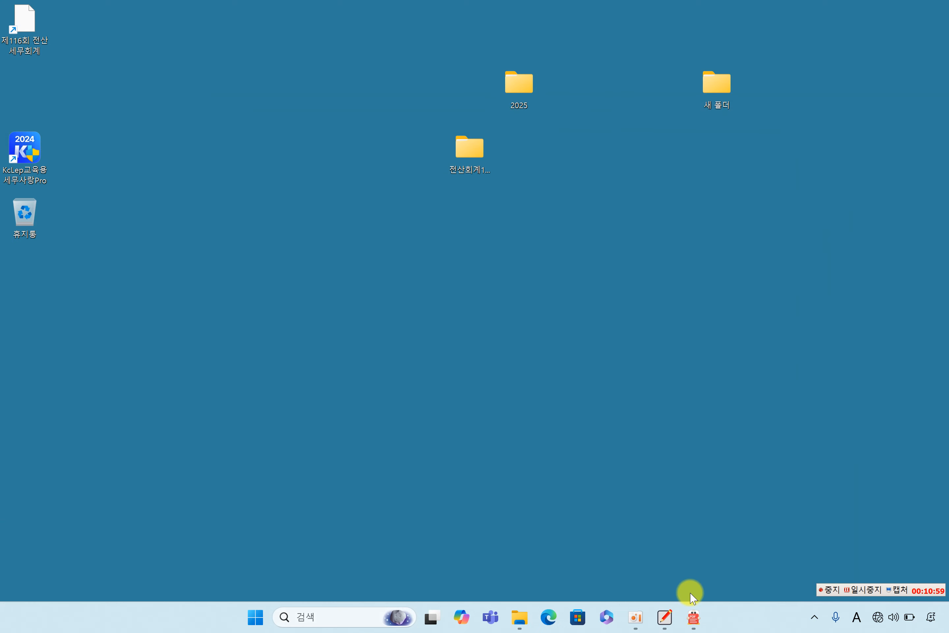
Step: Switch to KcLep, log in to company 1163 (주)태림상사, and open 일반전표입력 for 2025-10-10
double_click(41, 150)
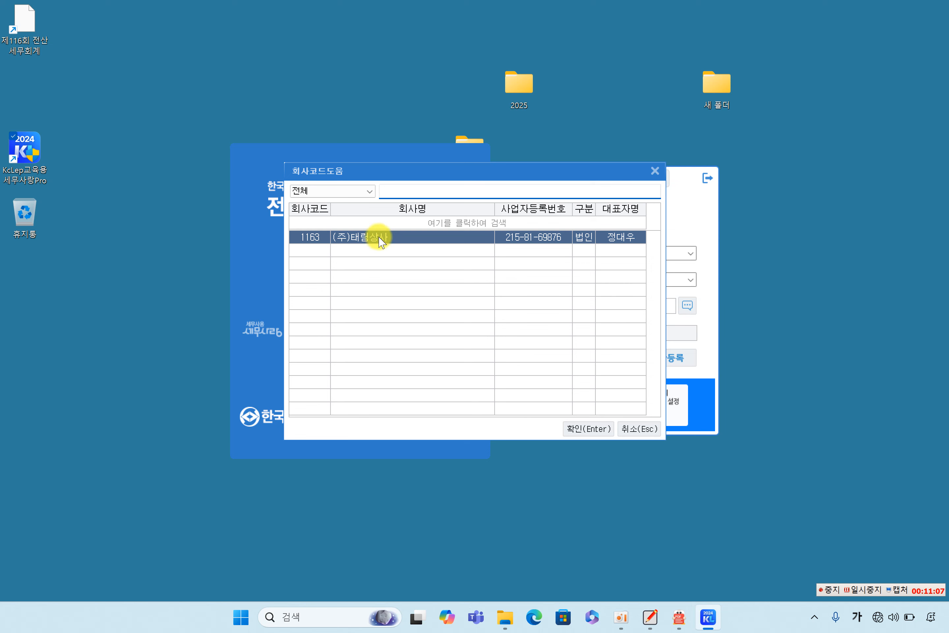
double_click(380, 238)
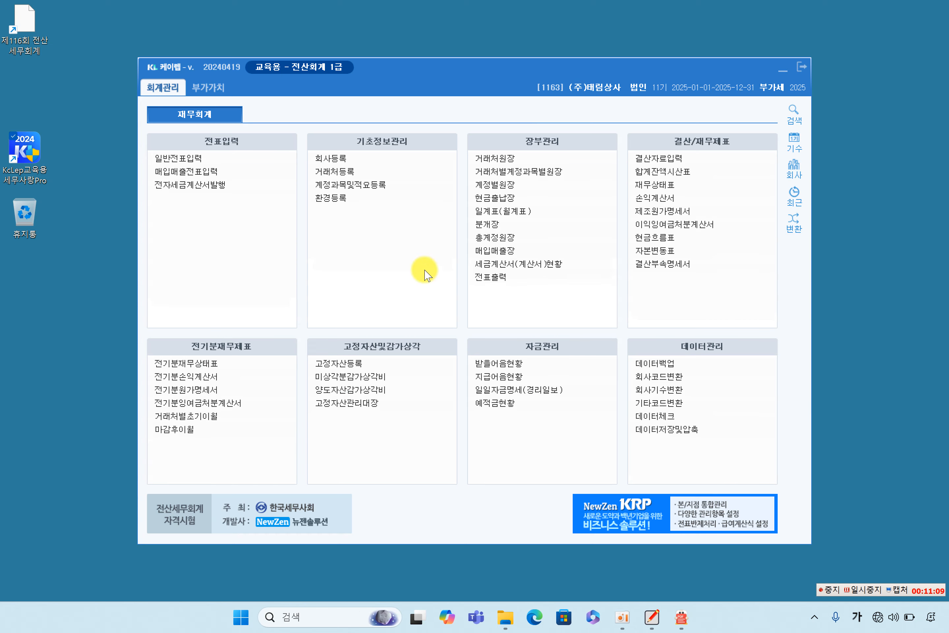
left_click(205, 162)
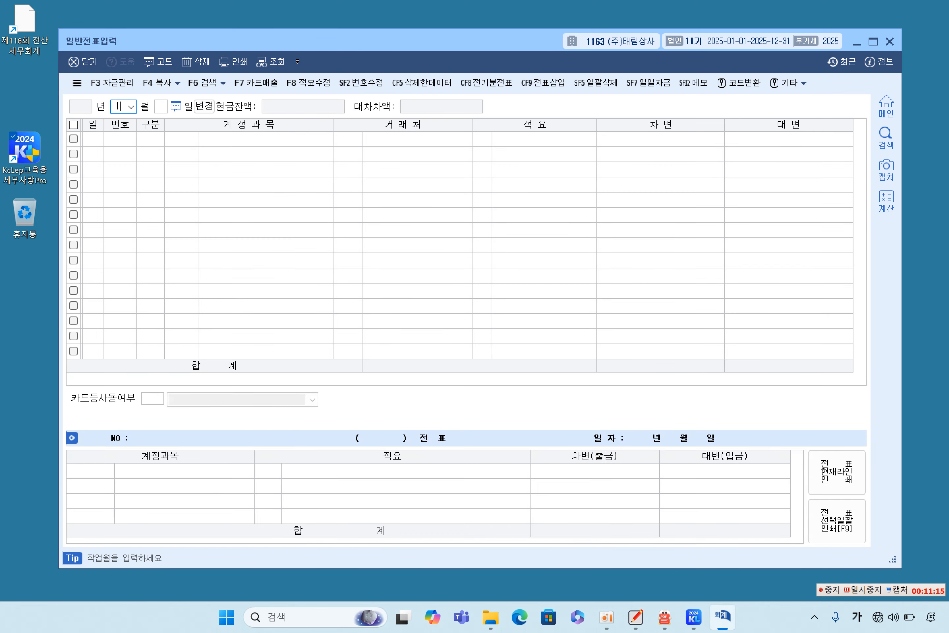
type("0")
key("Return")
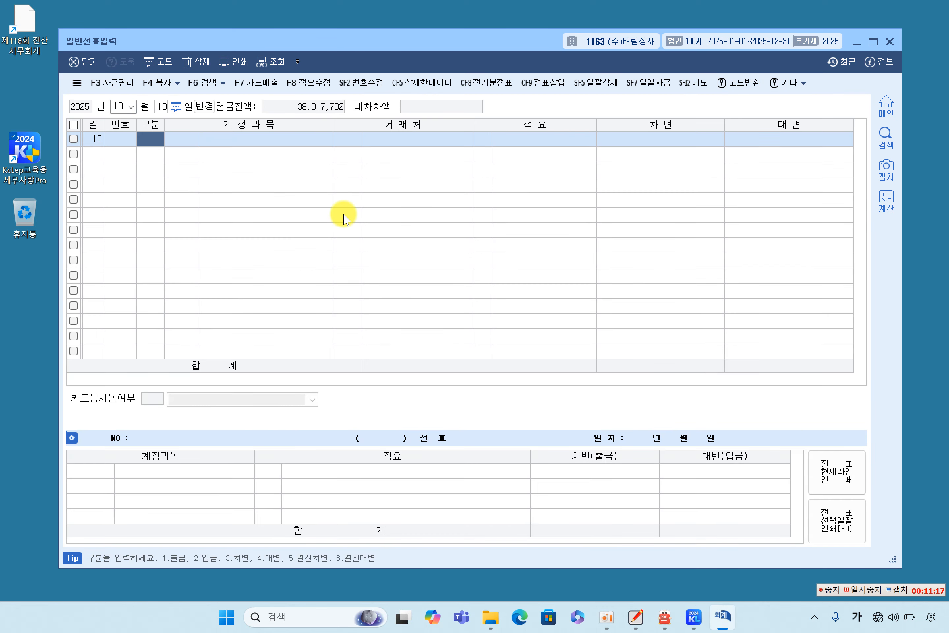
Step: Enter a 출금 voucher for account 0811 복리후생비 with a debit of 1,000, then close 일반전표입력
type("1")
key("Return")
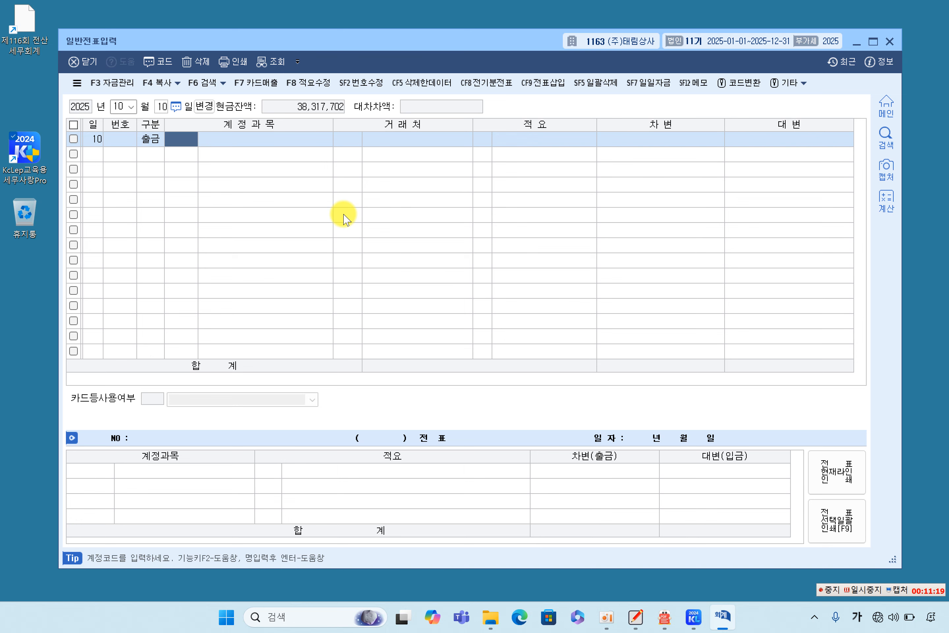
type("811")
key("Return")
key("Return")
key("Return")
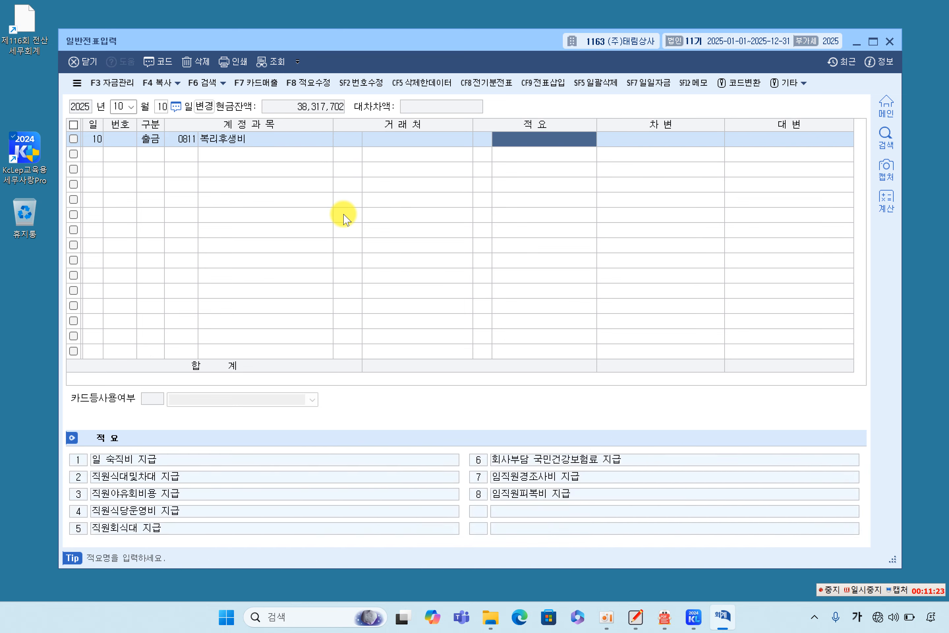
key("Return")
type("1,")
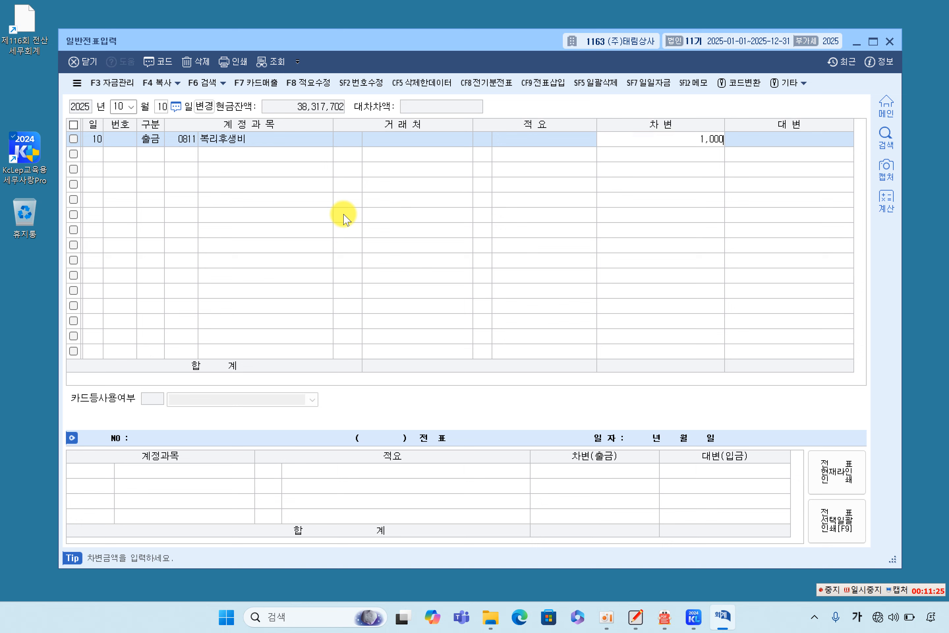
type("000")
key("Return")
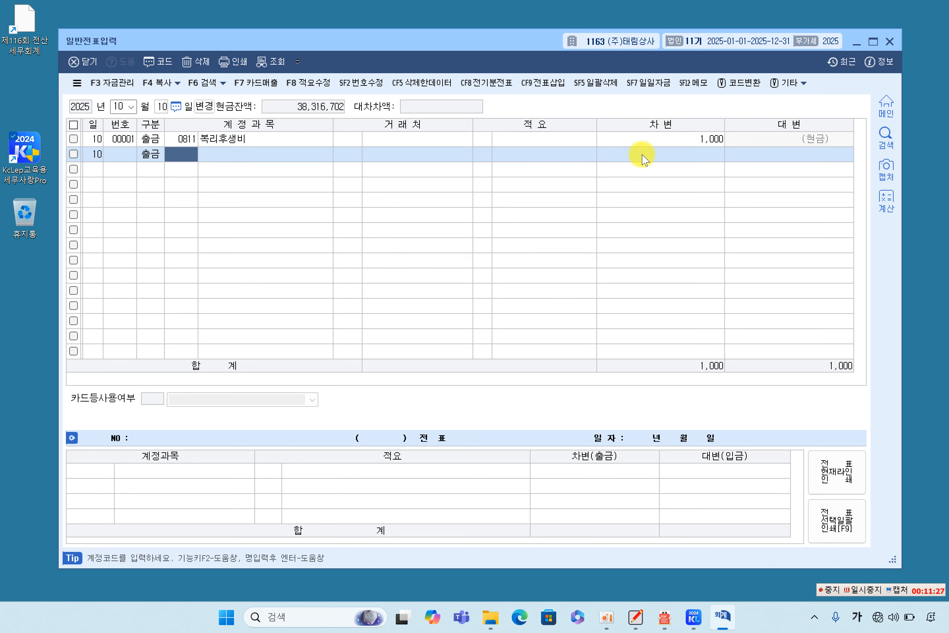
left_click(889, 42)
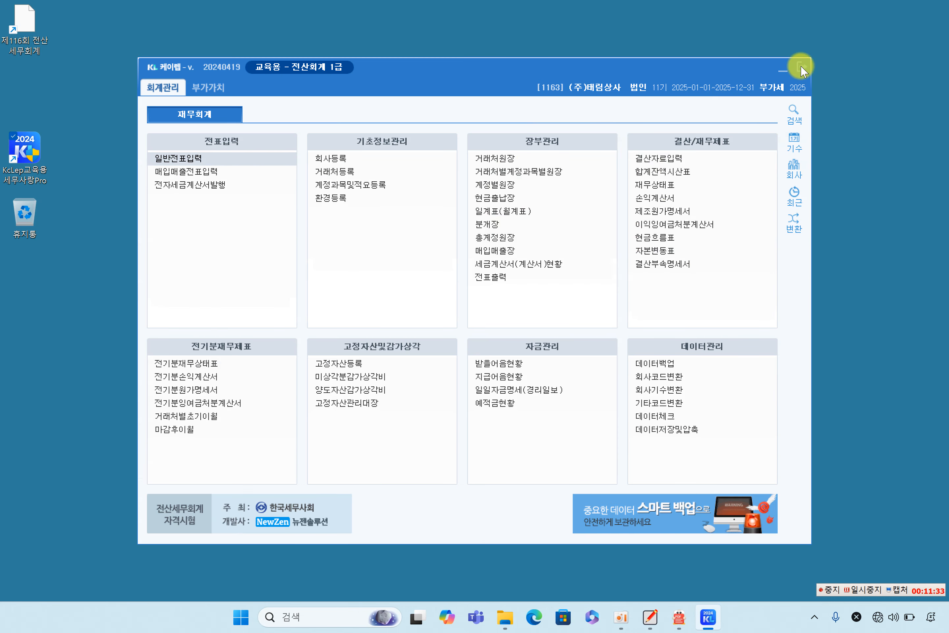
Step: Exit KcLep, then bring up the open 새 폴더 File Explorer window and close it
left_click(801, 68)
left_click(447, 334)
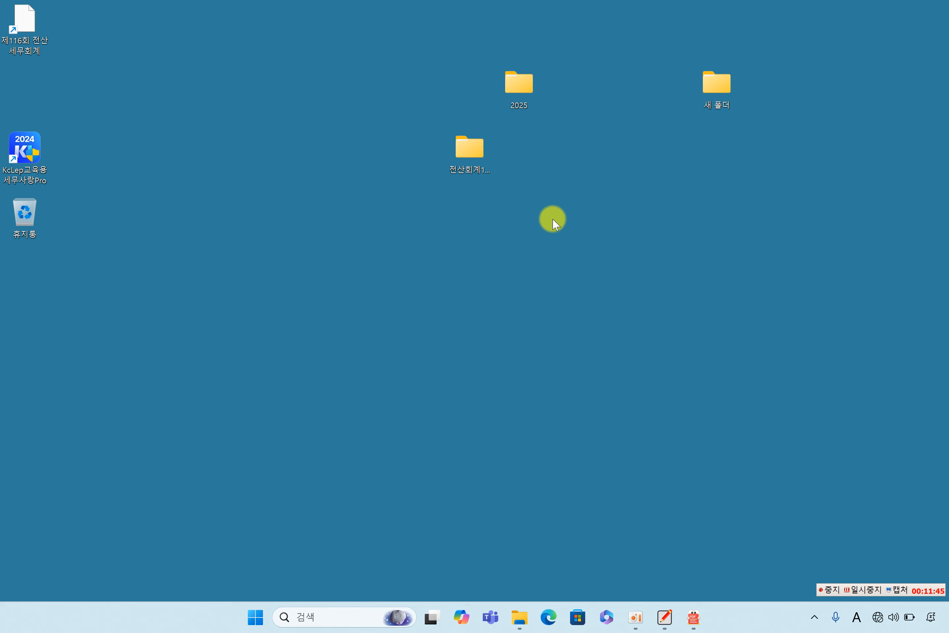
mouse_move(521, 621)
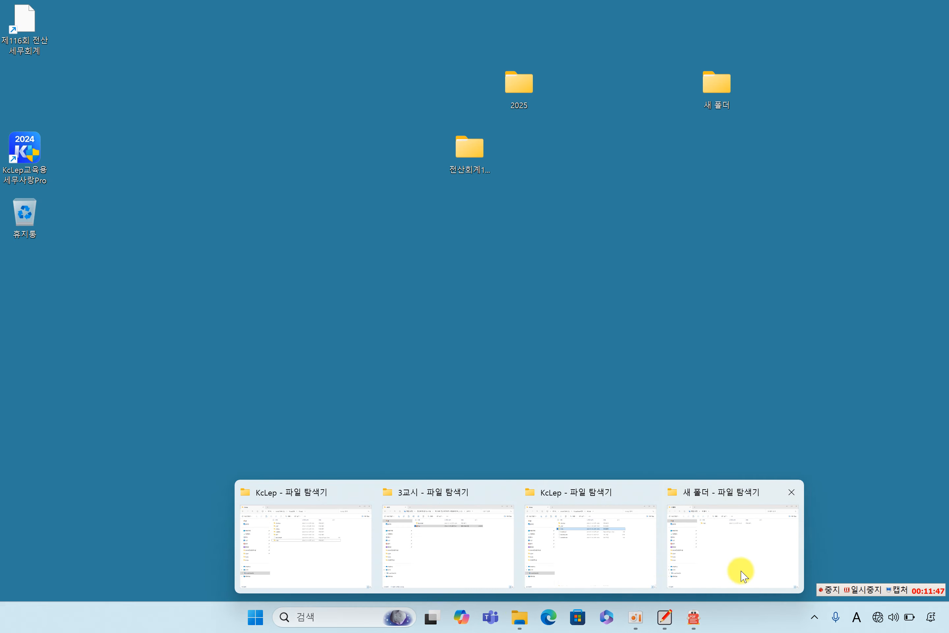
left_click(749, 540)
left_click(904, 10)
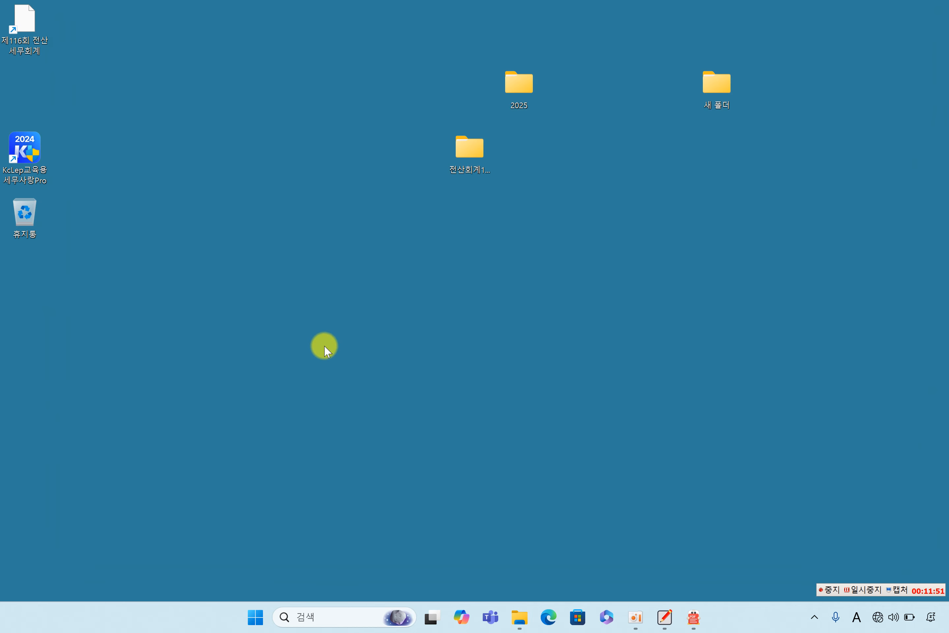
Step: Open C:\KcLepDB\KcLep in a new File Explorer window, select the 1163 folder, and reposition the window to uncover the desktop folders
key("super+e")
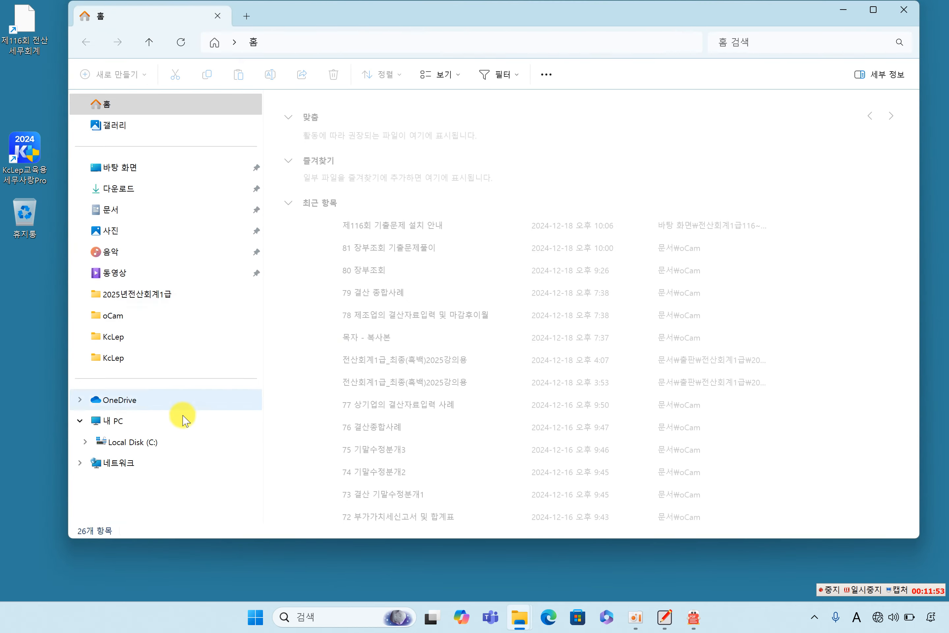
left_click(165, 446)
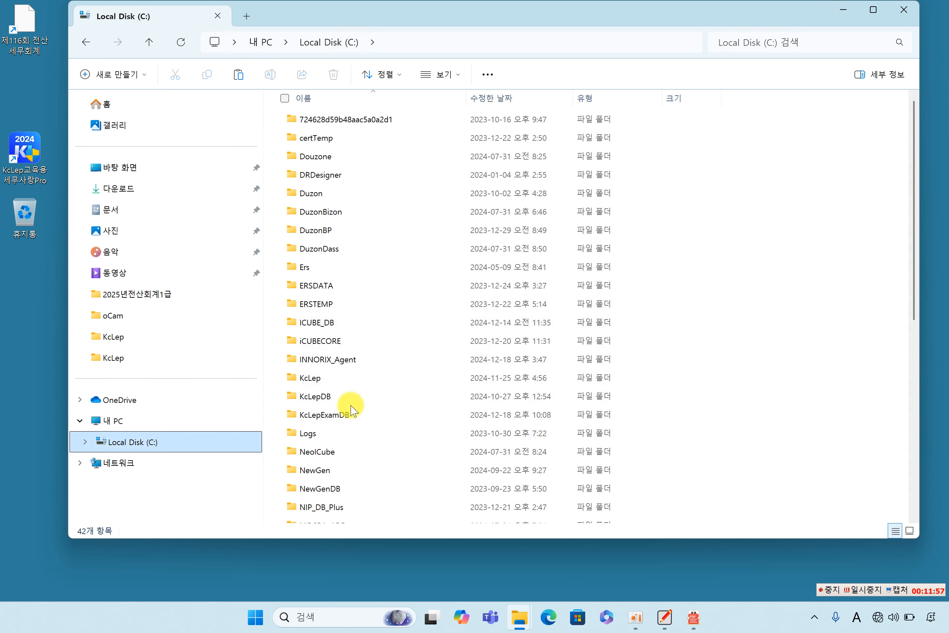
double_click(345, 397)
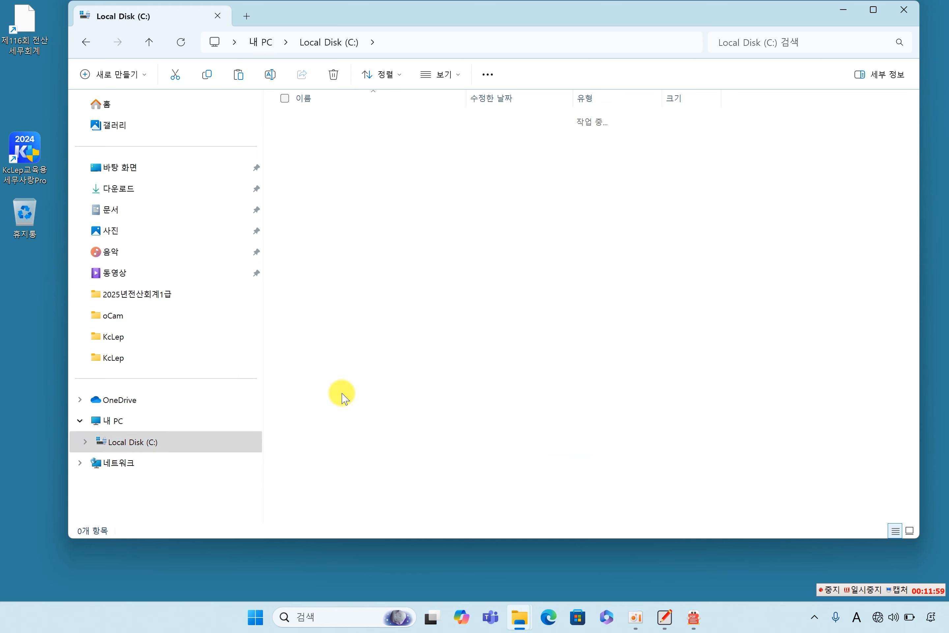
double_click(331, 130)
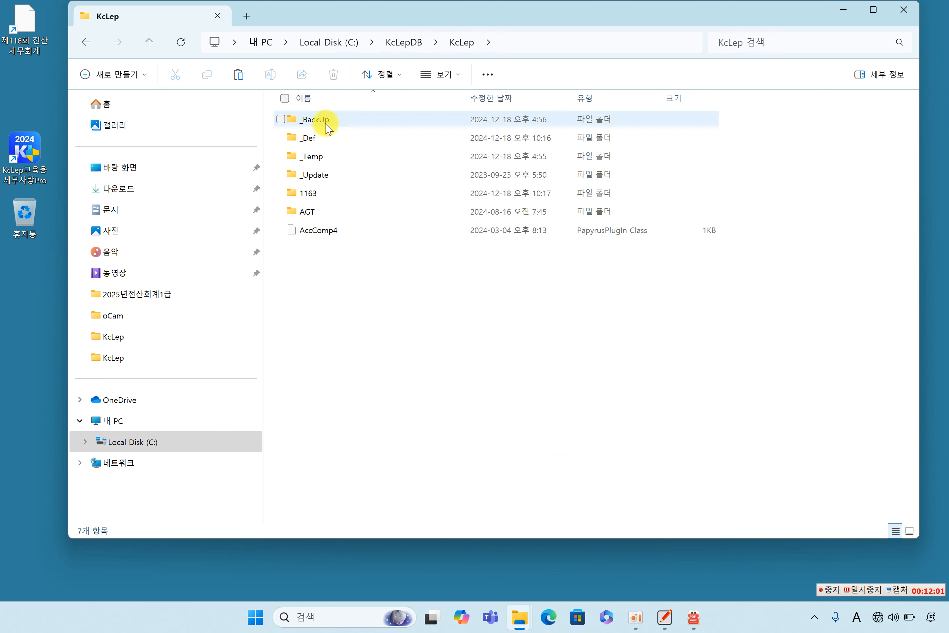
left_click(316, 197)
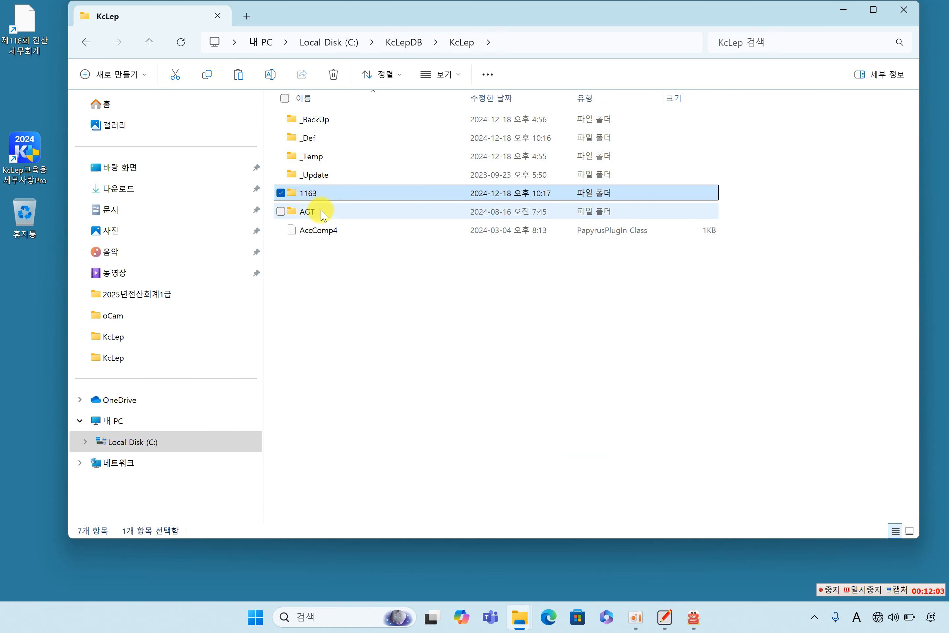
left_click_drag(608, 17, 634, 215)
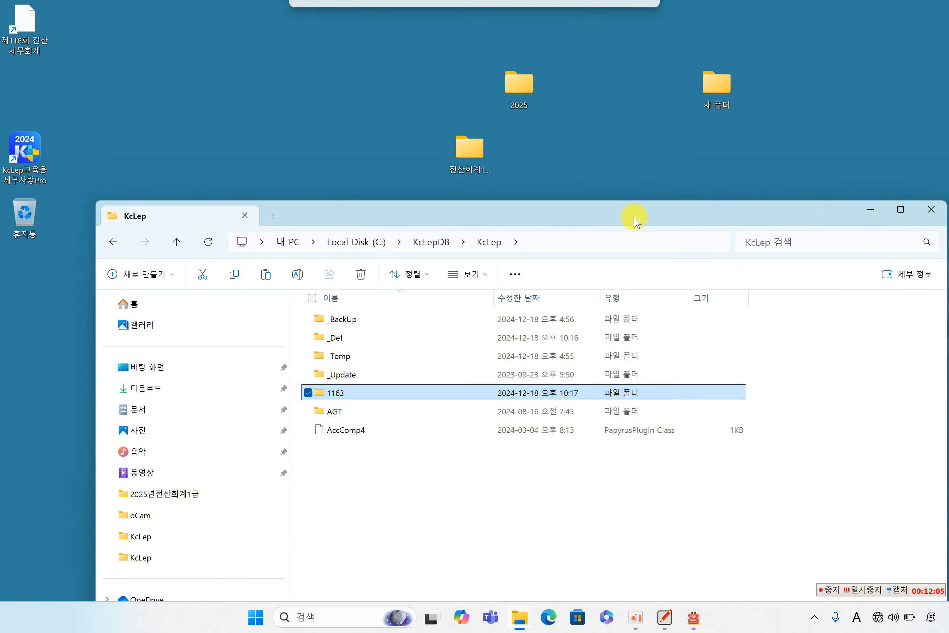
left_click(408, 503)
left_click(336, 392)
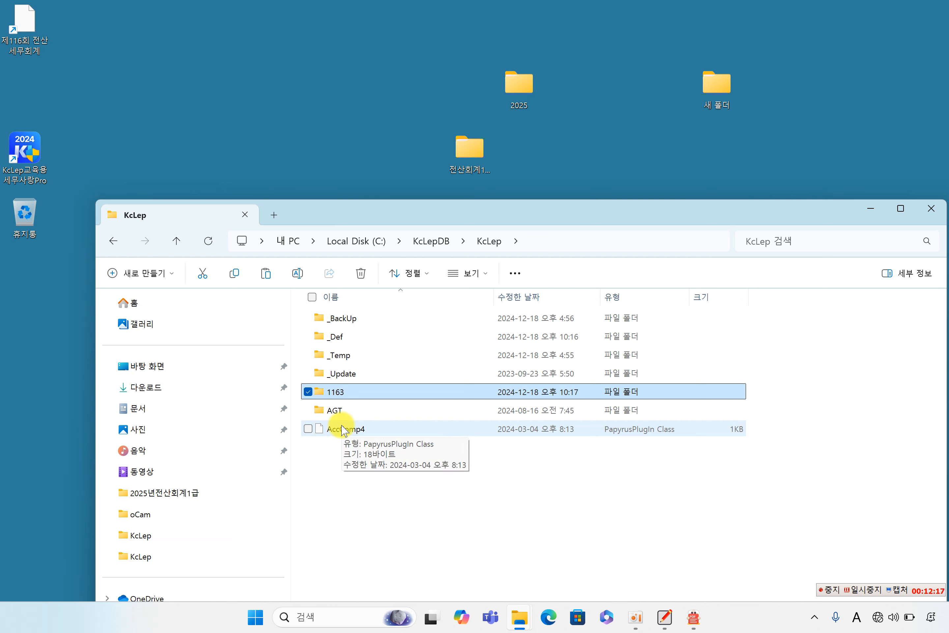
left_click(439, 537)
left_click(329, 396)
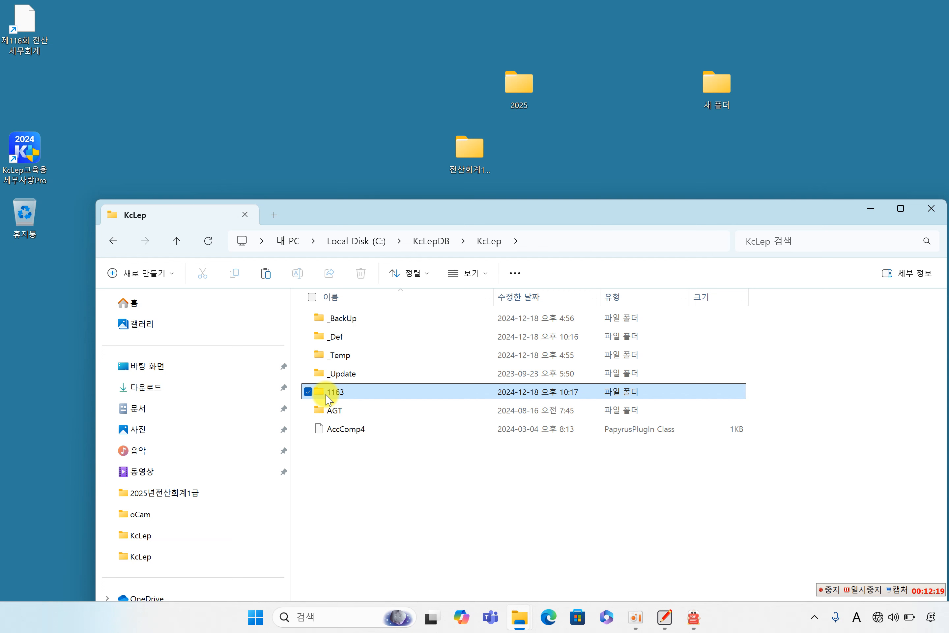
left_click(443, 496)
left_click(520, 83)
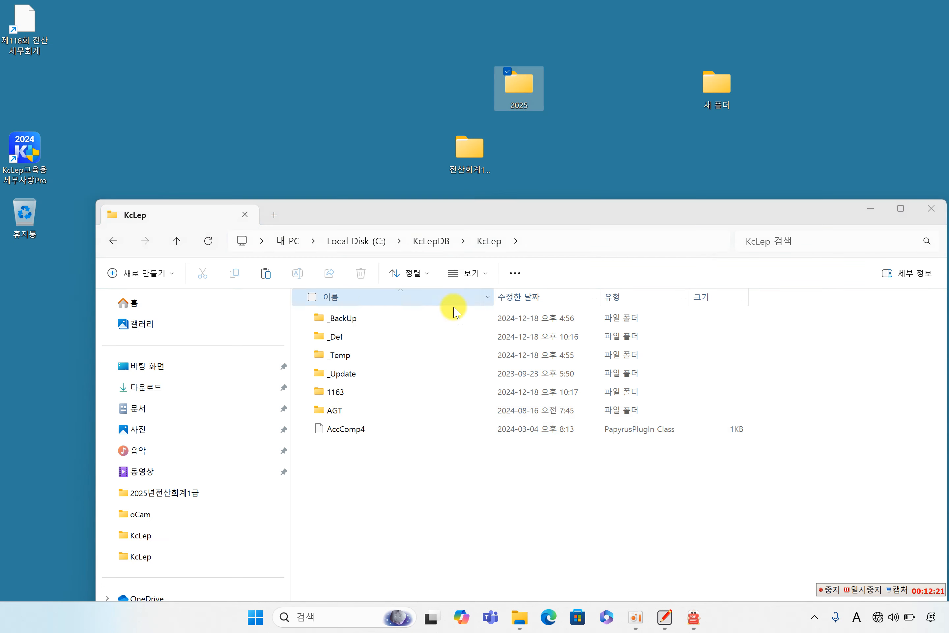
Step: Delete the 1163 folder from C:\KcLepDB\KcLep
left_click(328, 395)
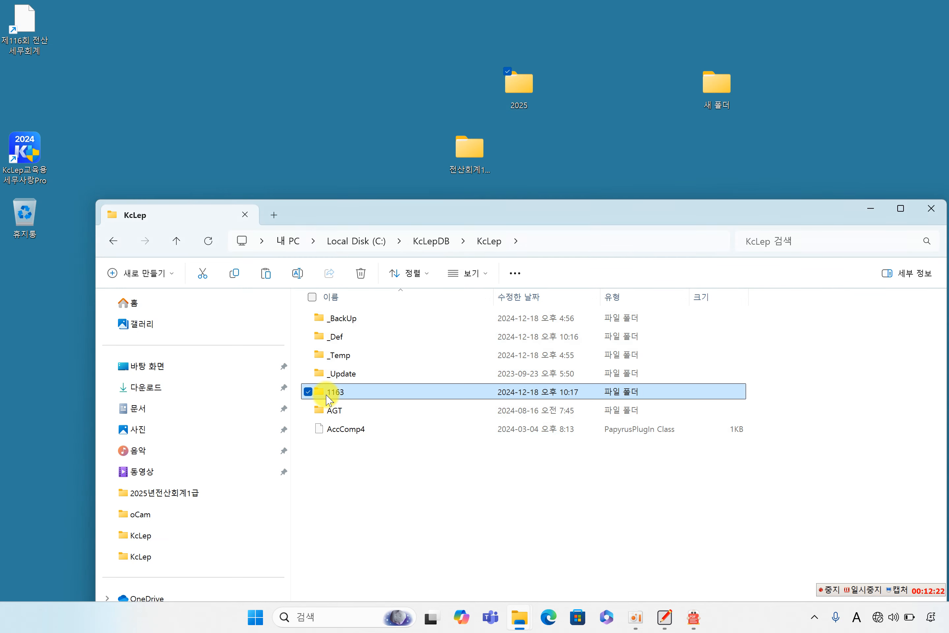
right_click(400, 402)
left_click(504, 410)
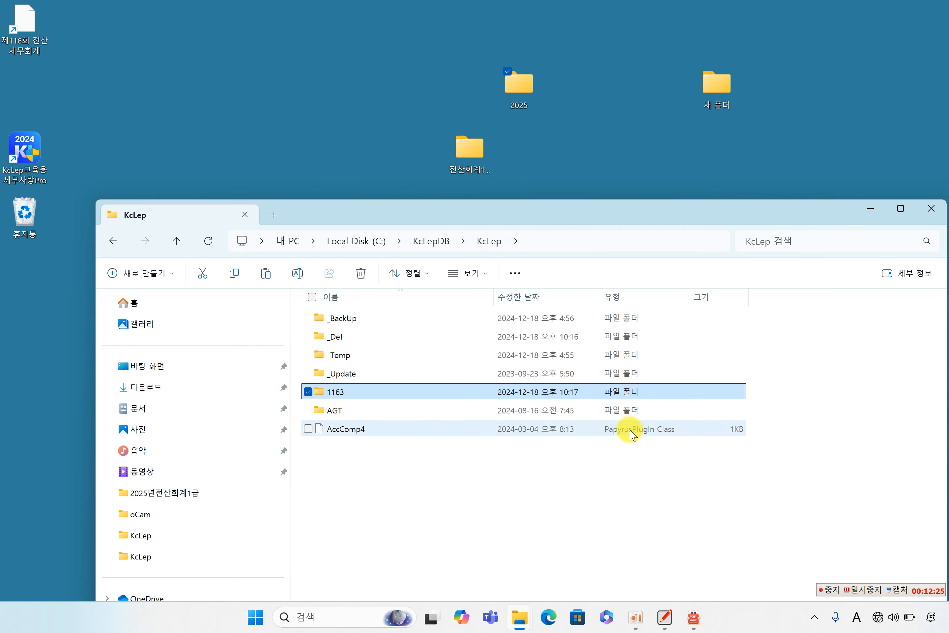
Step: Launch KcLep, open 회사등록, and run 회사코드재생성 to rebuild the company list without the 1163 data folder
left_click(33, 152)
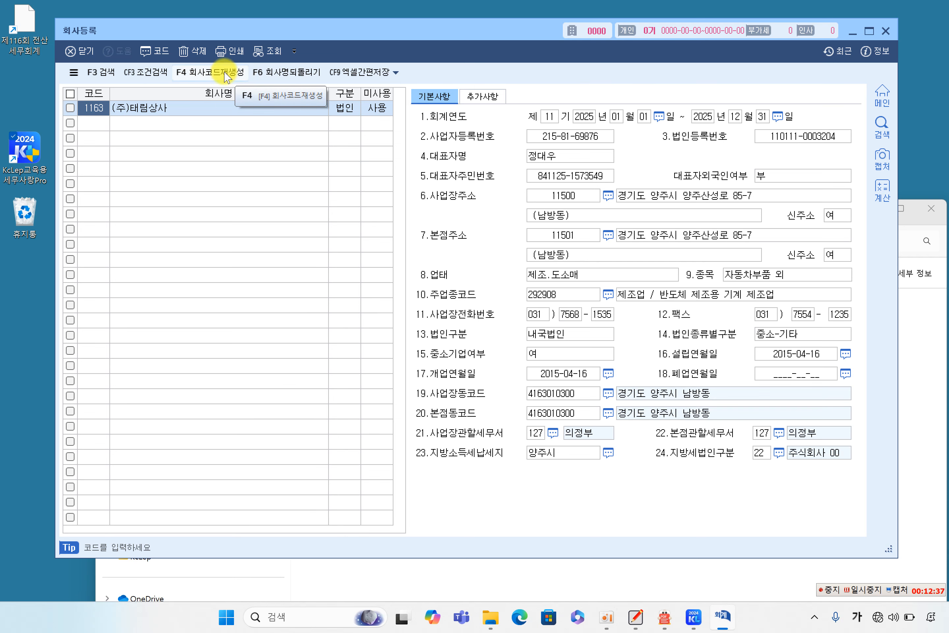
left_click(230, 79)
left_click(451, 320)
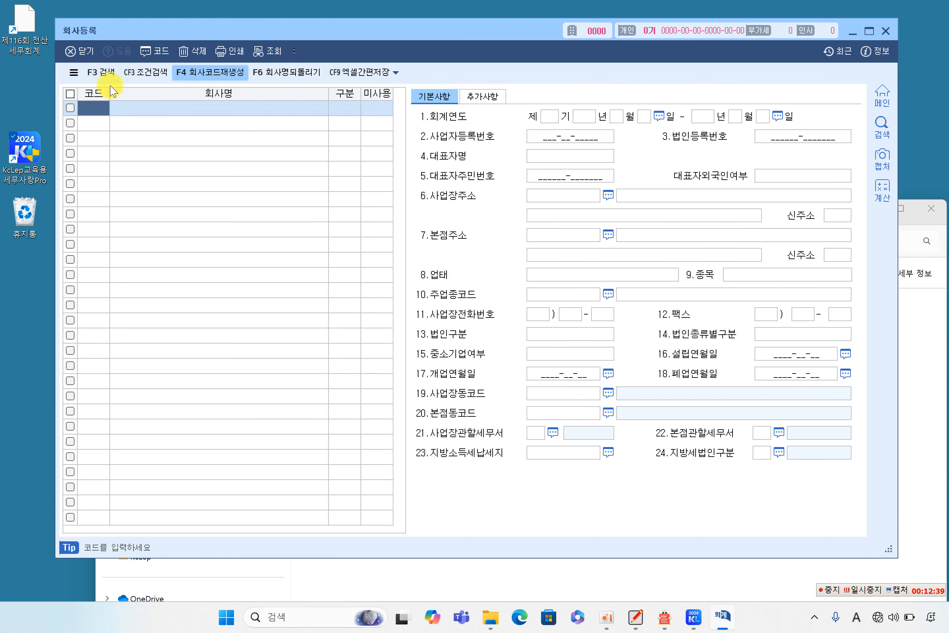
left_click(478, 321)
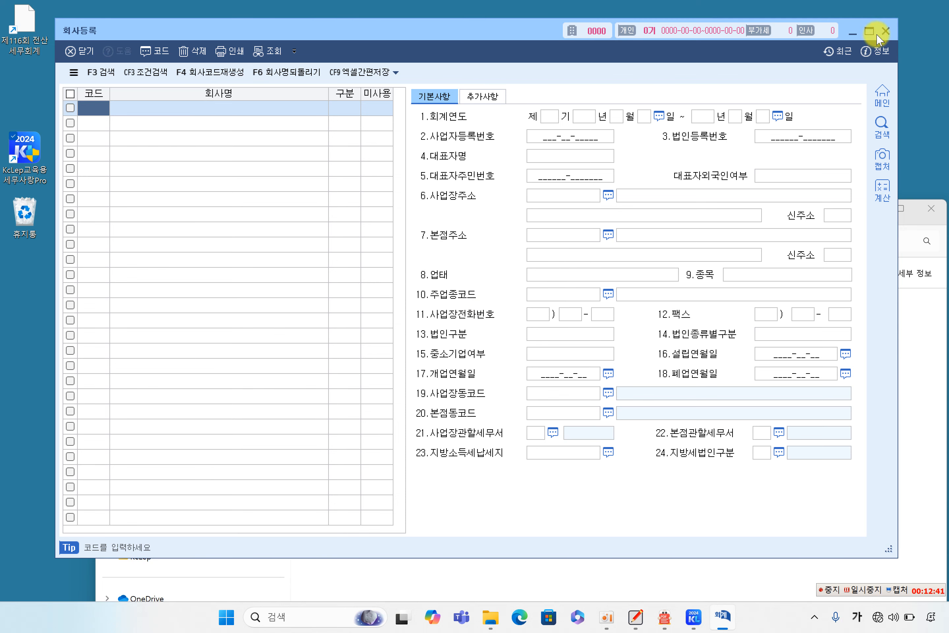
Step: Close the 회사등록 window and exit KcLep from its login screen
left_click(884, 31)
left_click(518, 87)
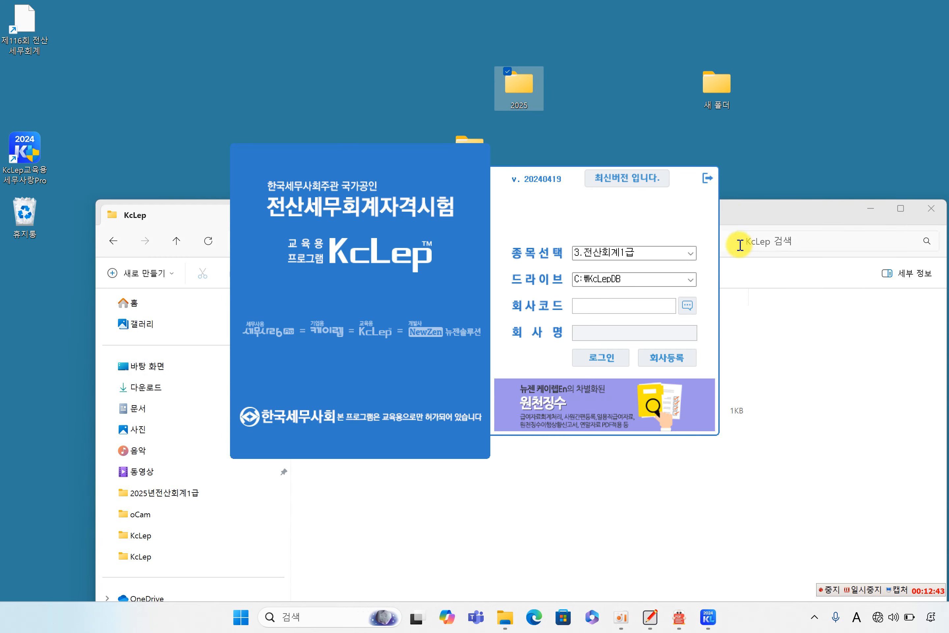
left_click(700, 178)
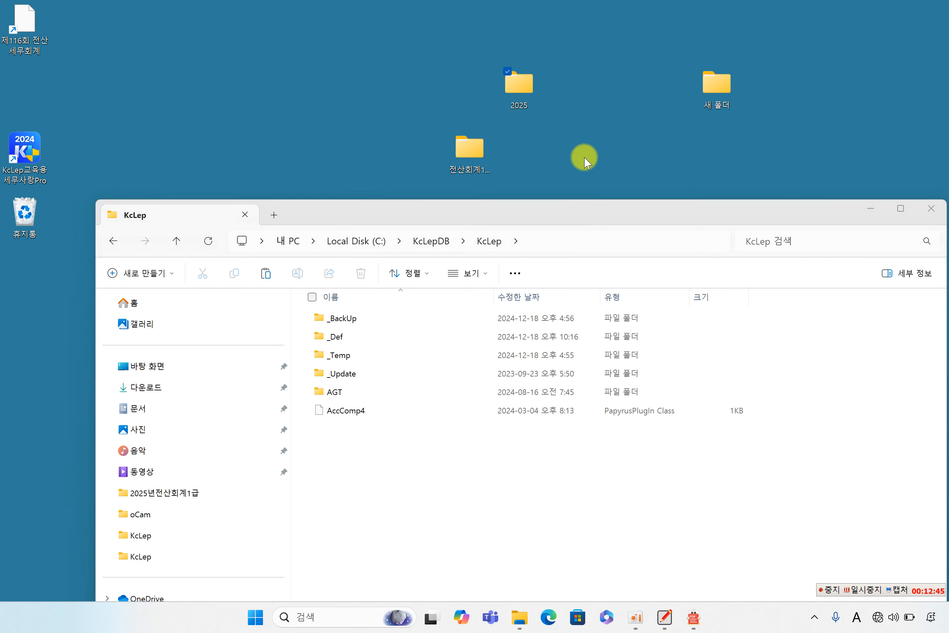
Step: Open the desktop 2025 folder beside the KcLep folder window and move its 1163 folder into C:\KcLepDB\KcLep
key("Return")
left_click(250, 118)
left_click(306, 170)
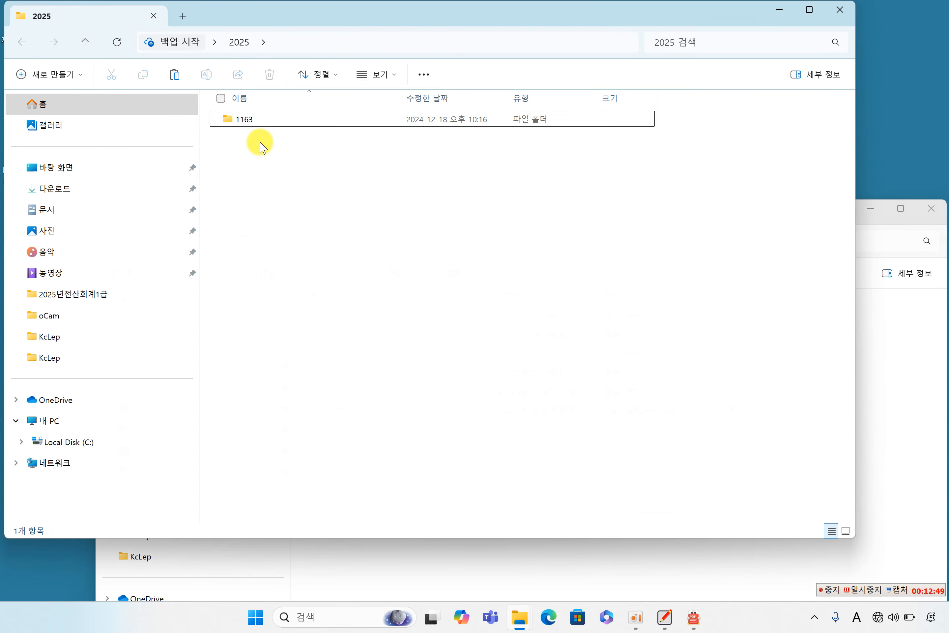
left_click(254, 119)
left_click_drag(374, 23, 830, 134)
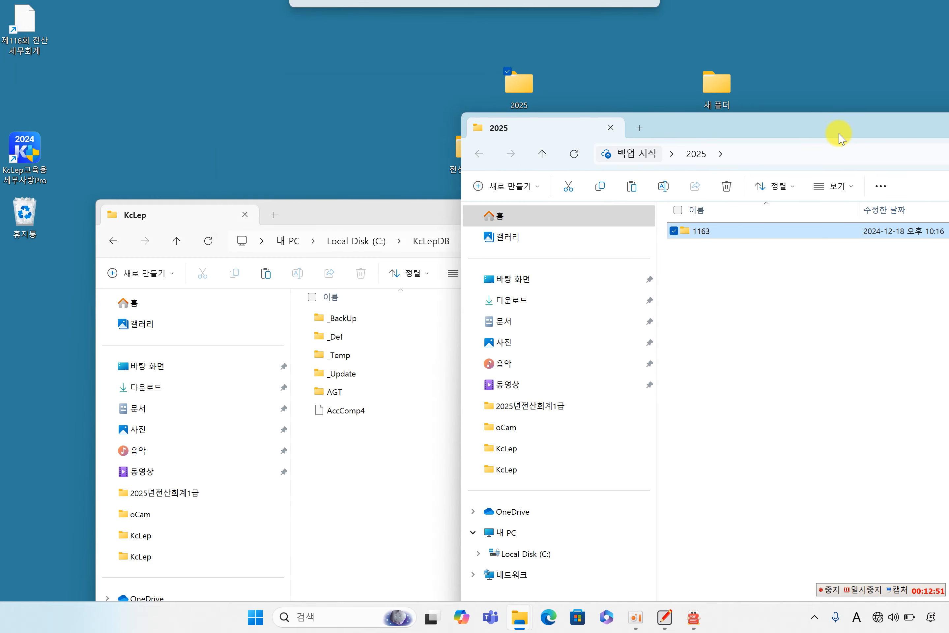
left_click_drag(726, 233, 380, 528)
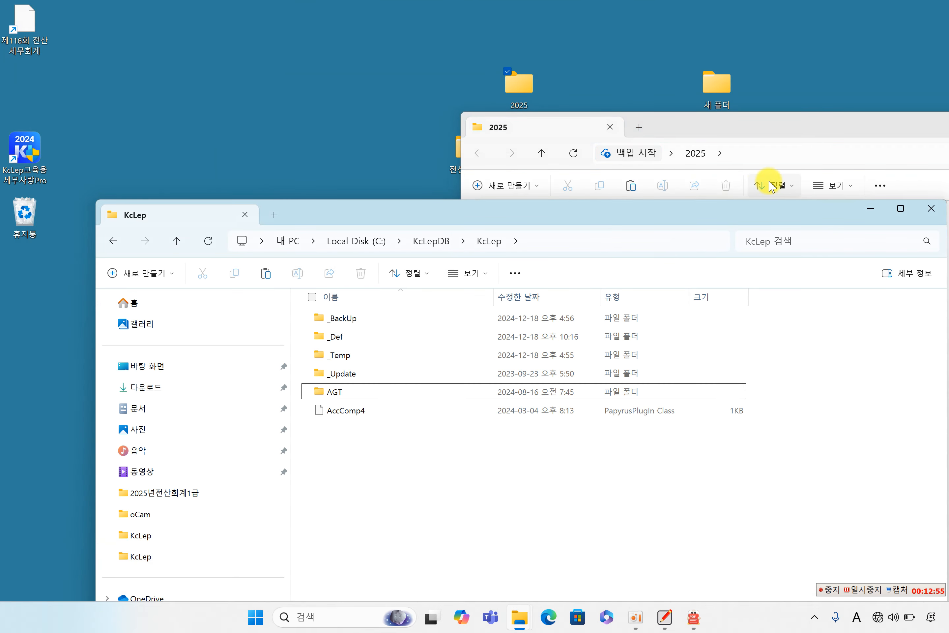
Step: Copy the 1163 folder from C:\KcLepDB\KcLep back into the desktop's 2025 folder
left_click(792, 135)
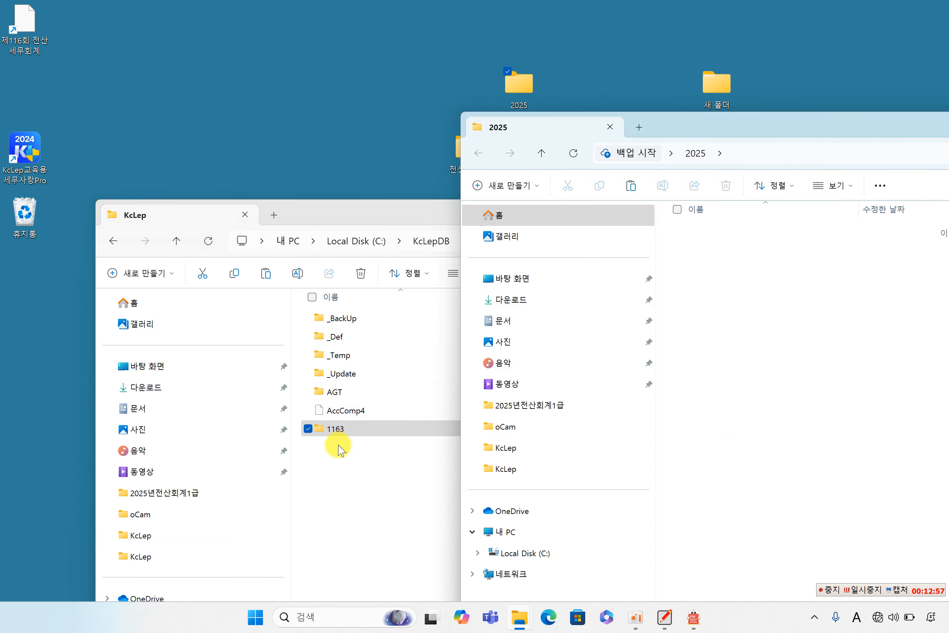
right_click(339, 431)
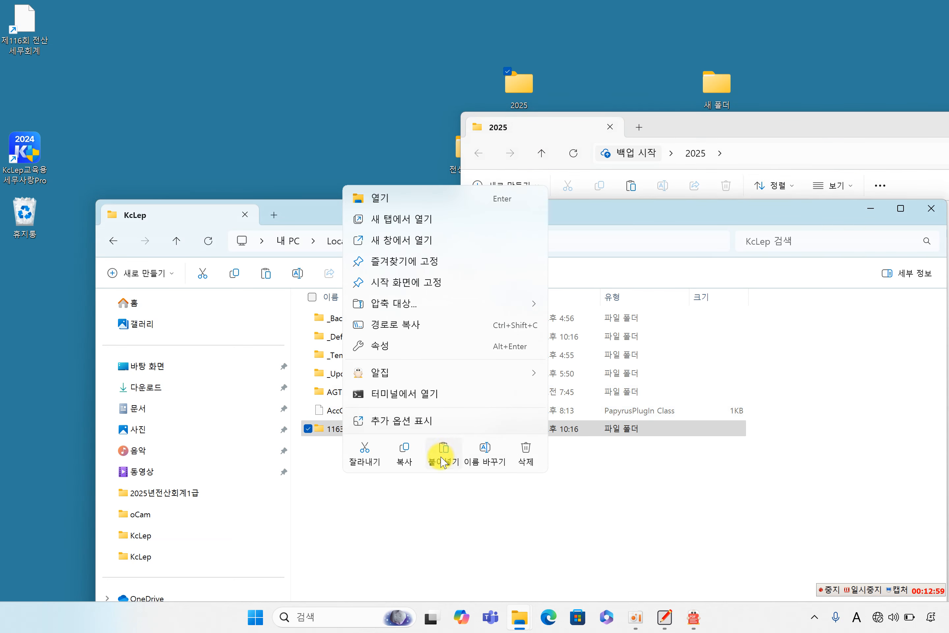
left_click(405, 450)
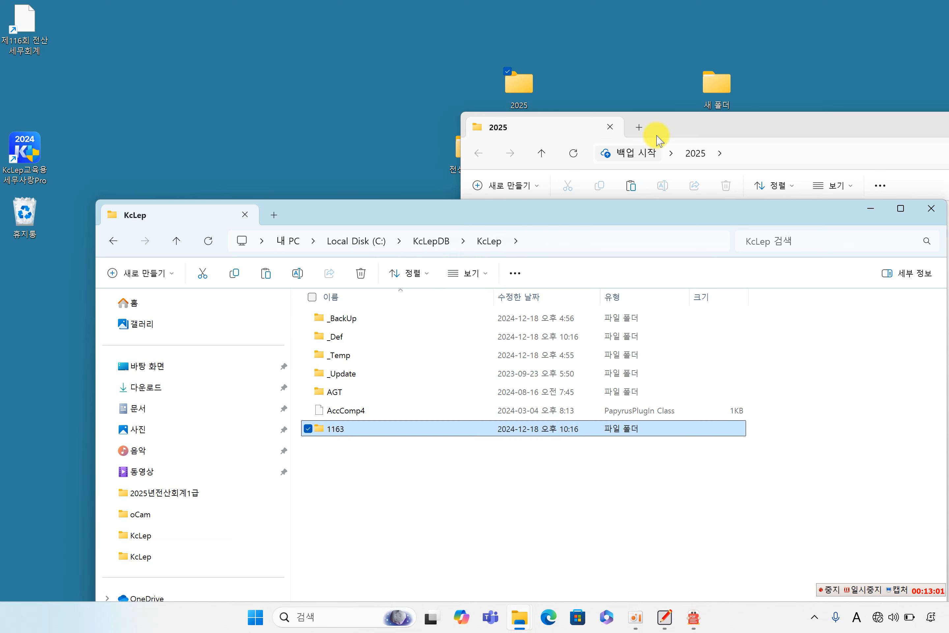
left_click(576, 128)
right_click(738, 291)
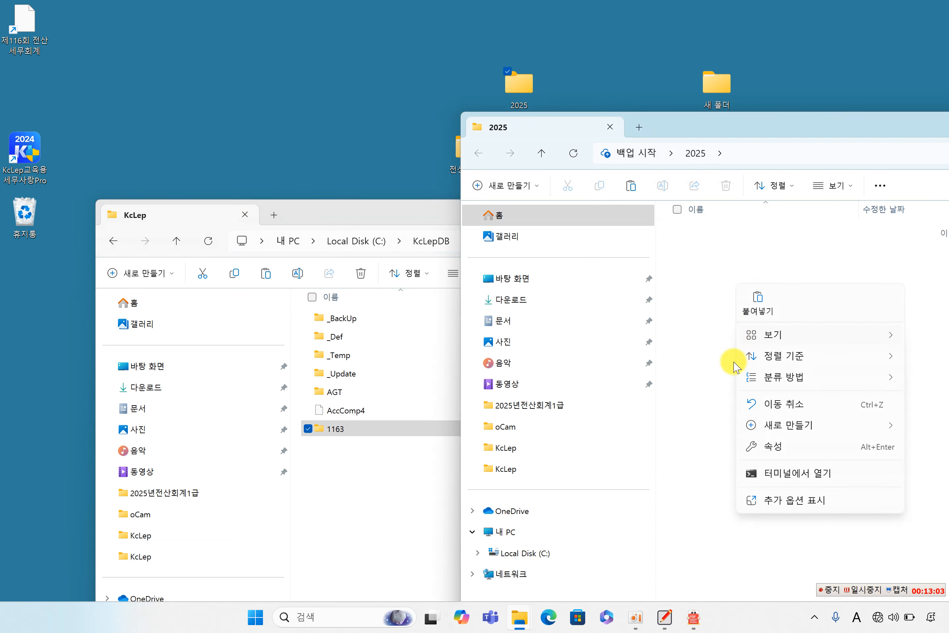
left_click(753, 304)
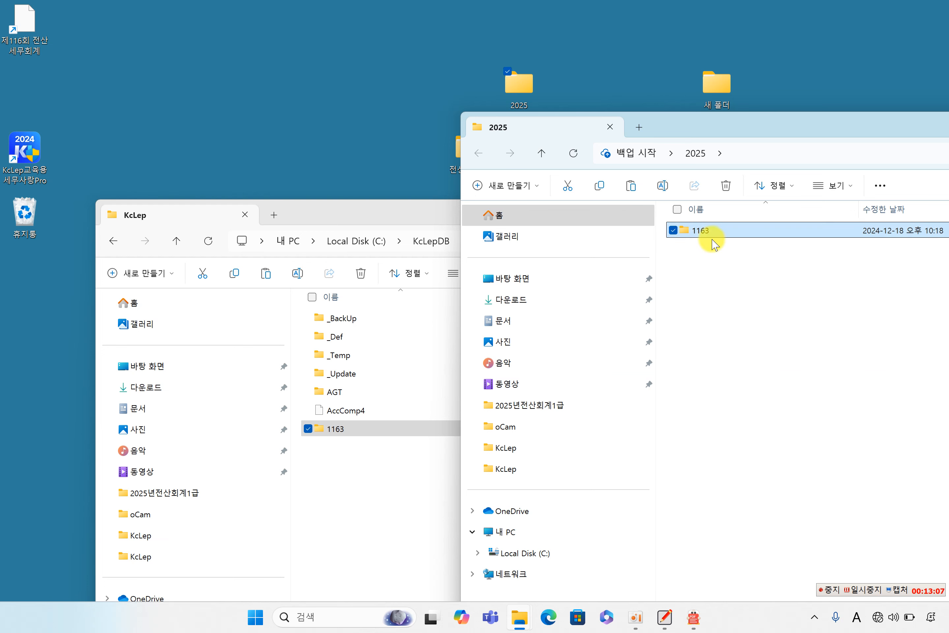
right_click(711, 242)
left_click(683, 232)
right_click(700, 232)
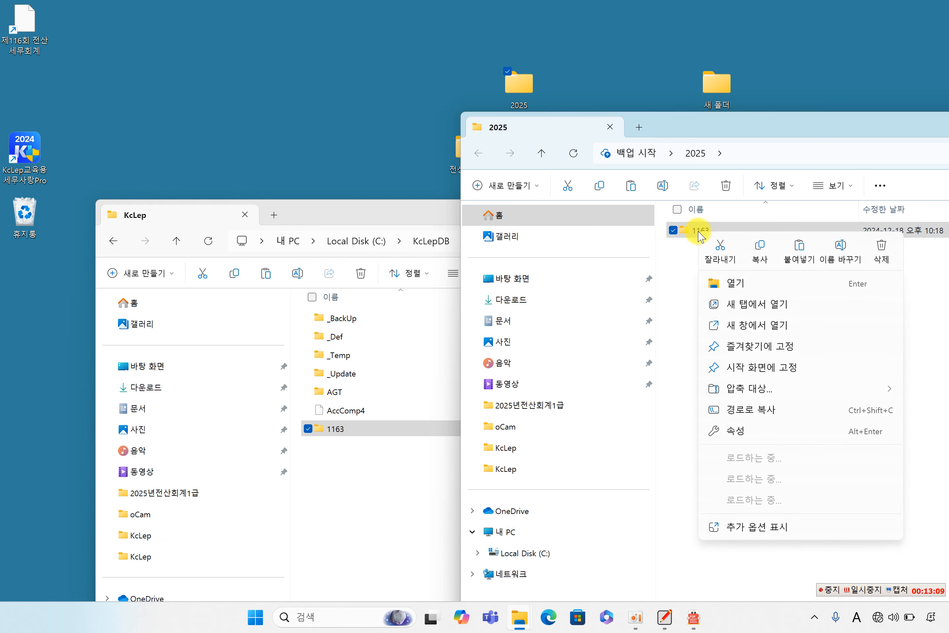
left_click(759, 256)
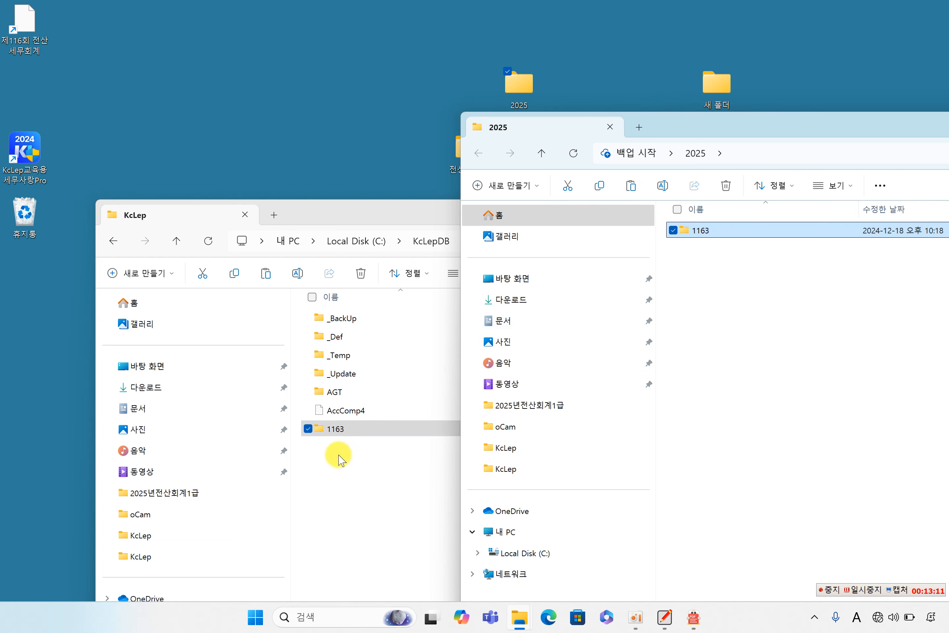
left_click(353, 458)
right_click(373, 445)
left_click(339, 450)
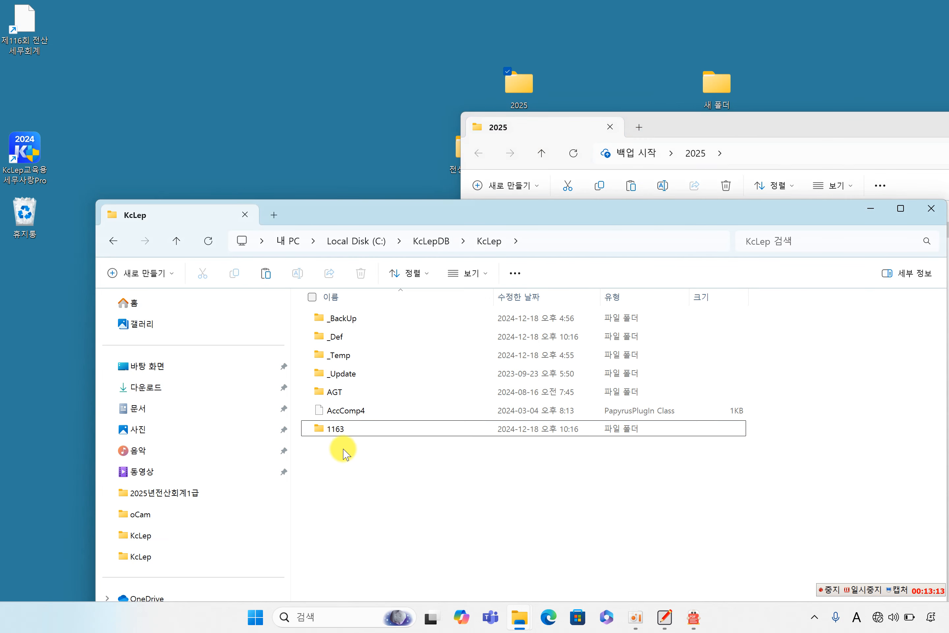
left_click(339, 428)
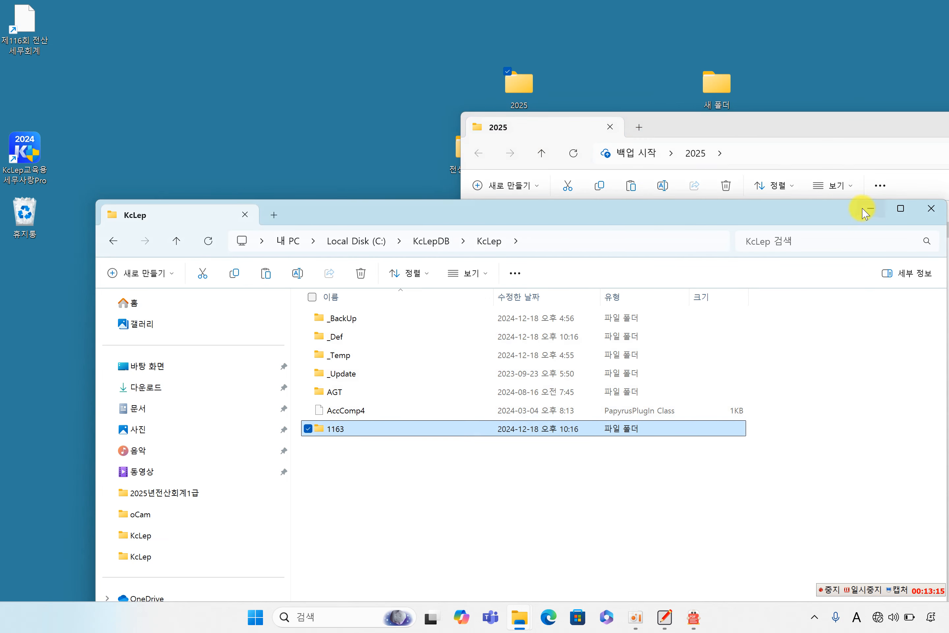
Step: Launch KcLep, open 회사등록, and run 회사코드재생성 to register the restored company 1163
left_click(45, 159)
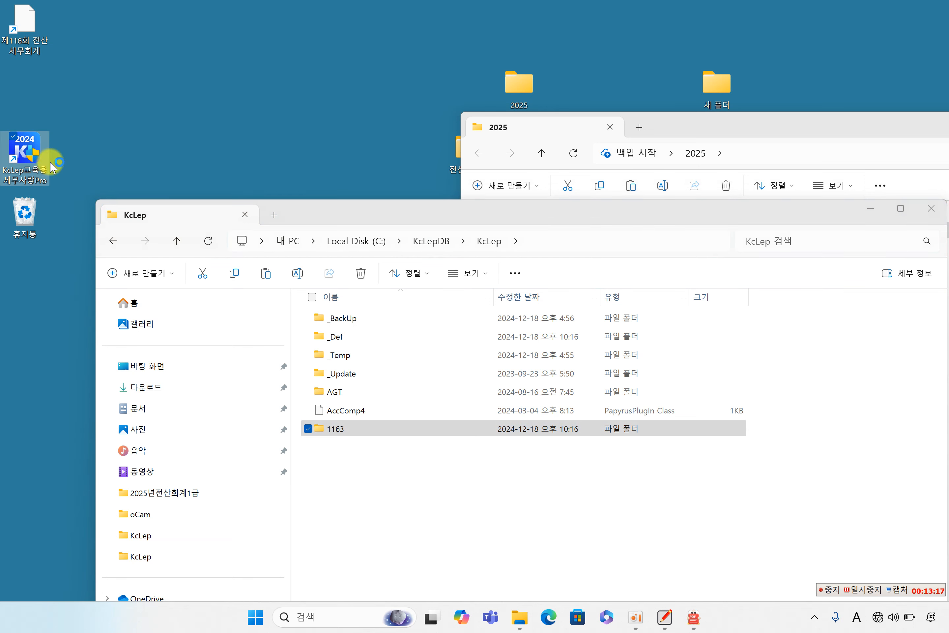
left_click(322, 431)
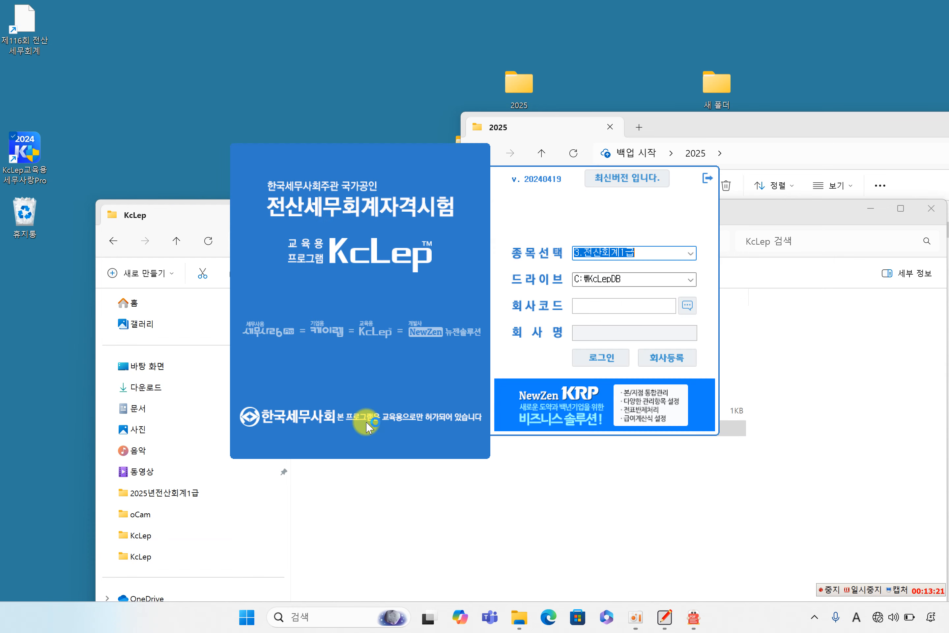
left_click(670, 359)
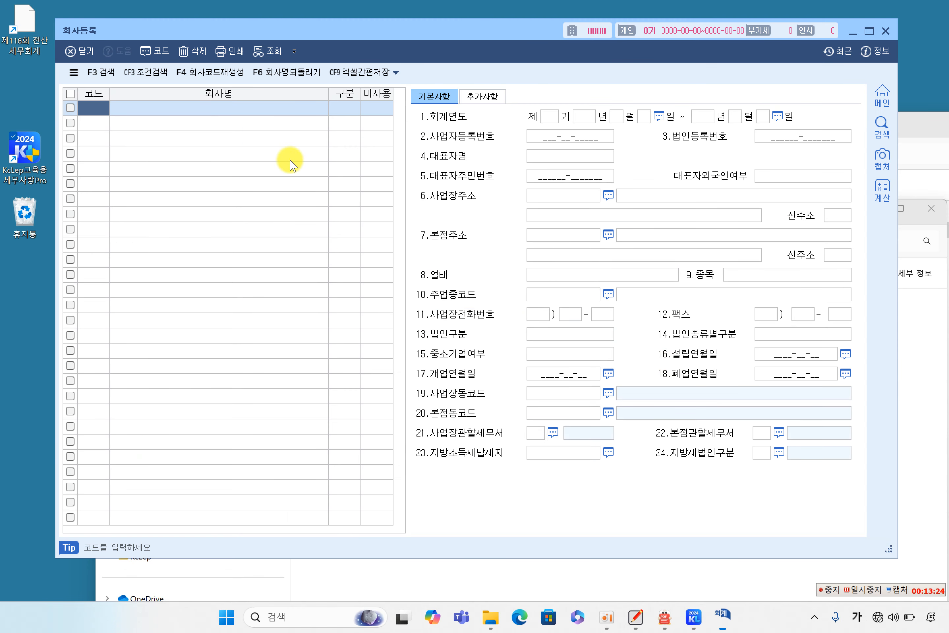
left_click(217, 72)
left_click(459, 318)
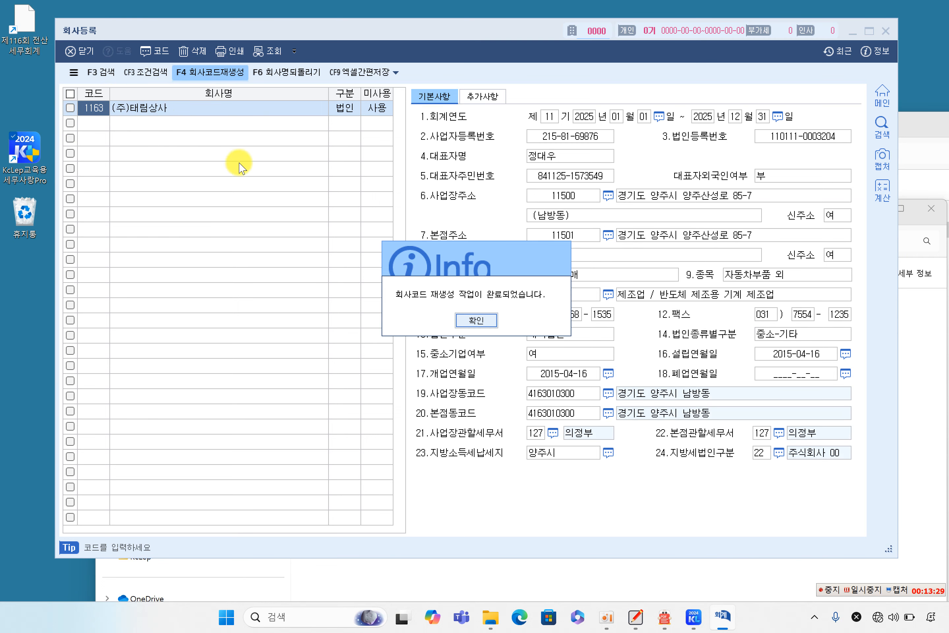
Step: Close the 회사등록 window and log in to KcLep with company 1163 (주)태림상사
left_click(464, 323)
left_click(885, 32)
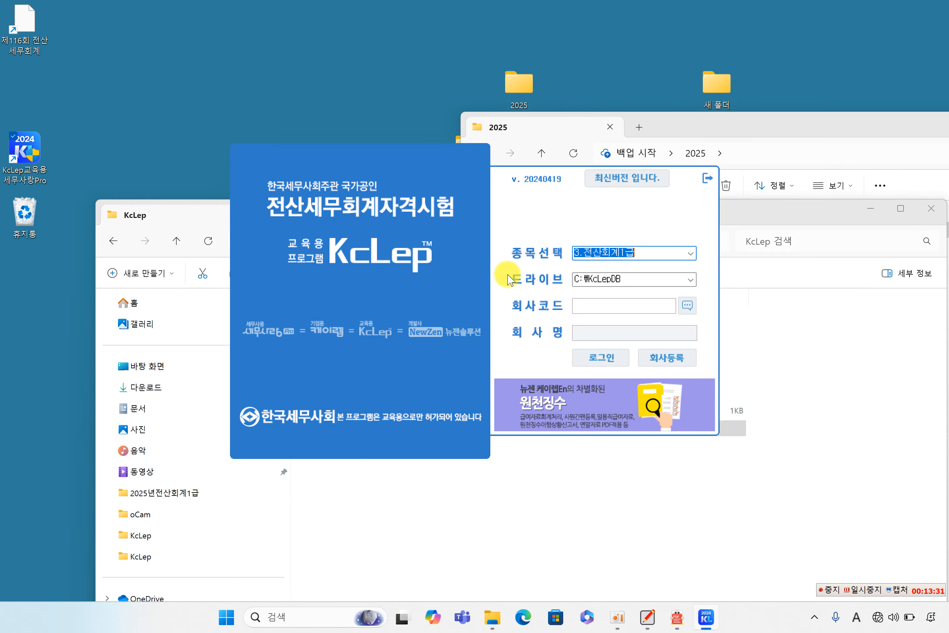
left_click(687, 305)
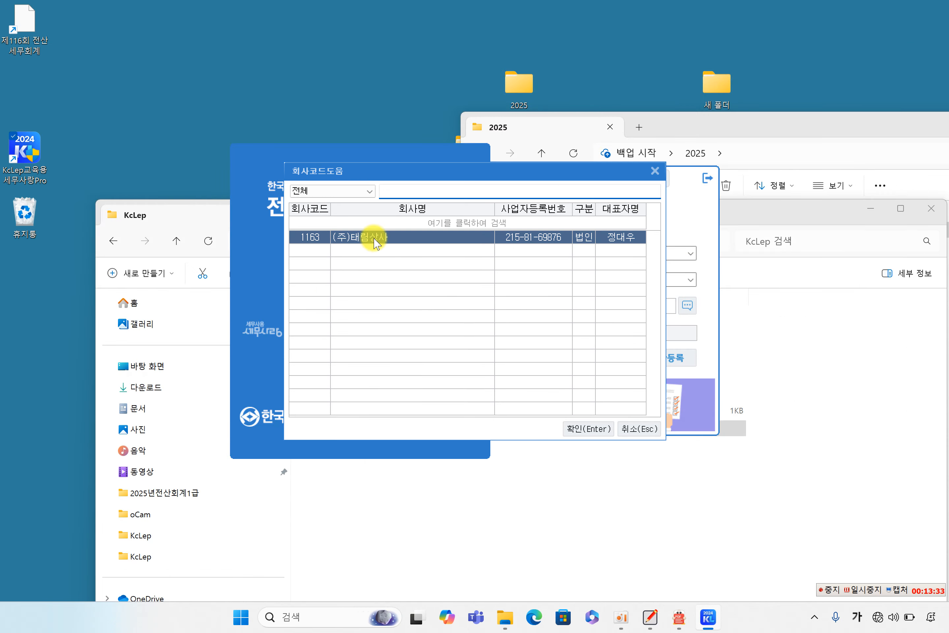
double_click(374, 236)
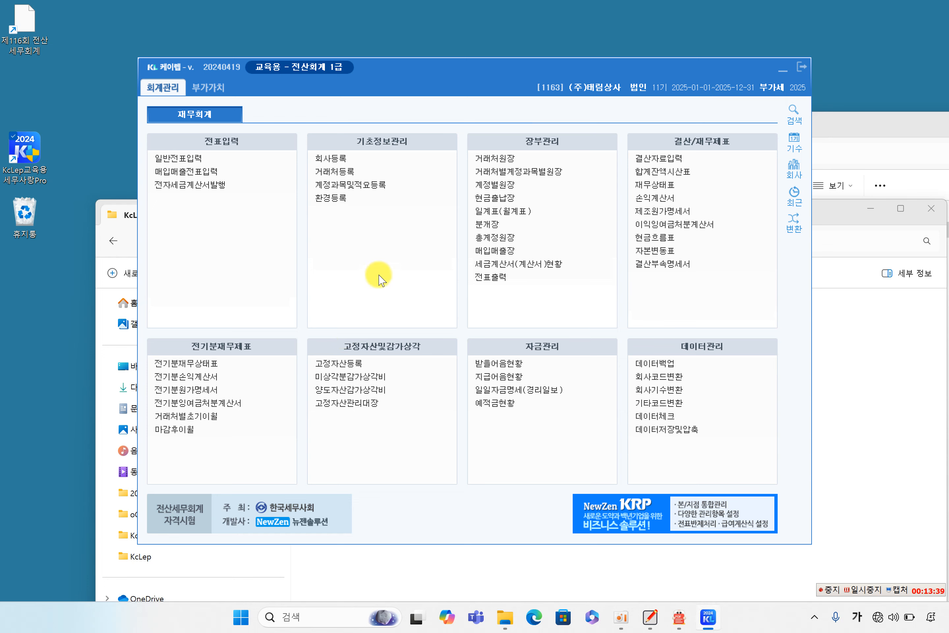
Step: Open 일반전표입력, look up the vouchers for October 10, 2025, and close the window
left_click(203, 159)
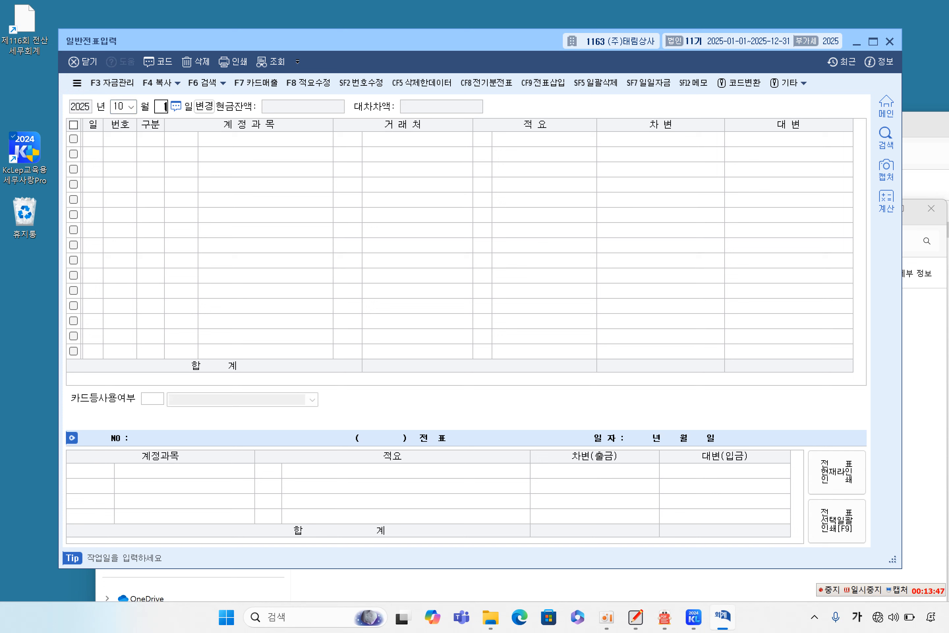
type("10")
key("Return")
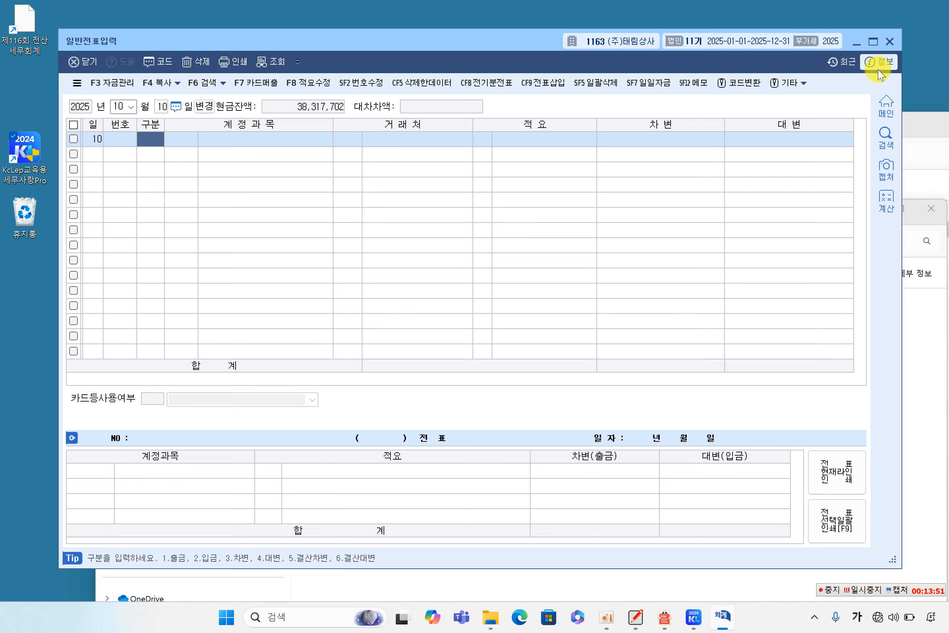
left_click(889, 42)
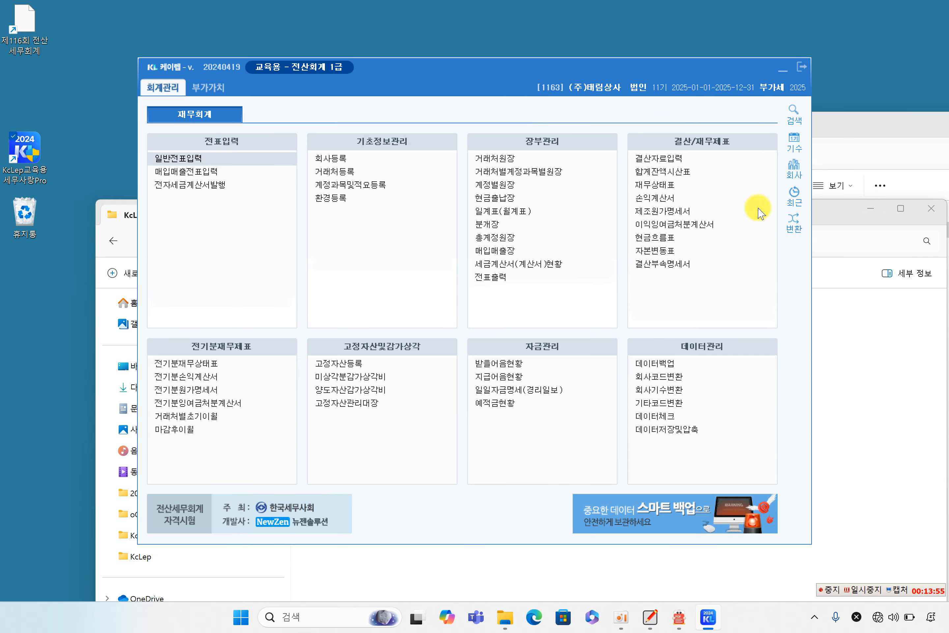
Step: Close the C:\KcLepDB\KcLep folder window and move the 2025 folder and KcLep windows to uncover the desktop folders
left_click(873, 389)
left_click_drag(587, 210, 518, 67)
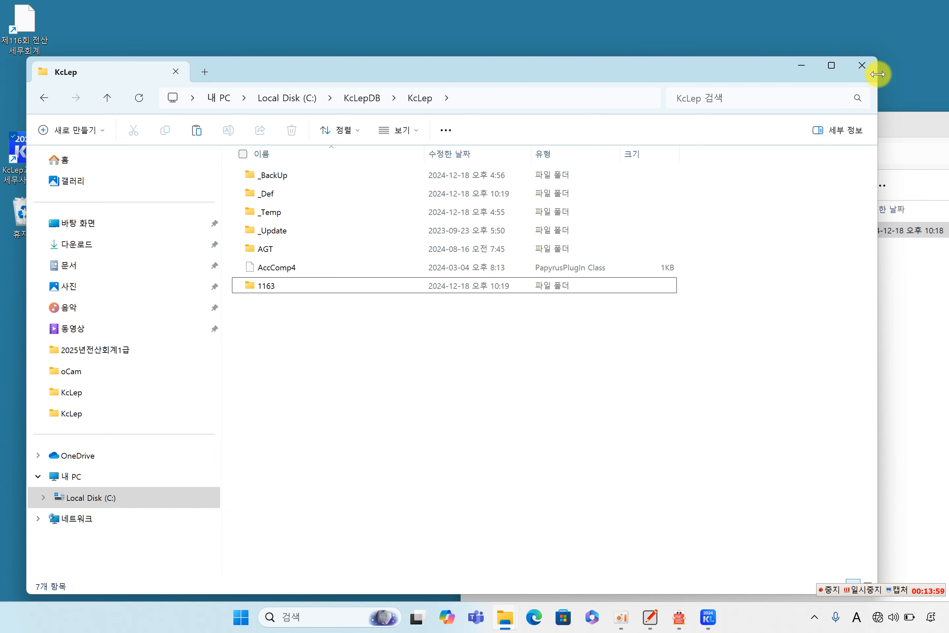
left_click(862, 65)
left_click(860, 319)
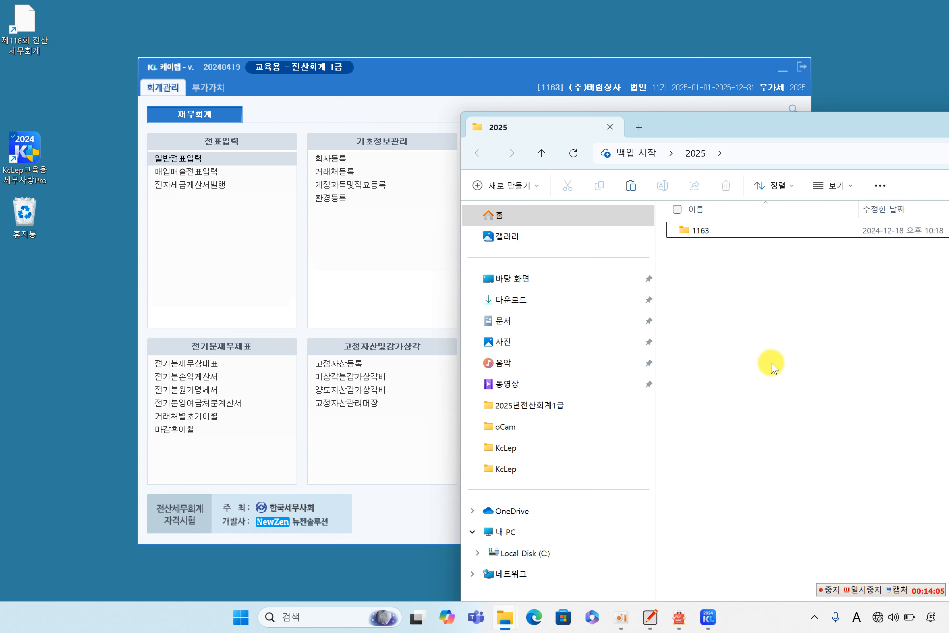
left_click_drag(741, 133, 430, 61)
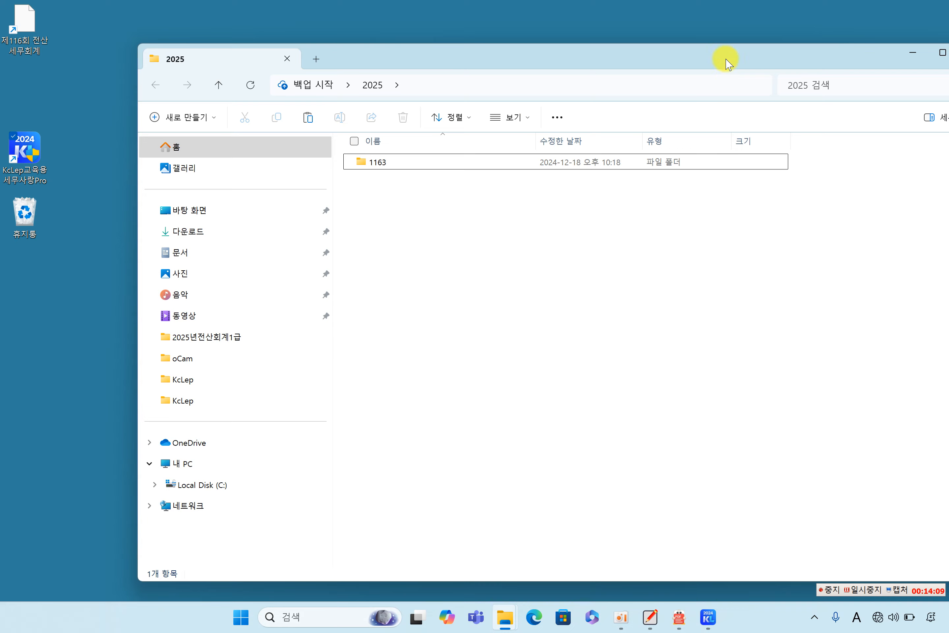
left_click_drag(725, 68, 666, 286)
left_click_drag(715, 74, 495, 171)
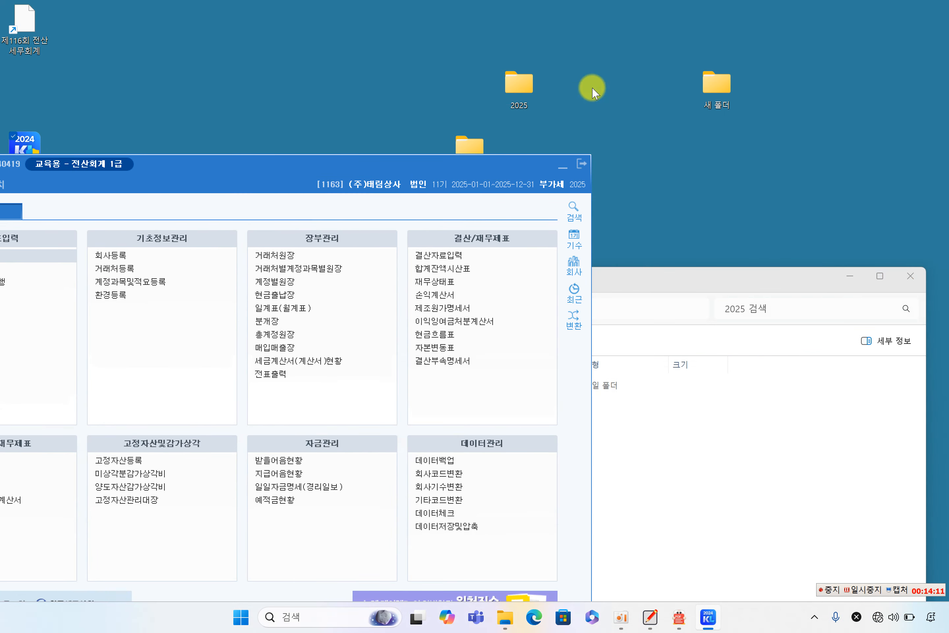
Step: Examine the desktop's 2025 folder and the 1163 backup folder inside it
left_click(522, 87)
left_click(736, 398)
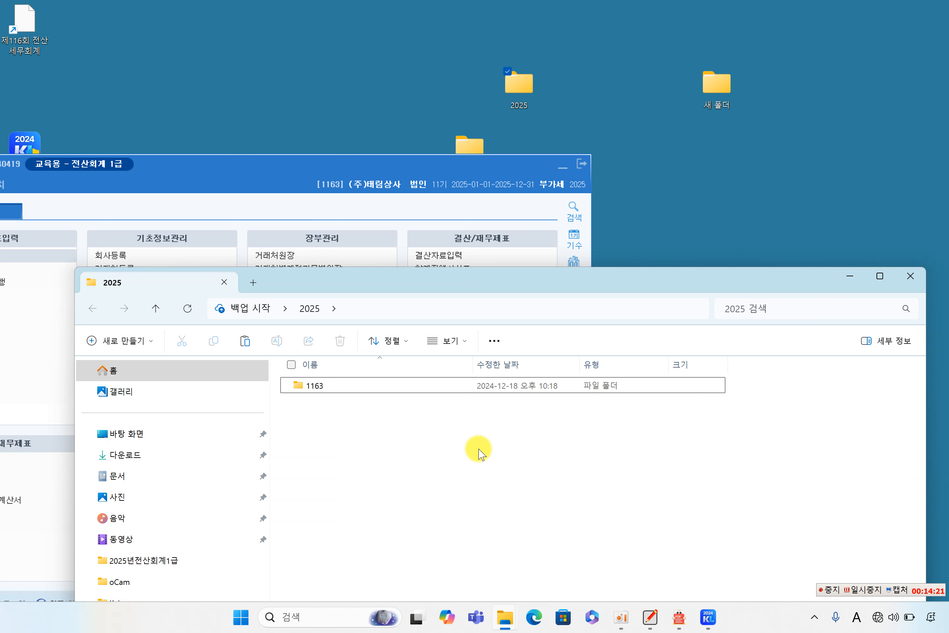
left_click(327, 391)
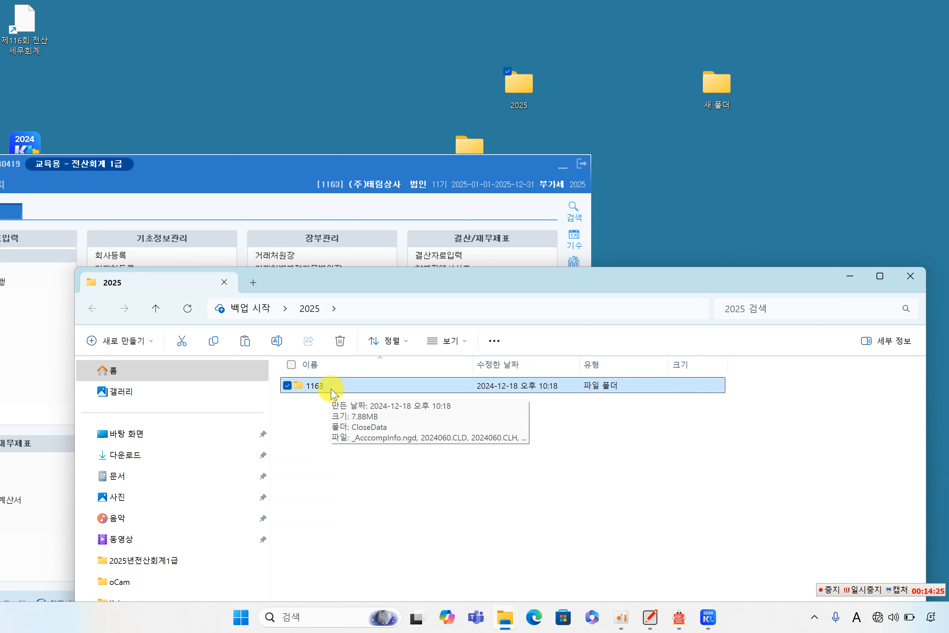
left_click(350, 440)
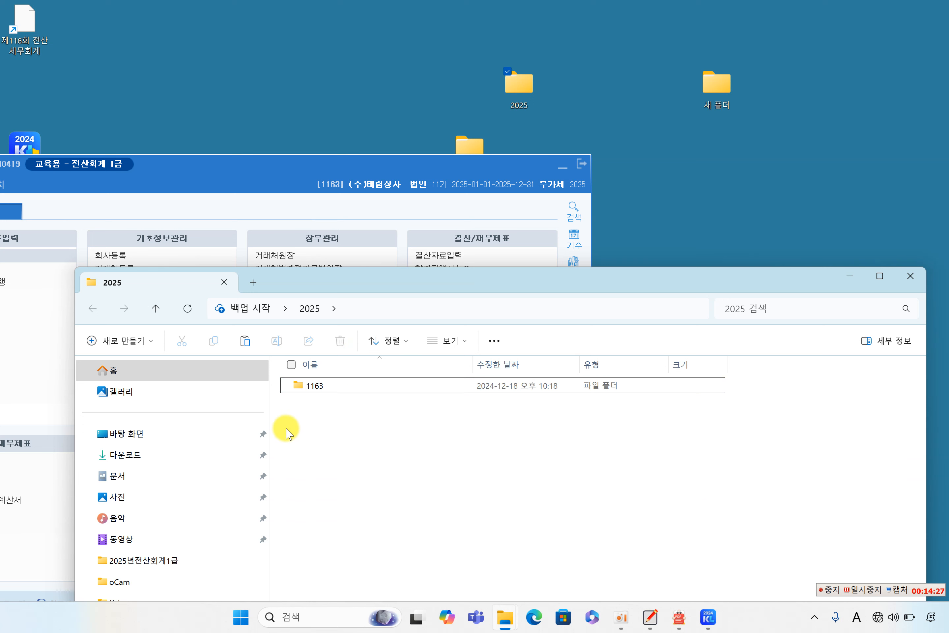
left_click(318, 386)
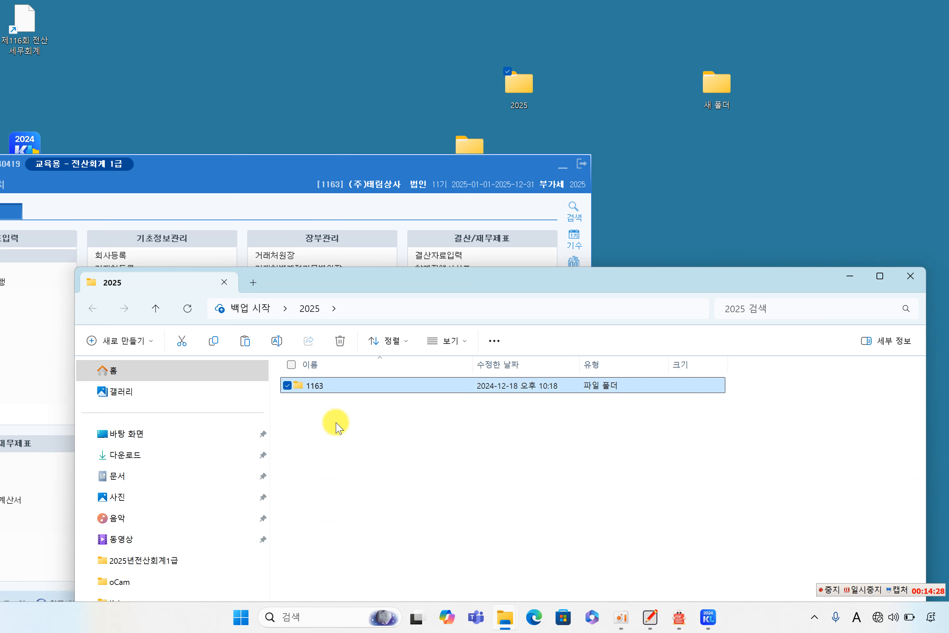
left_click(538, 81)
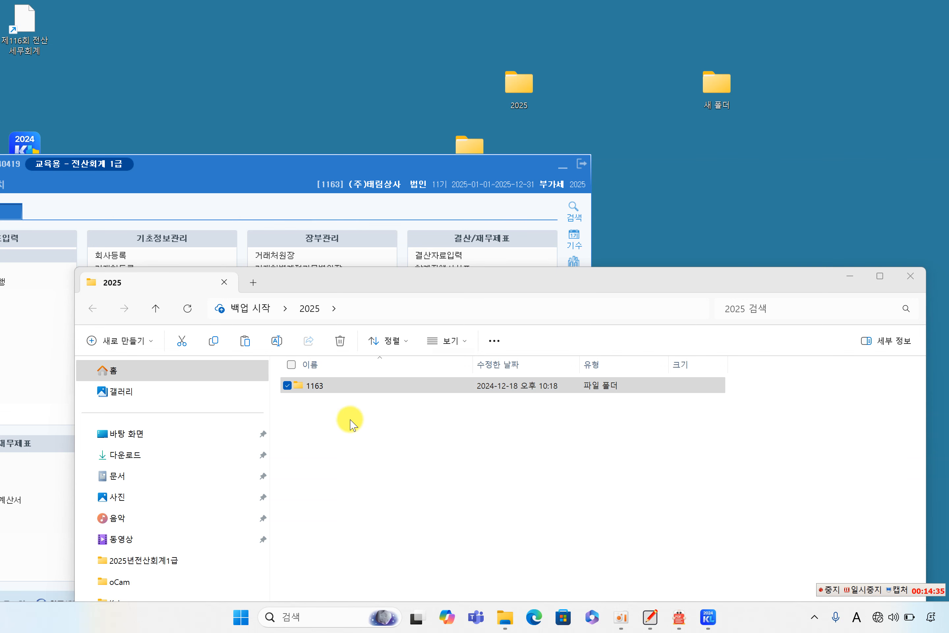
left_click(320, 409)
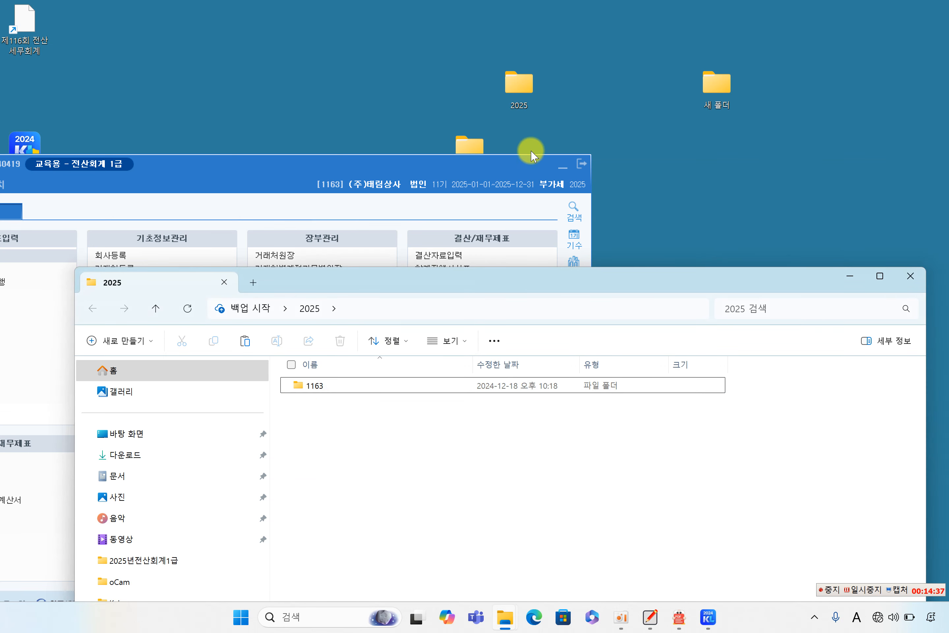
left_click(531, 99)
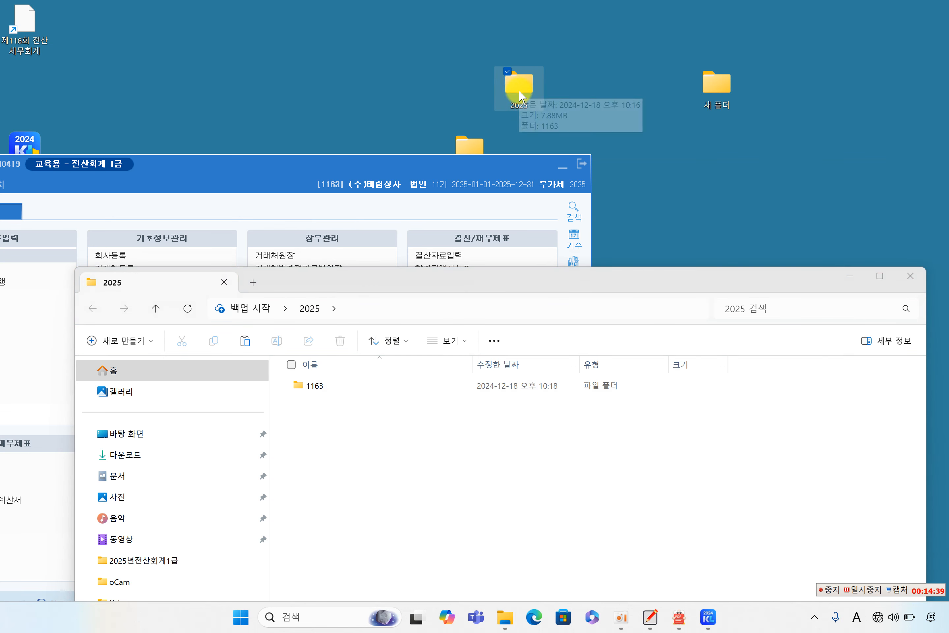
left_click(375, 452)
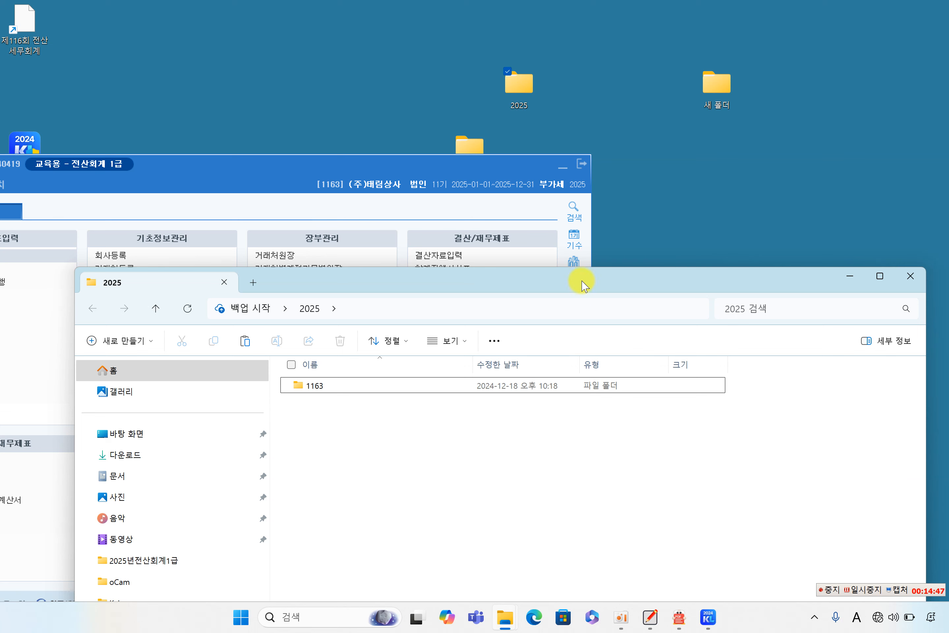
Step: Bring the KcLep main window clear of the 2025 folder window and exit the program
left_click_drag(577, 282, 734, 196)
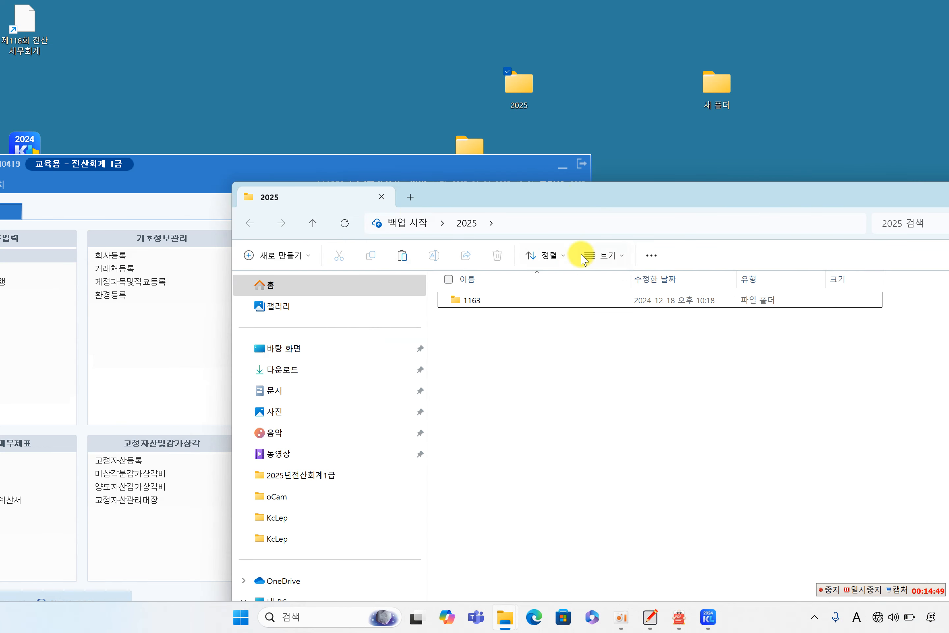
left_click_drag(632, 193, 402, 204)
left_click(836, 203)
left_click_drag(297, 169, 510, 138)
left_click(779, 116)
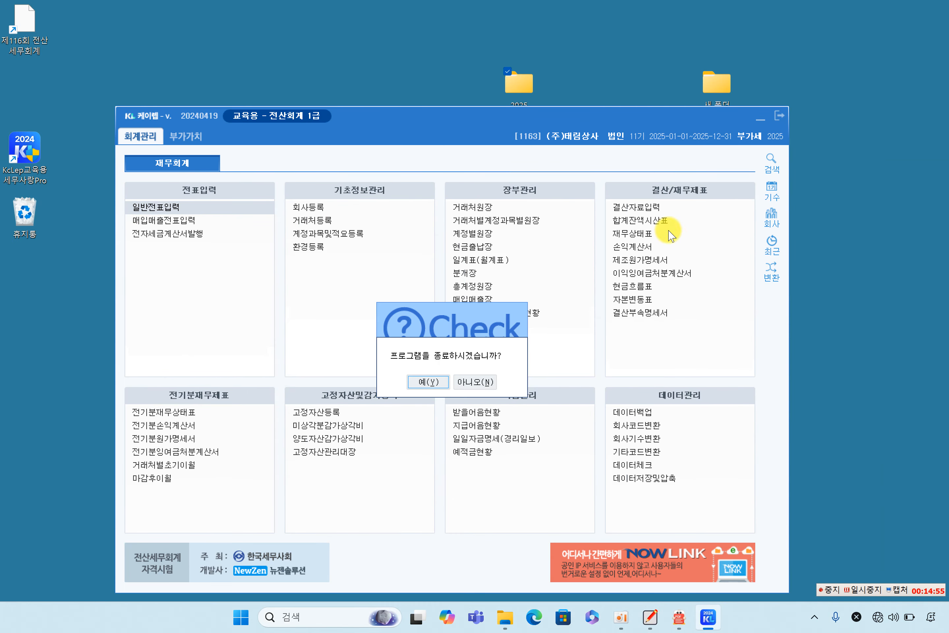
left_click(425, 382)
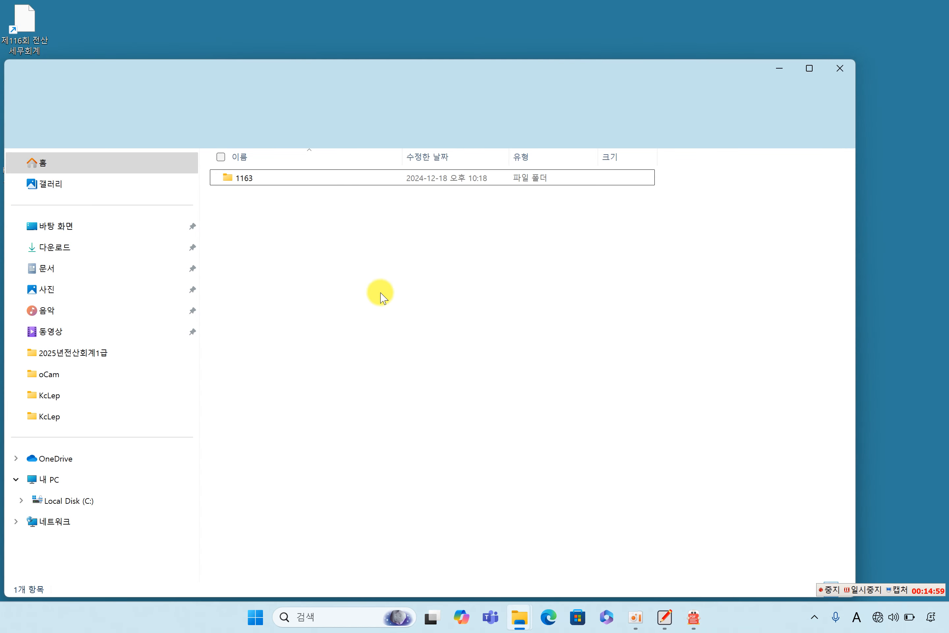
Step: Check the 1163 folder inside the 2025 folder and close the folder window
left_click(268, 177)
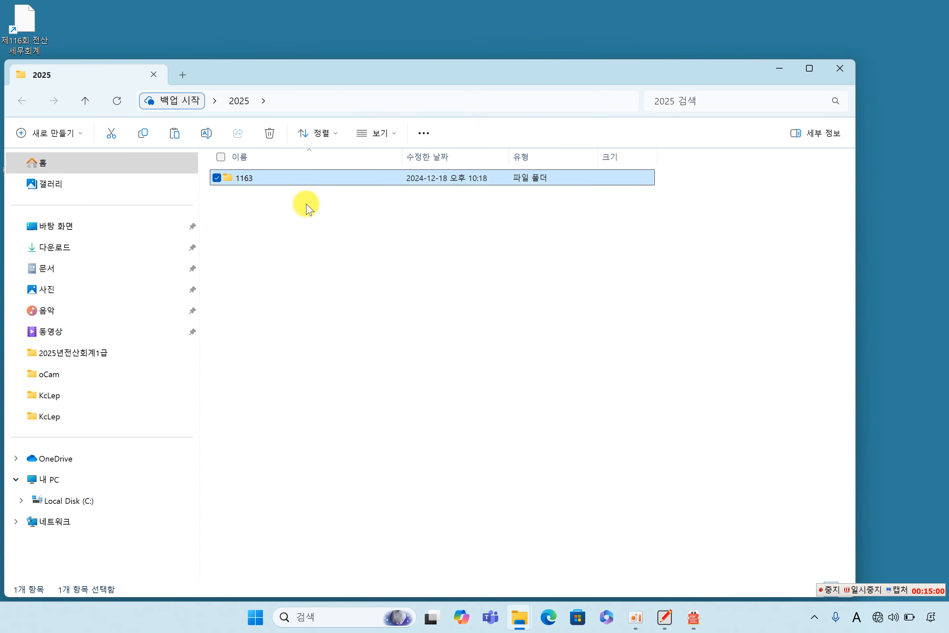
left_click(323, 245)
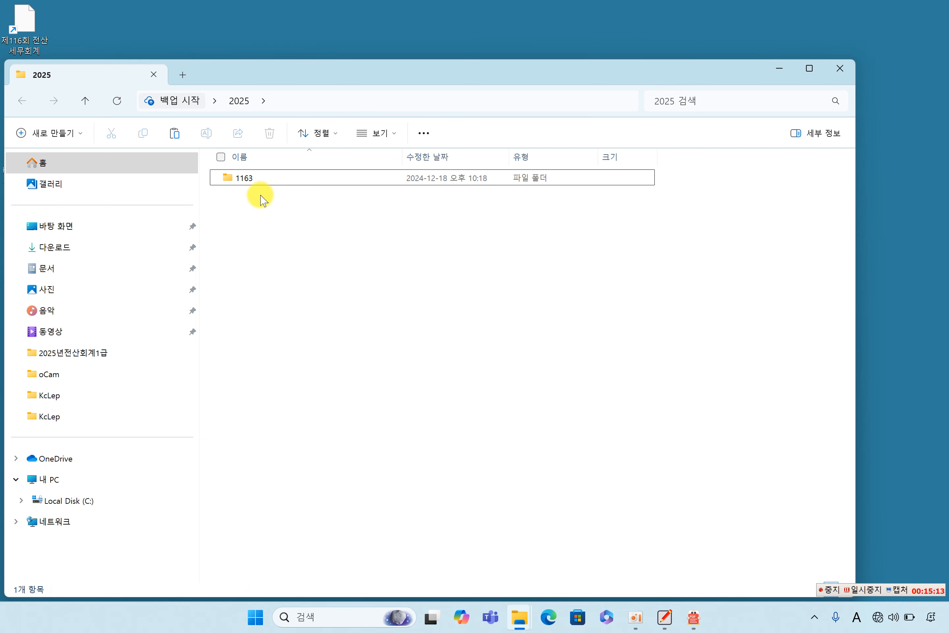
left_click(250, 179)
left_click(273, 231)
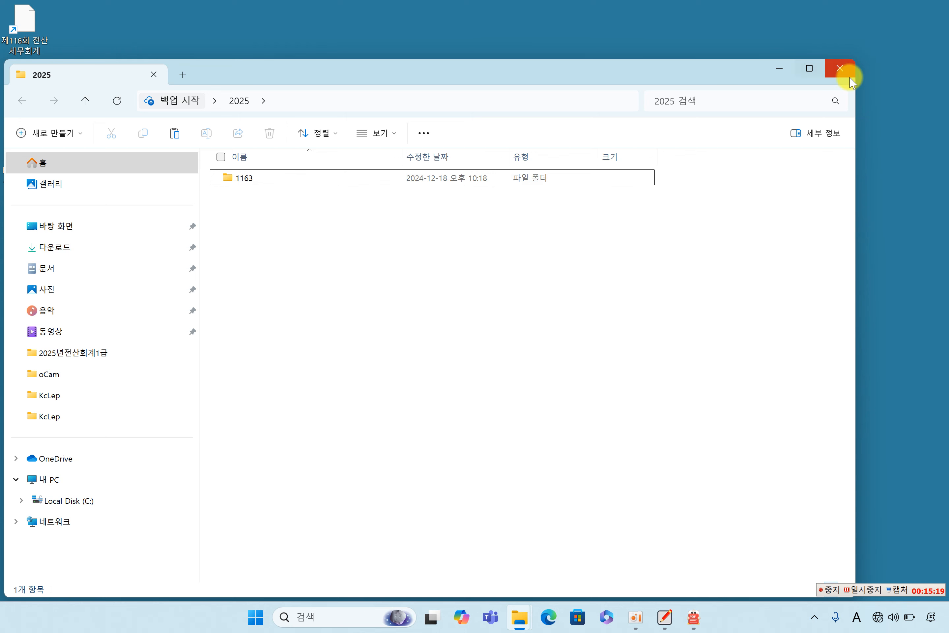
left_click(841, 71)
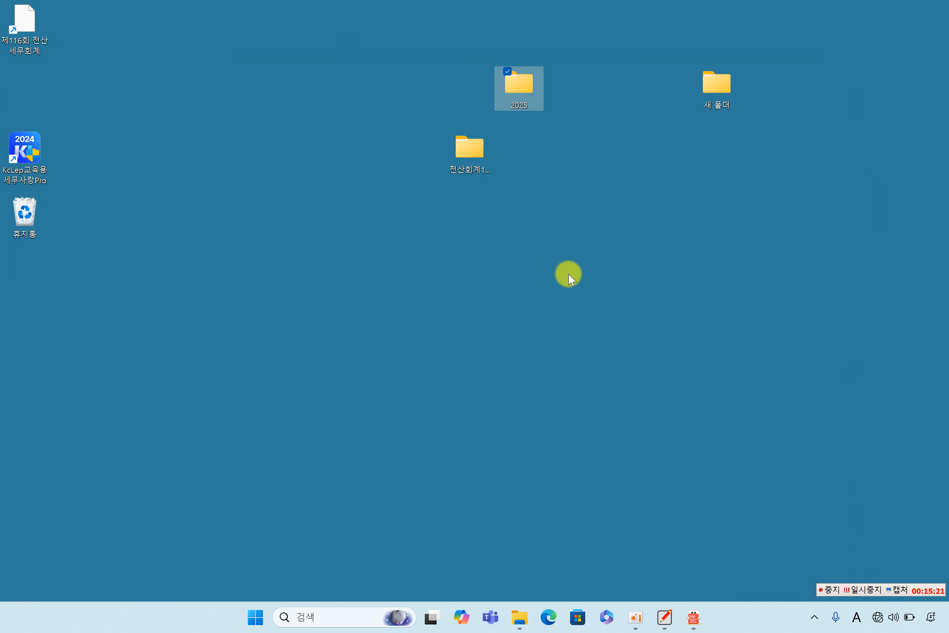